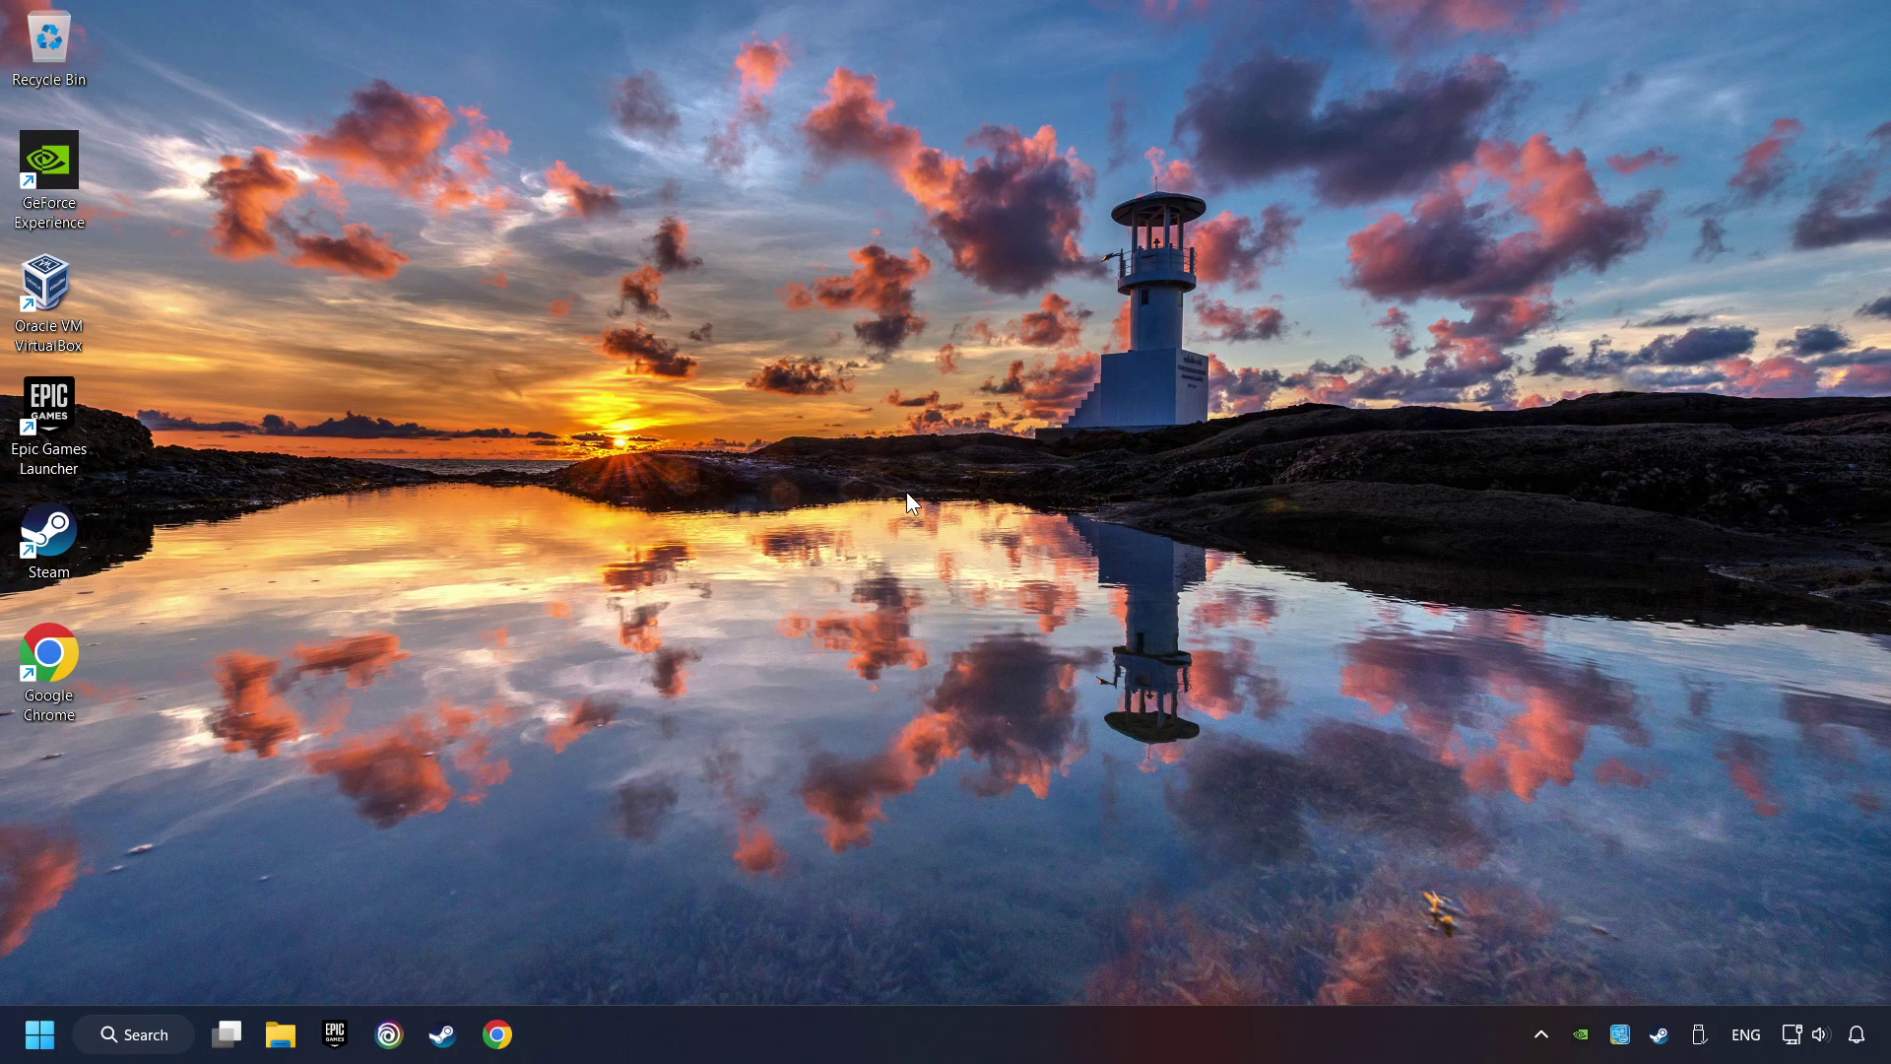
# Search the Start menu for 'device manager'.
pyautogui.click(157, 1040)
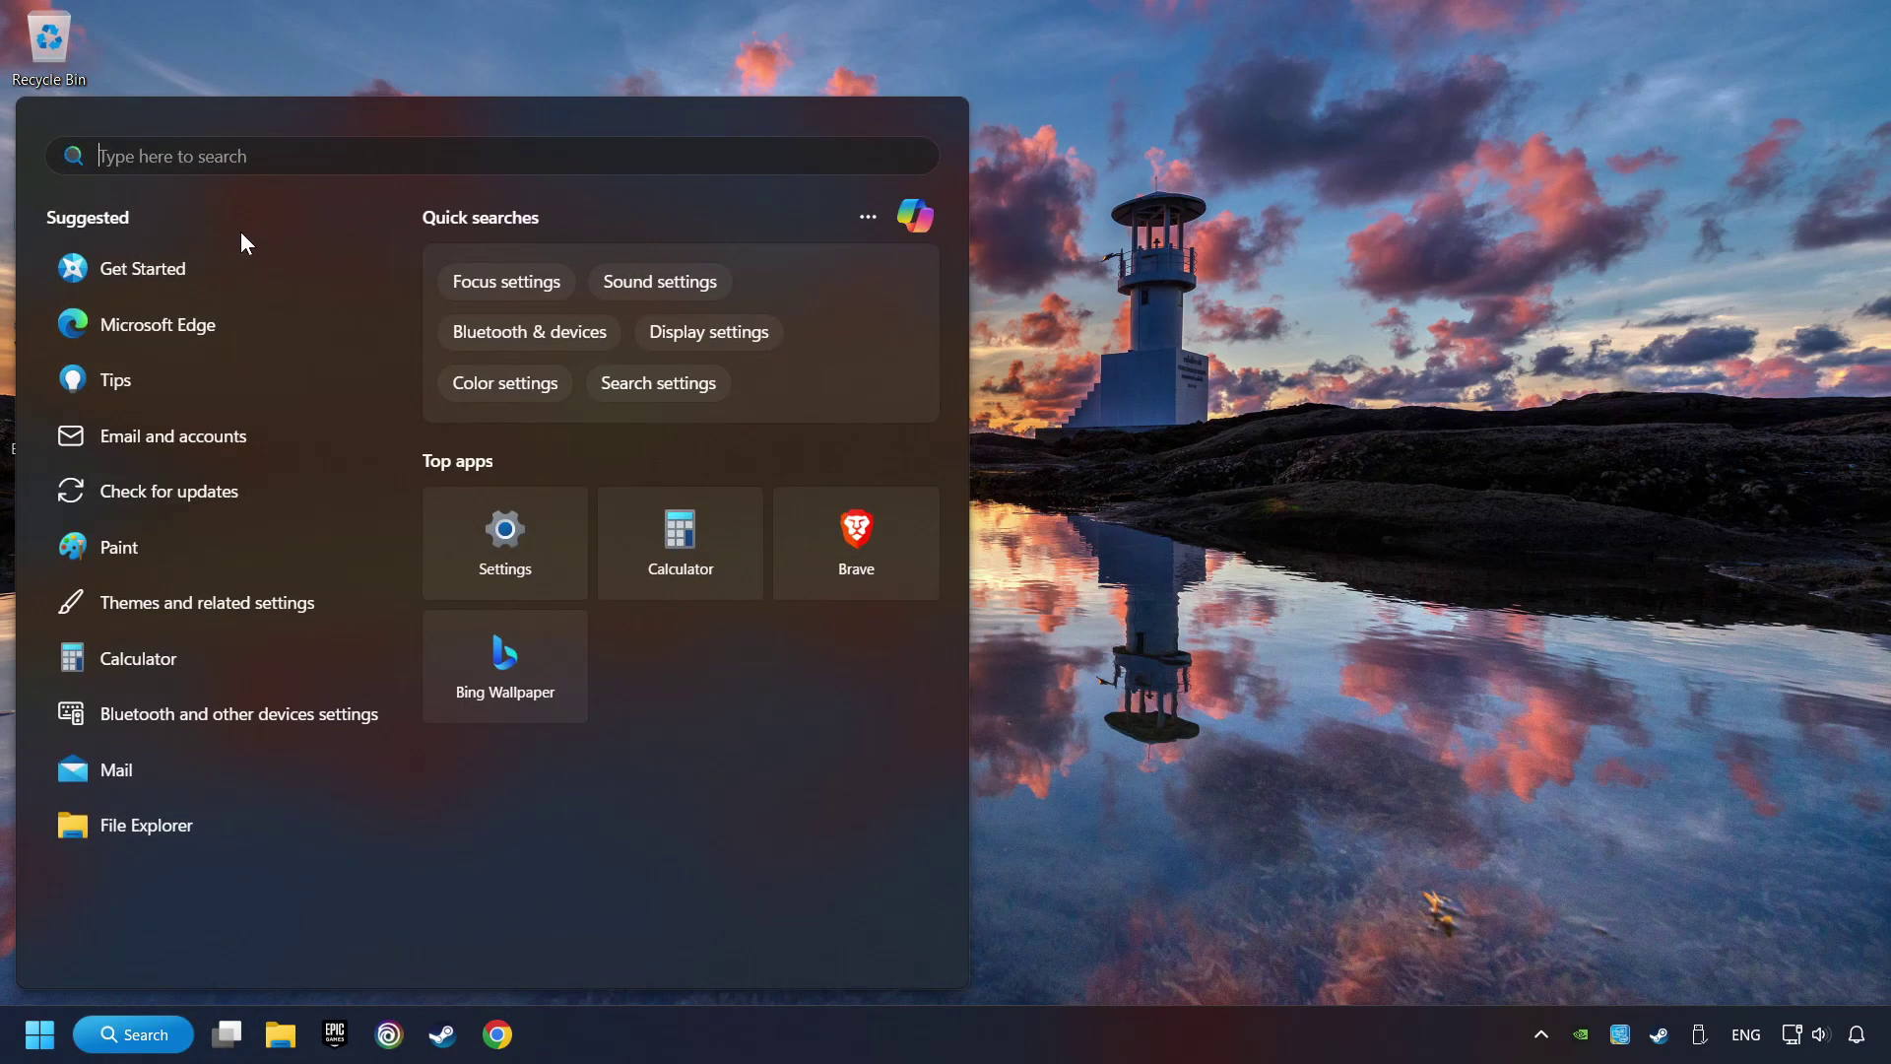
pyautogui.write('devic')
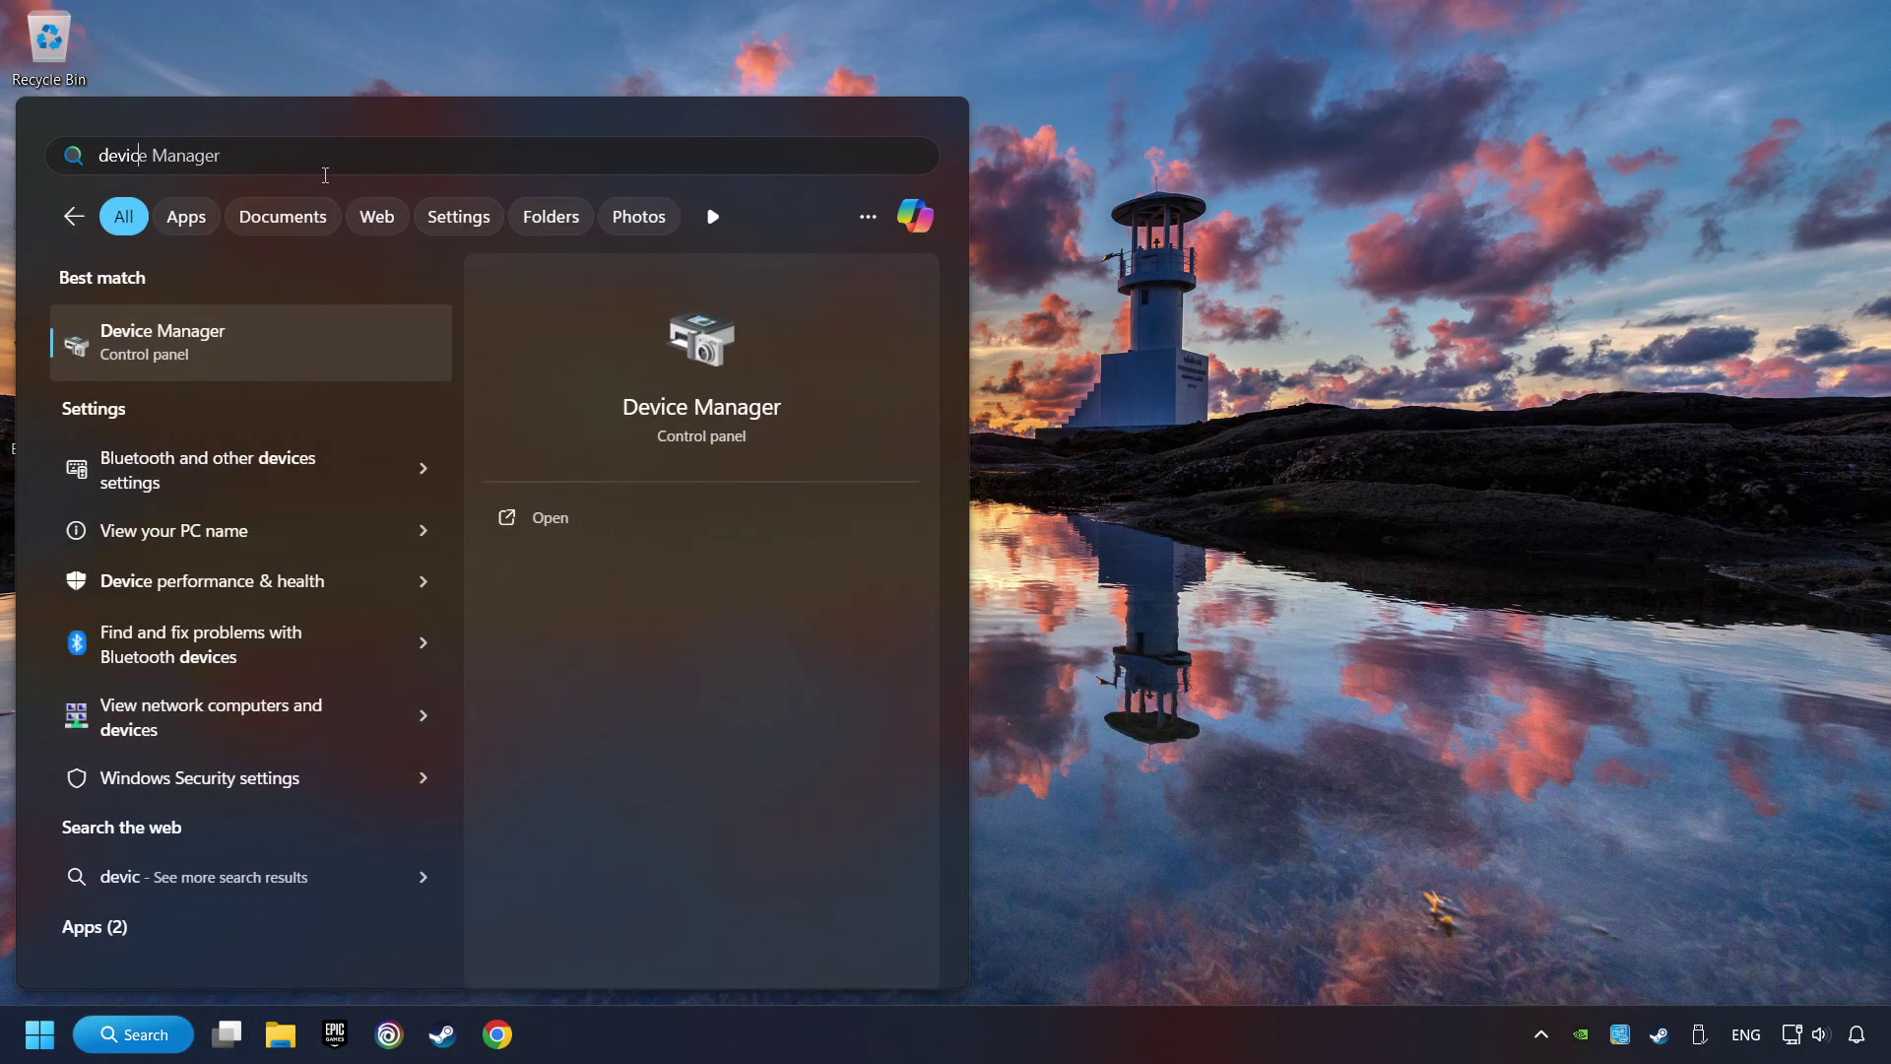
pyautogui.write('e manager')
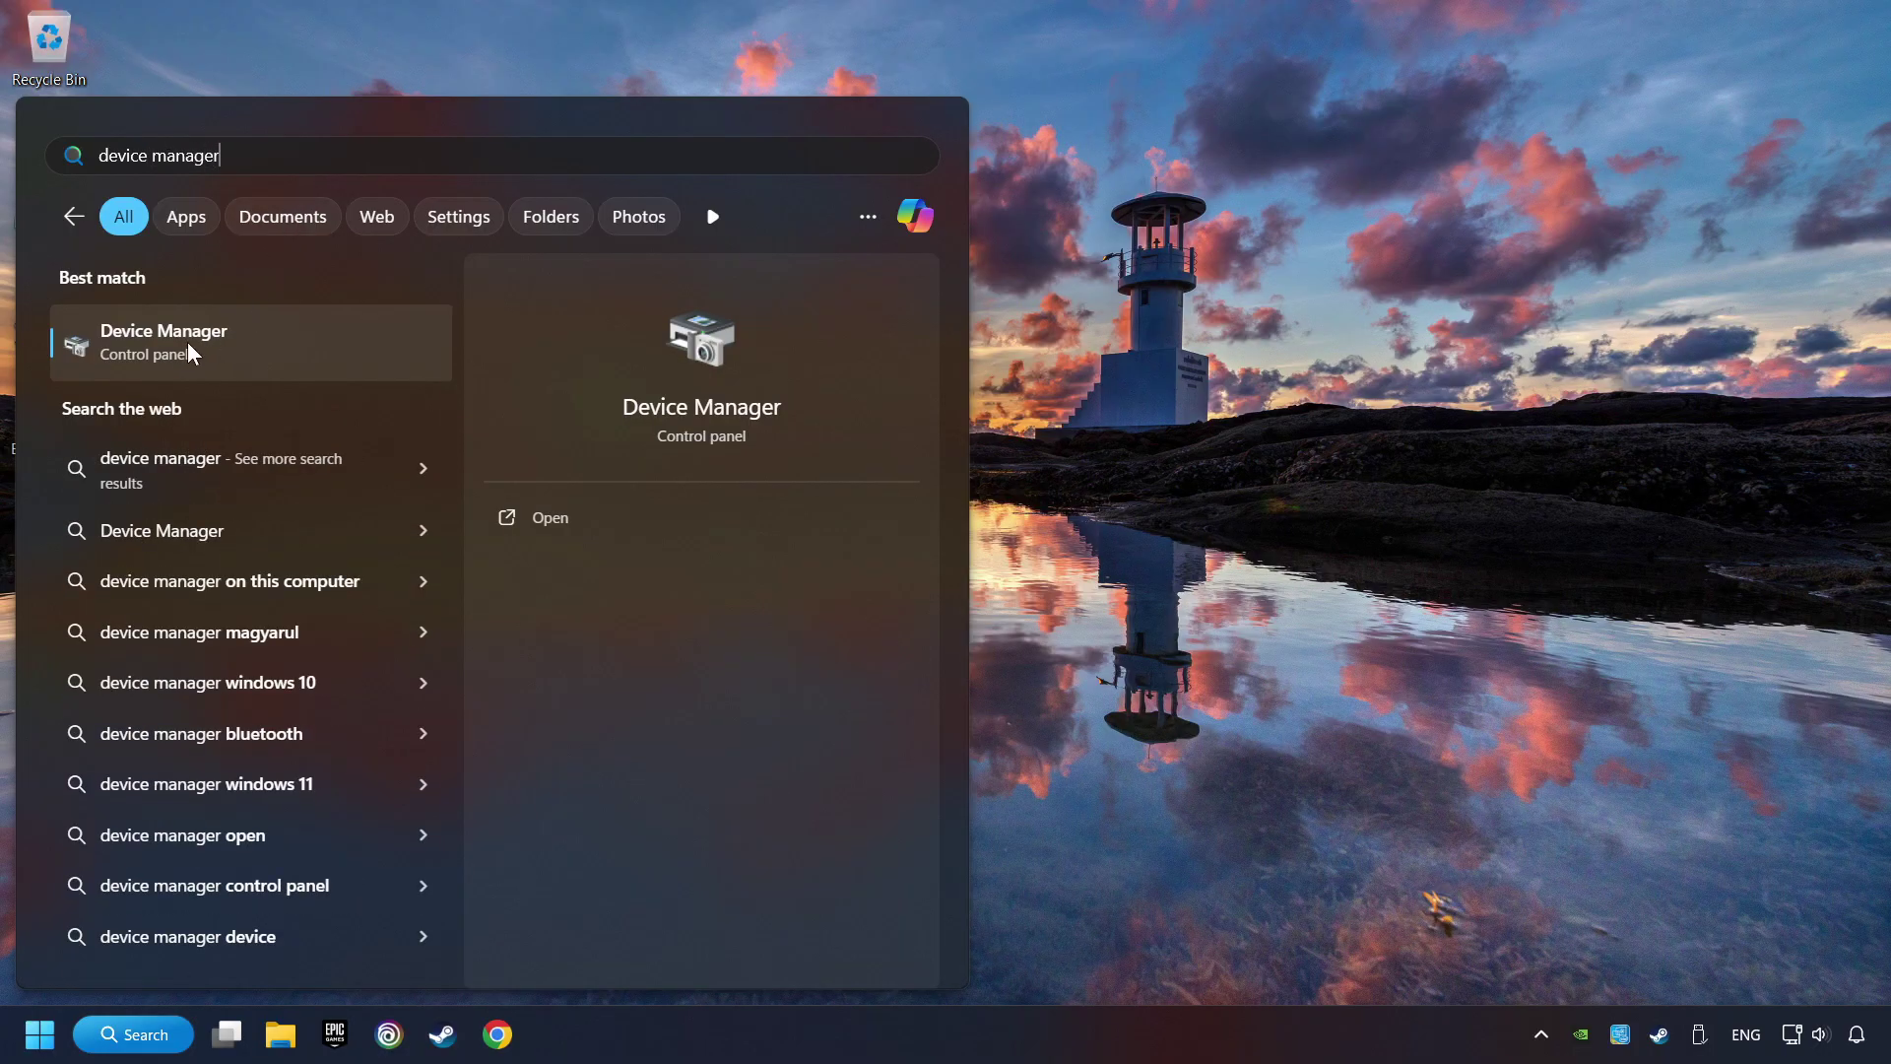
# Open Device Manager, expand Display adapters and bring up the NVIDIA GeForce GTX 1050 Ti's actions.
pyautogui.click(352, 345)
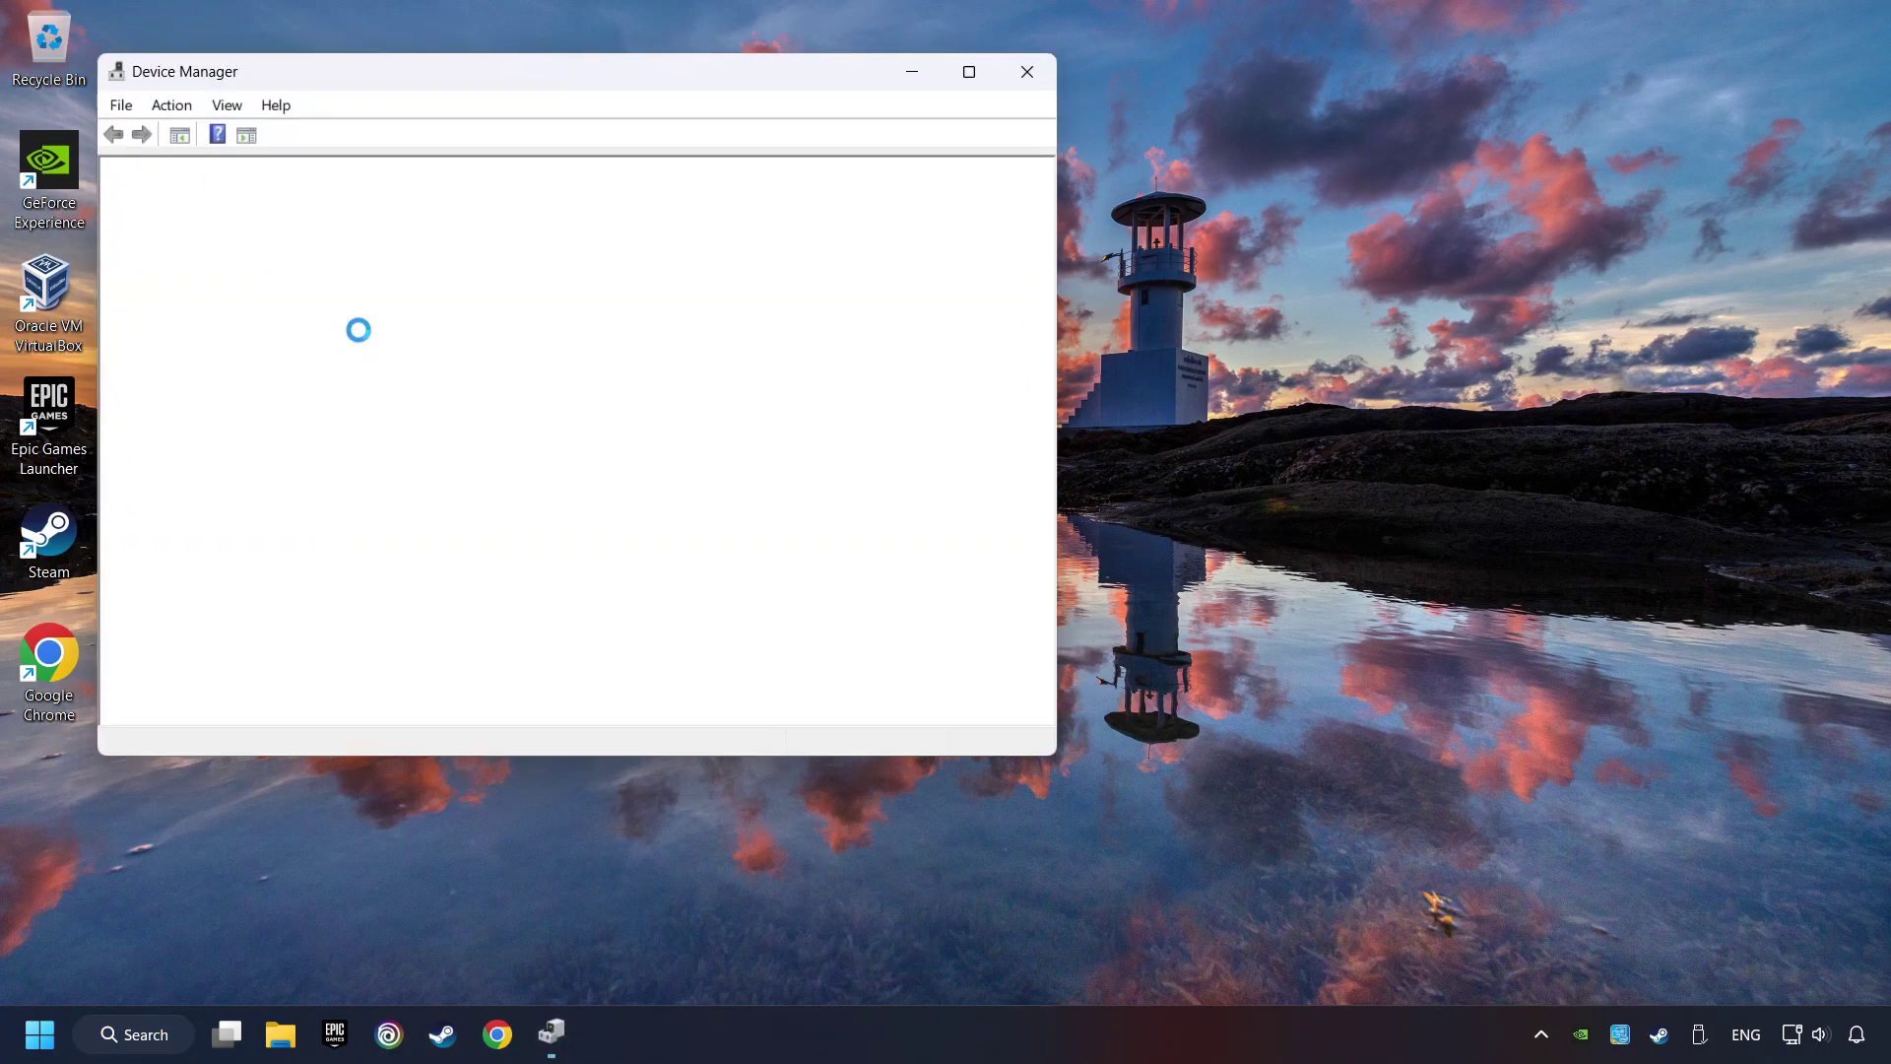
pyautogui.moveTo(415, 74); pyautogui.dragTo(751, 189)
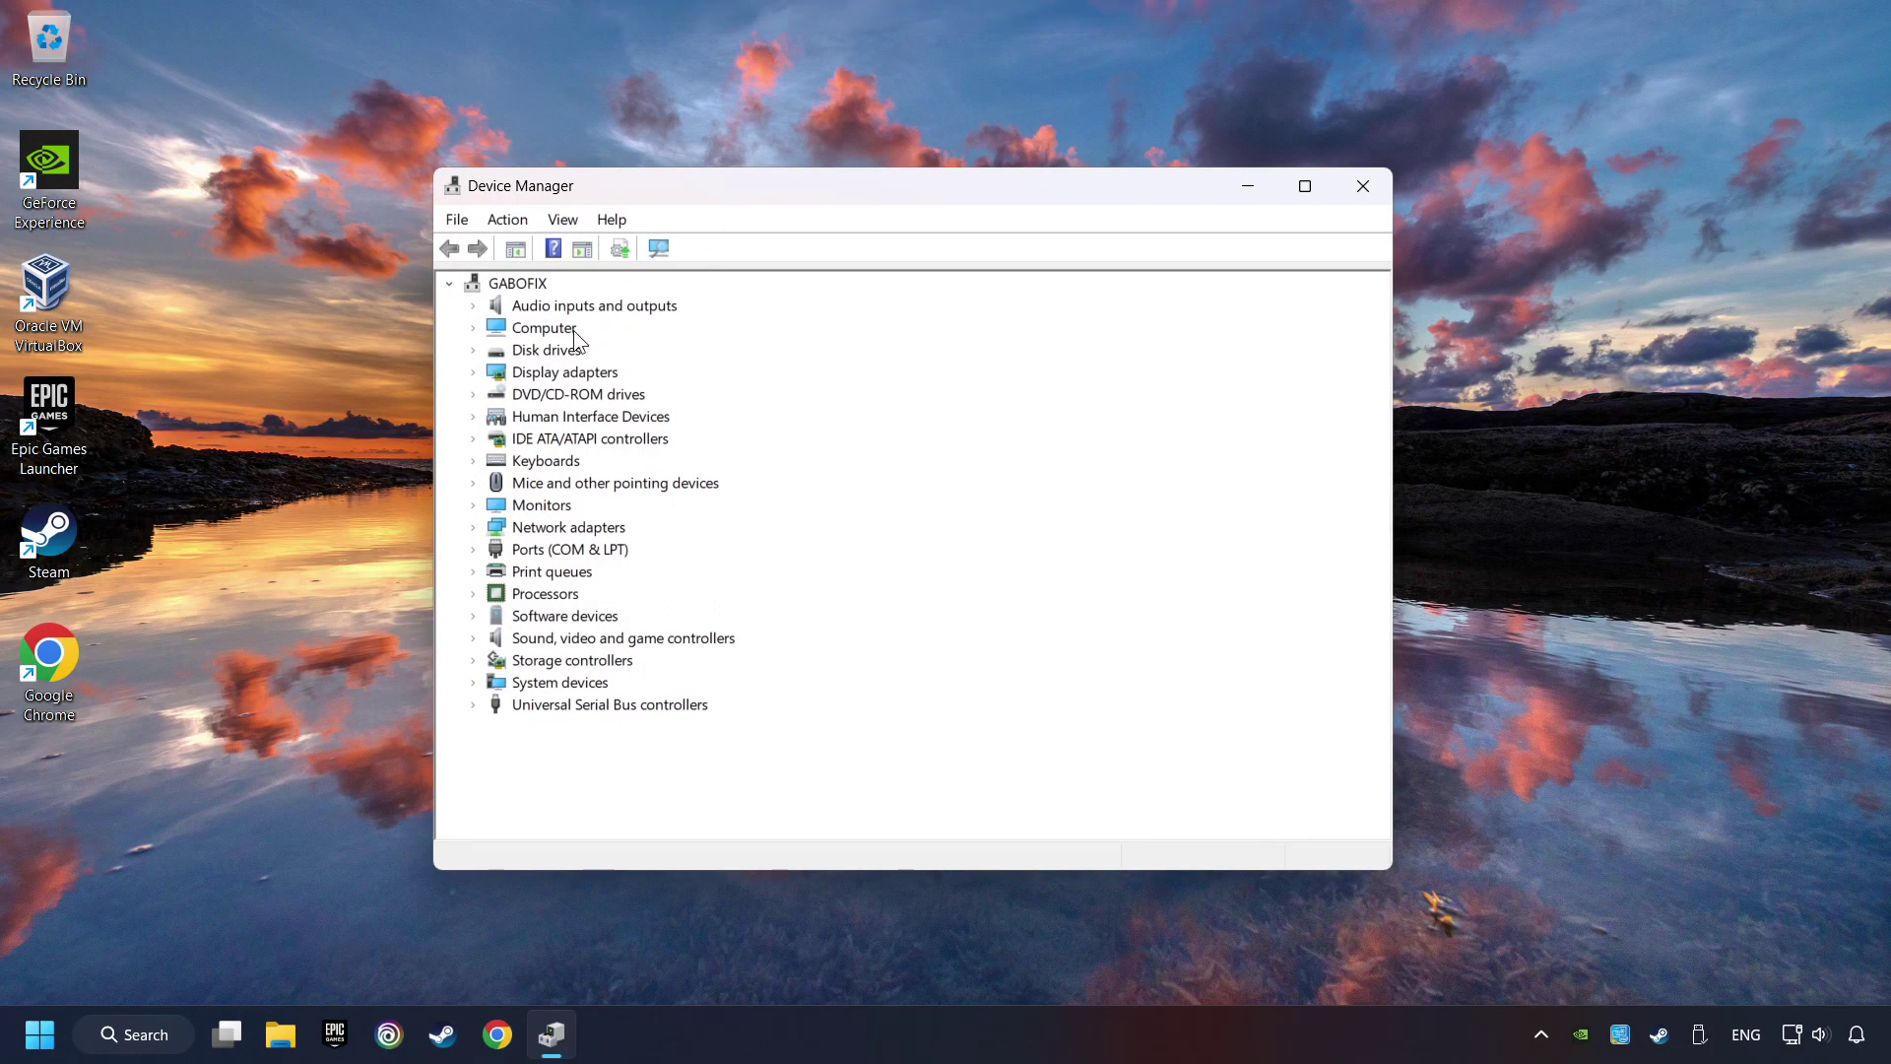
pyautogui.click(502, 372)
pyautogui.click(473, 373)
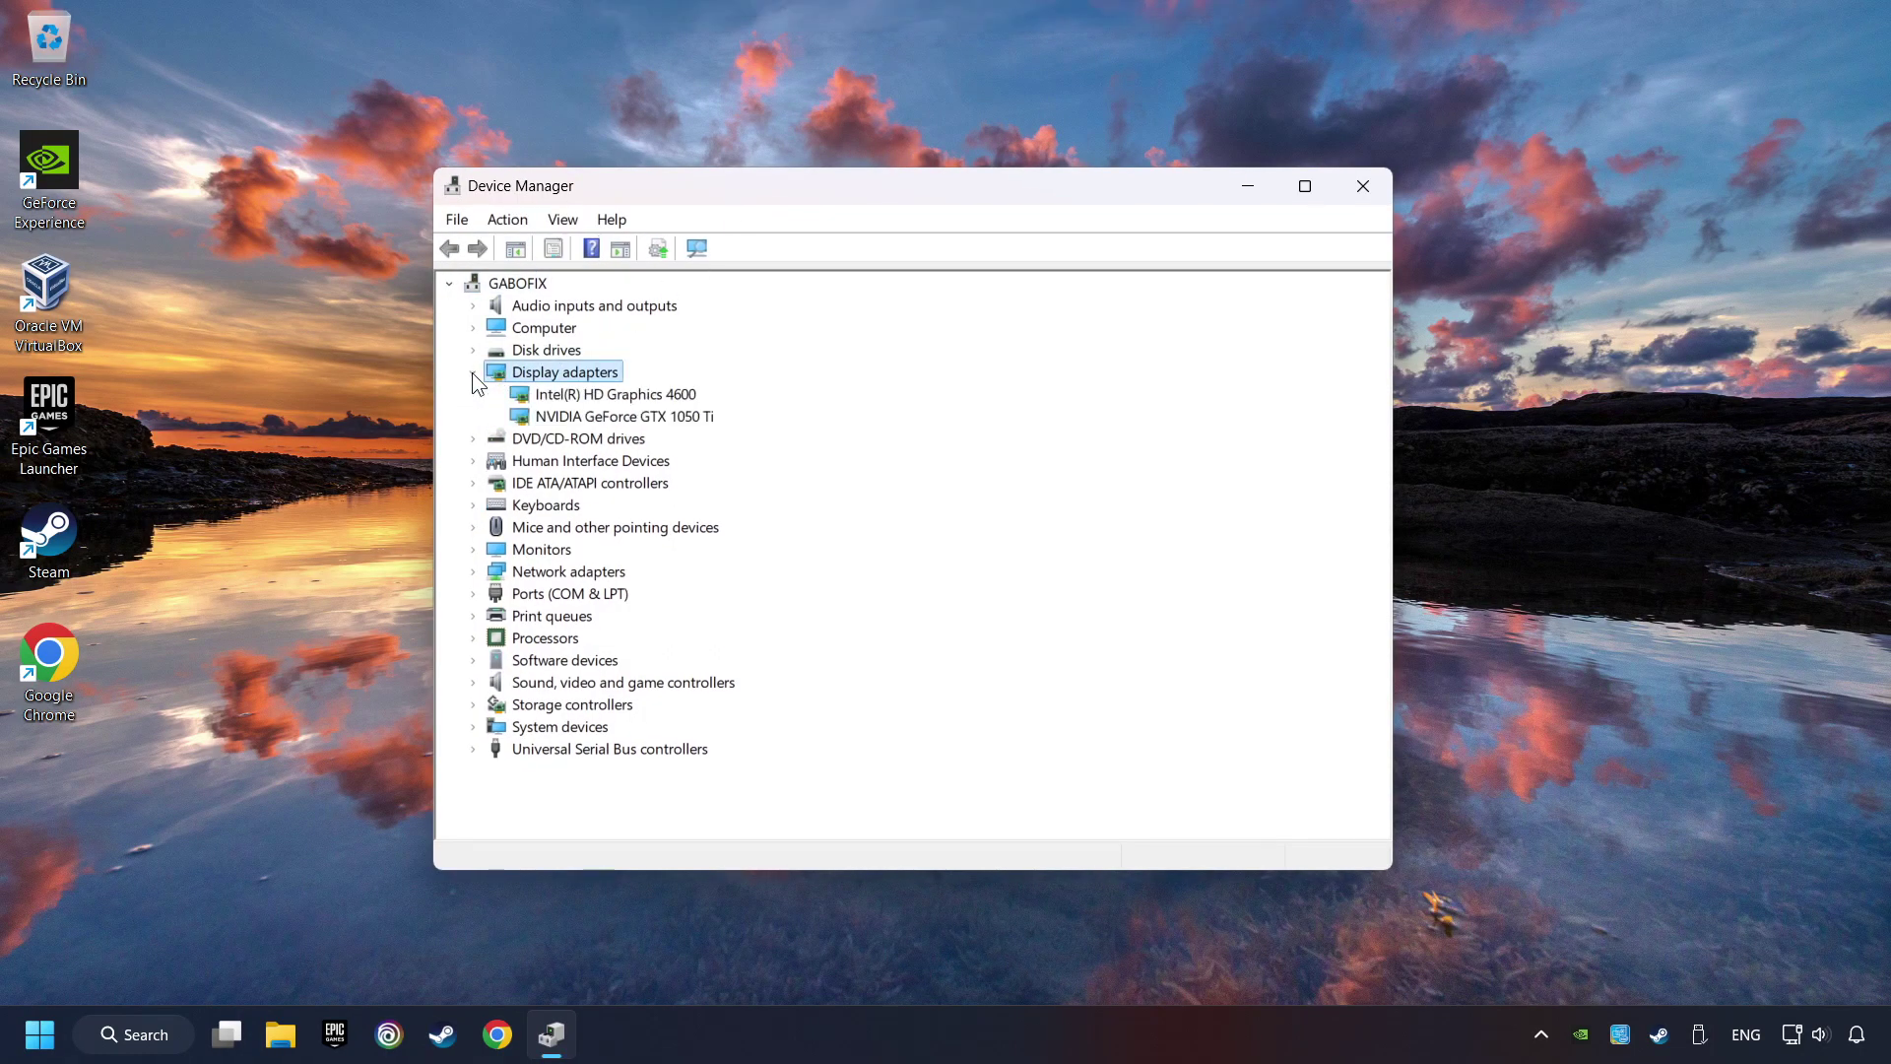
pyautogui.click(544, 414)
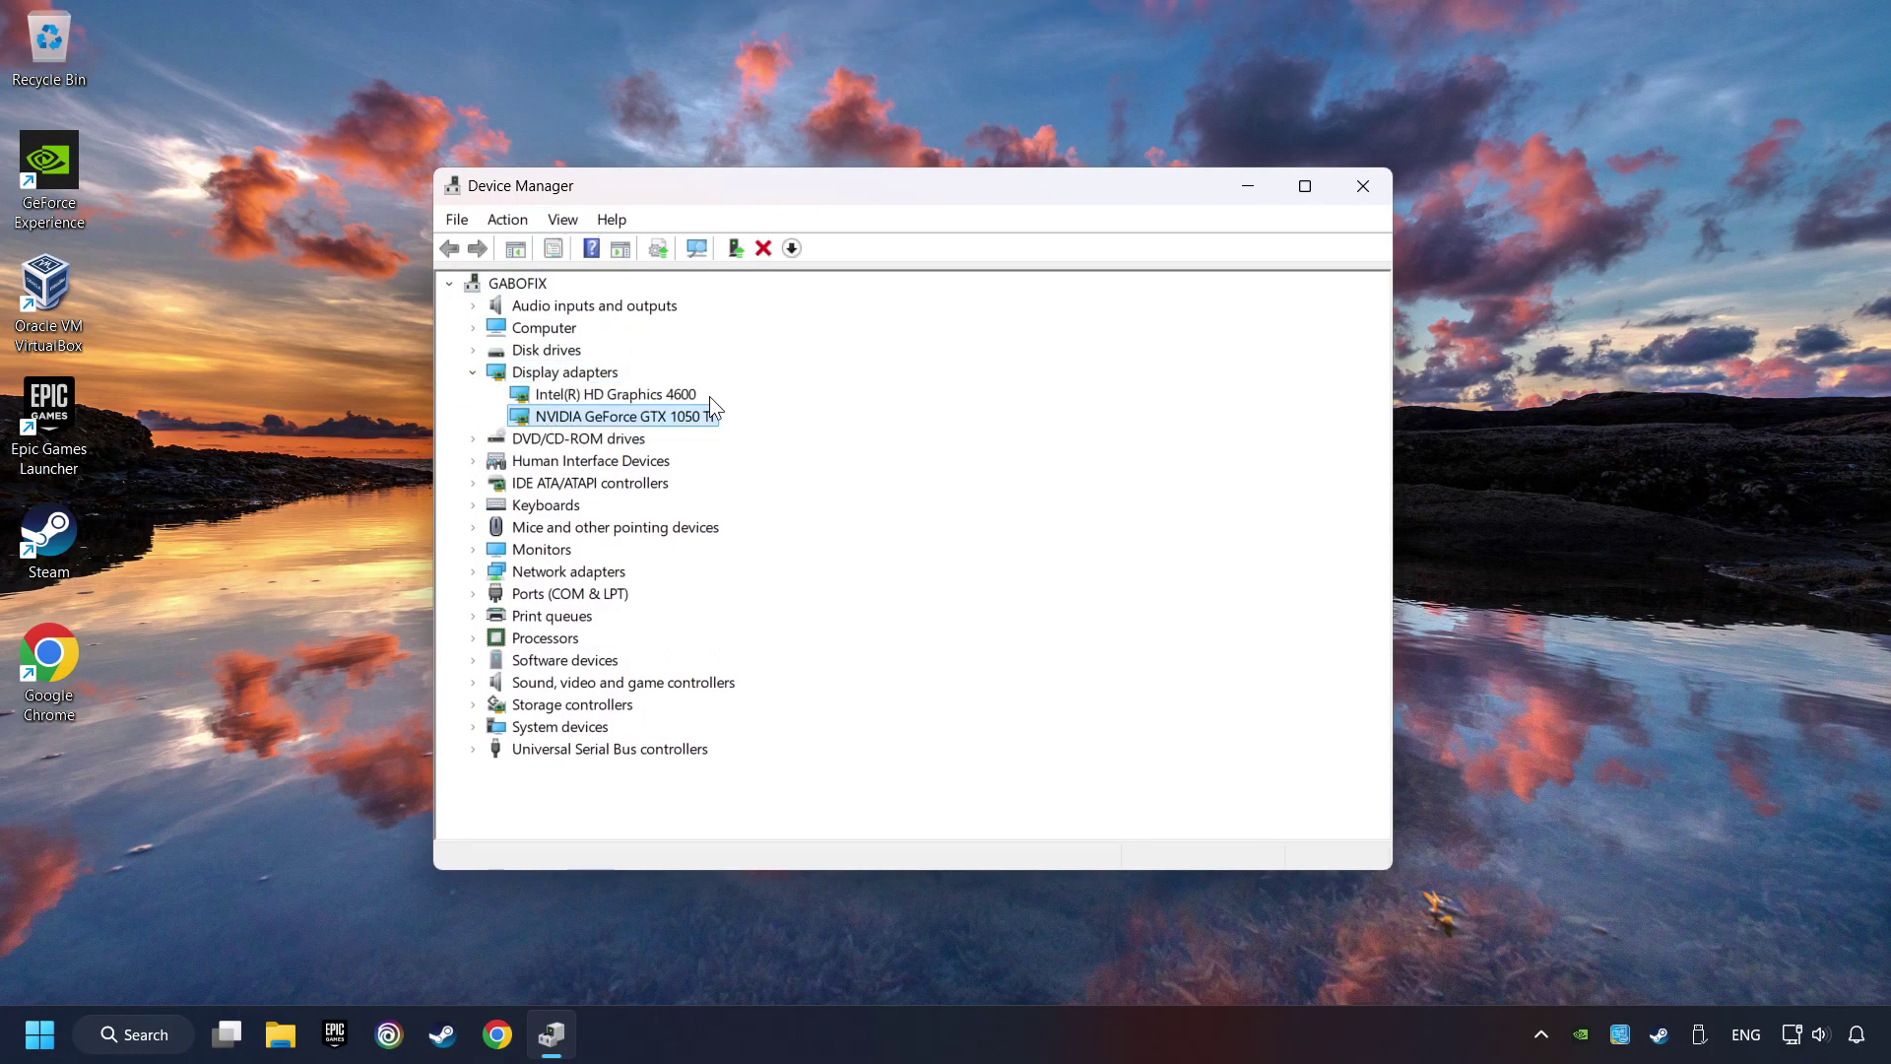
pyautogui.rightClick(605, 417)
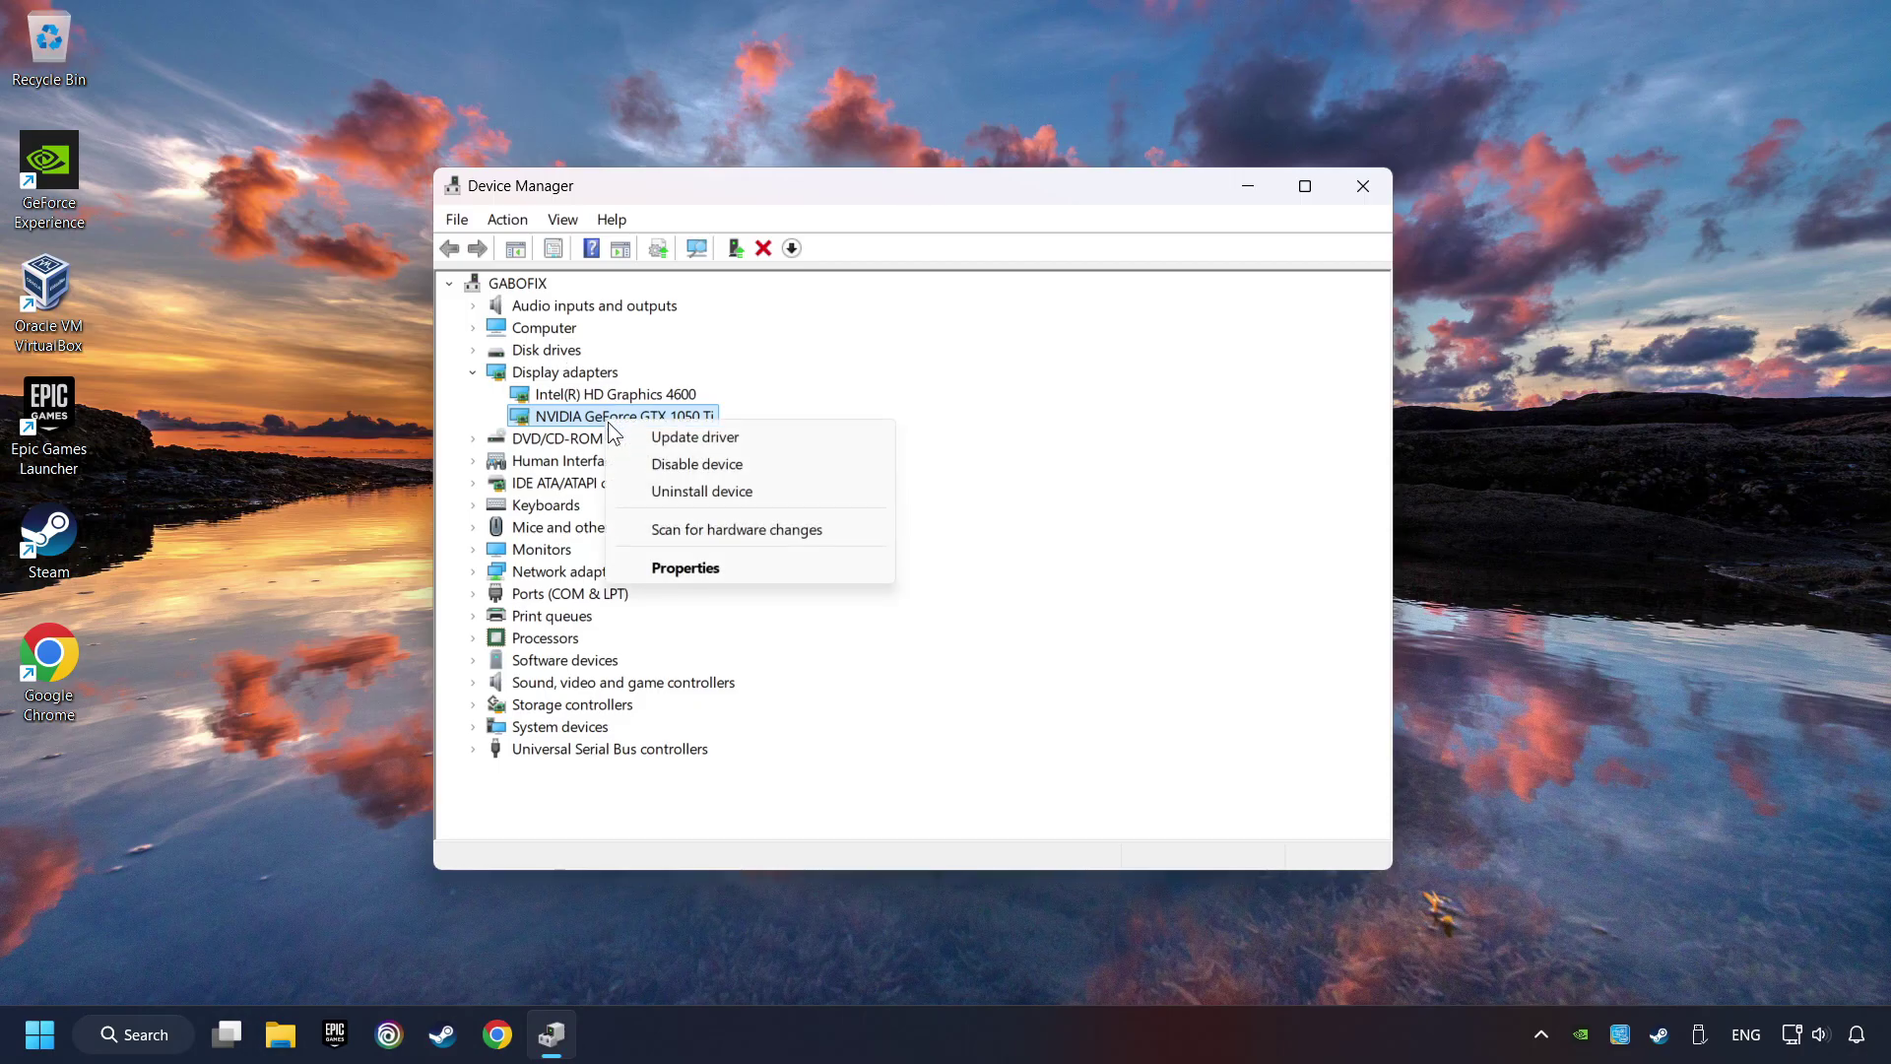
# Search automatically for a GTX 1050 Ti driver, confirm the best is installed, and close Device Manager.
pyautogui.click(758, 445)
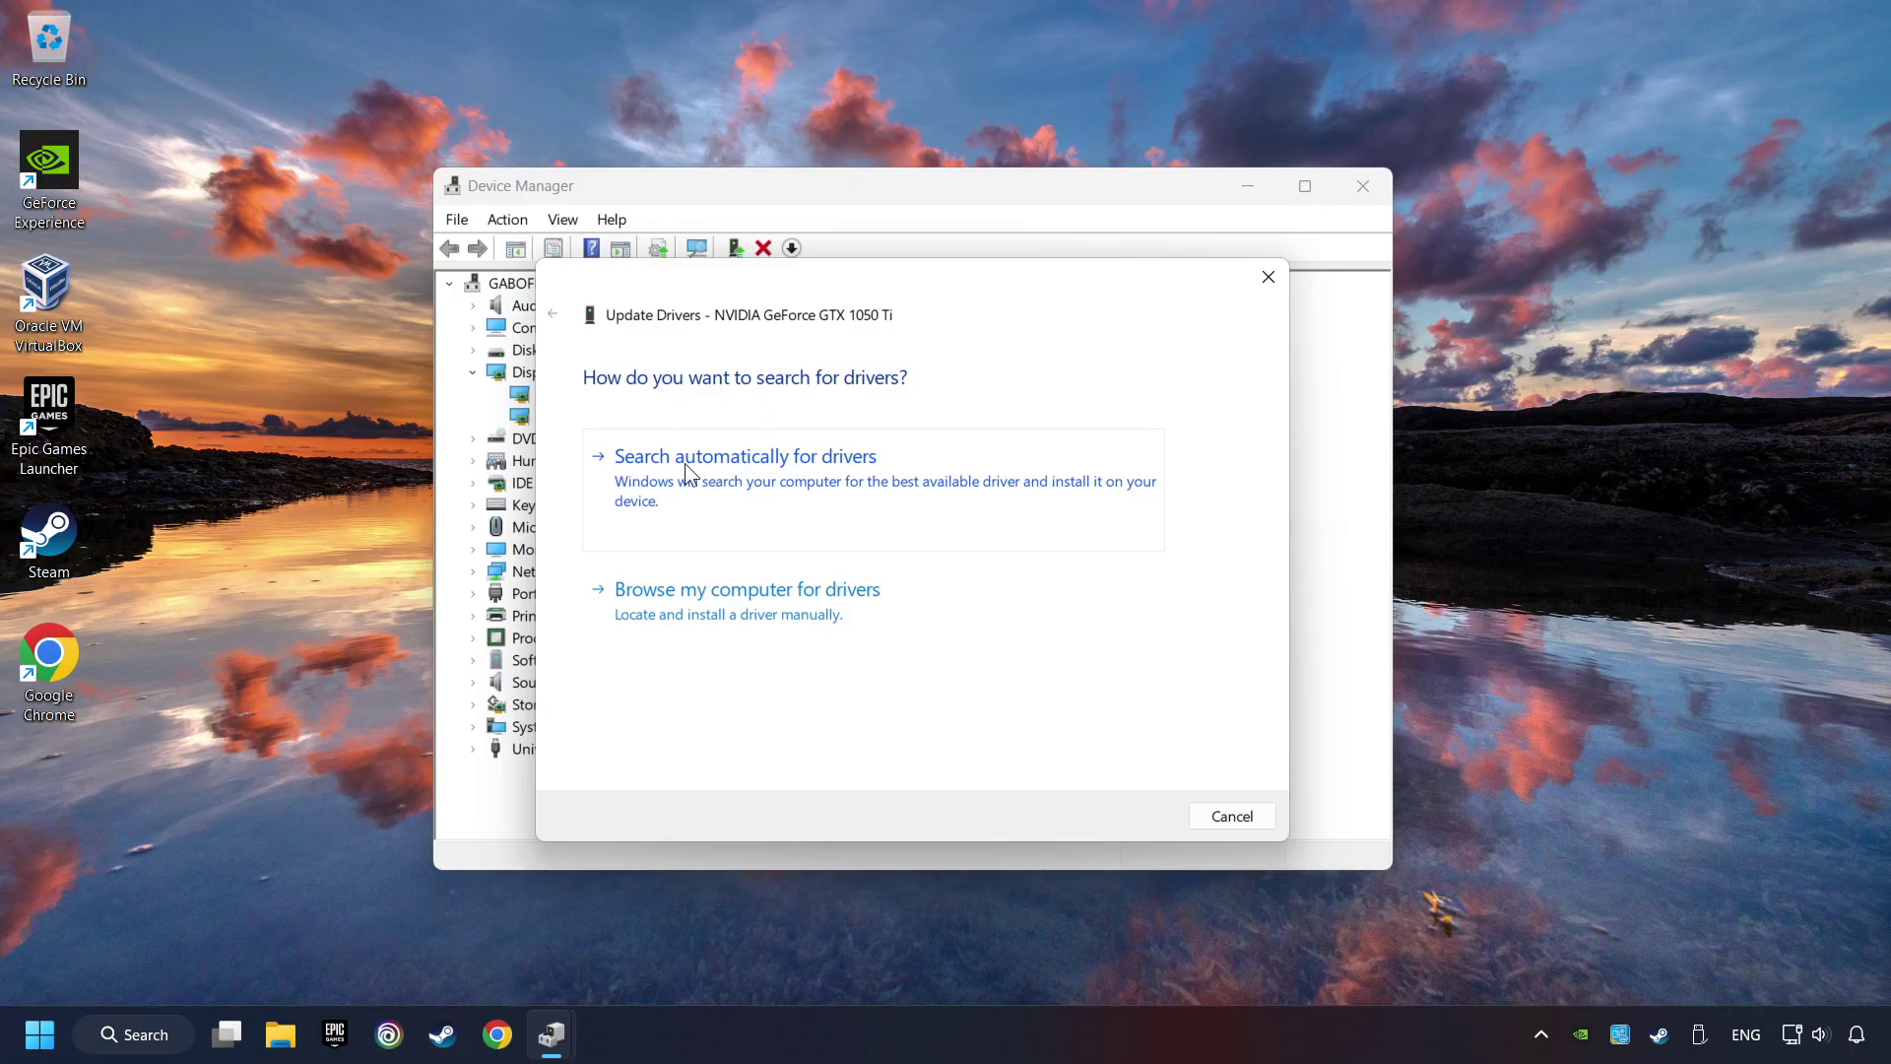
pyautogui.click(788, 465)
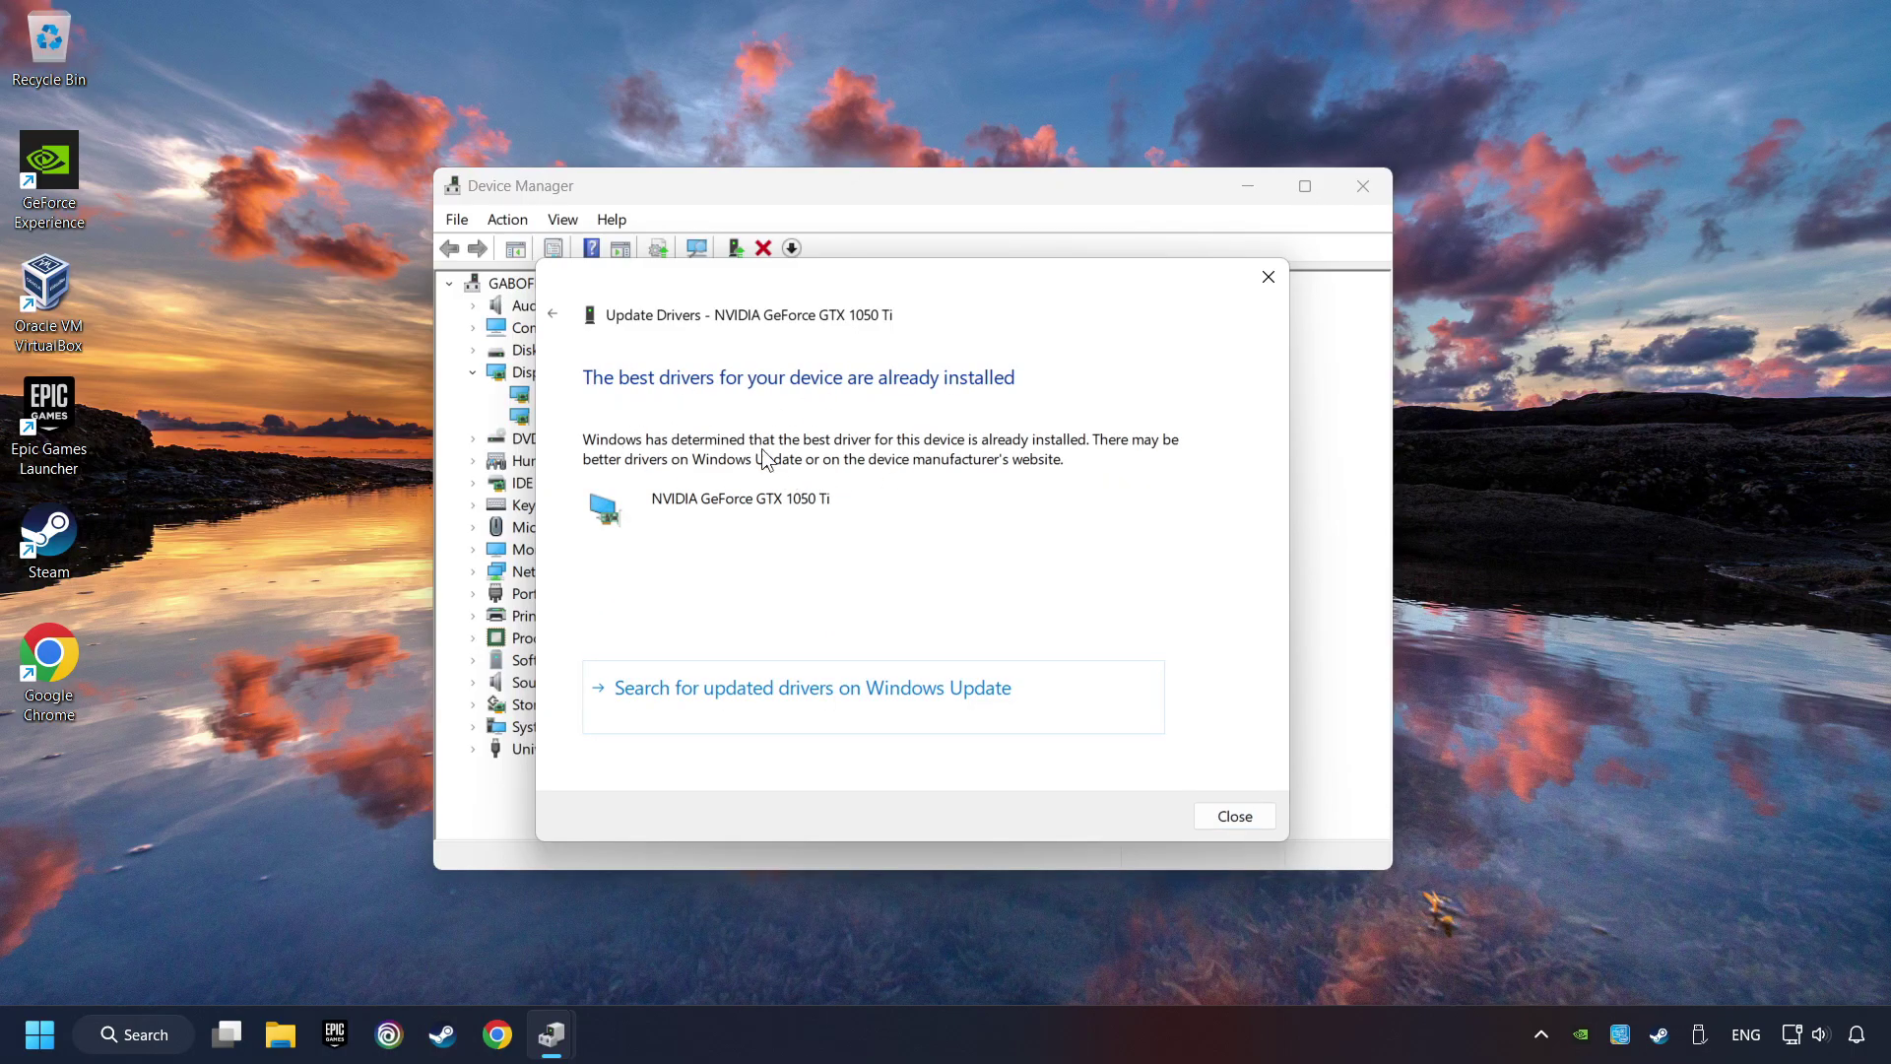
pyautogui.click(1235, 818)
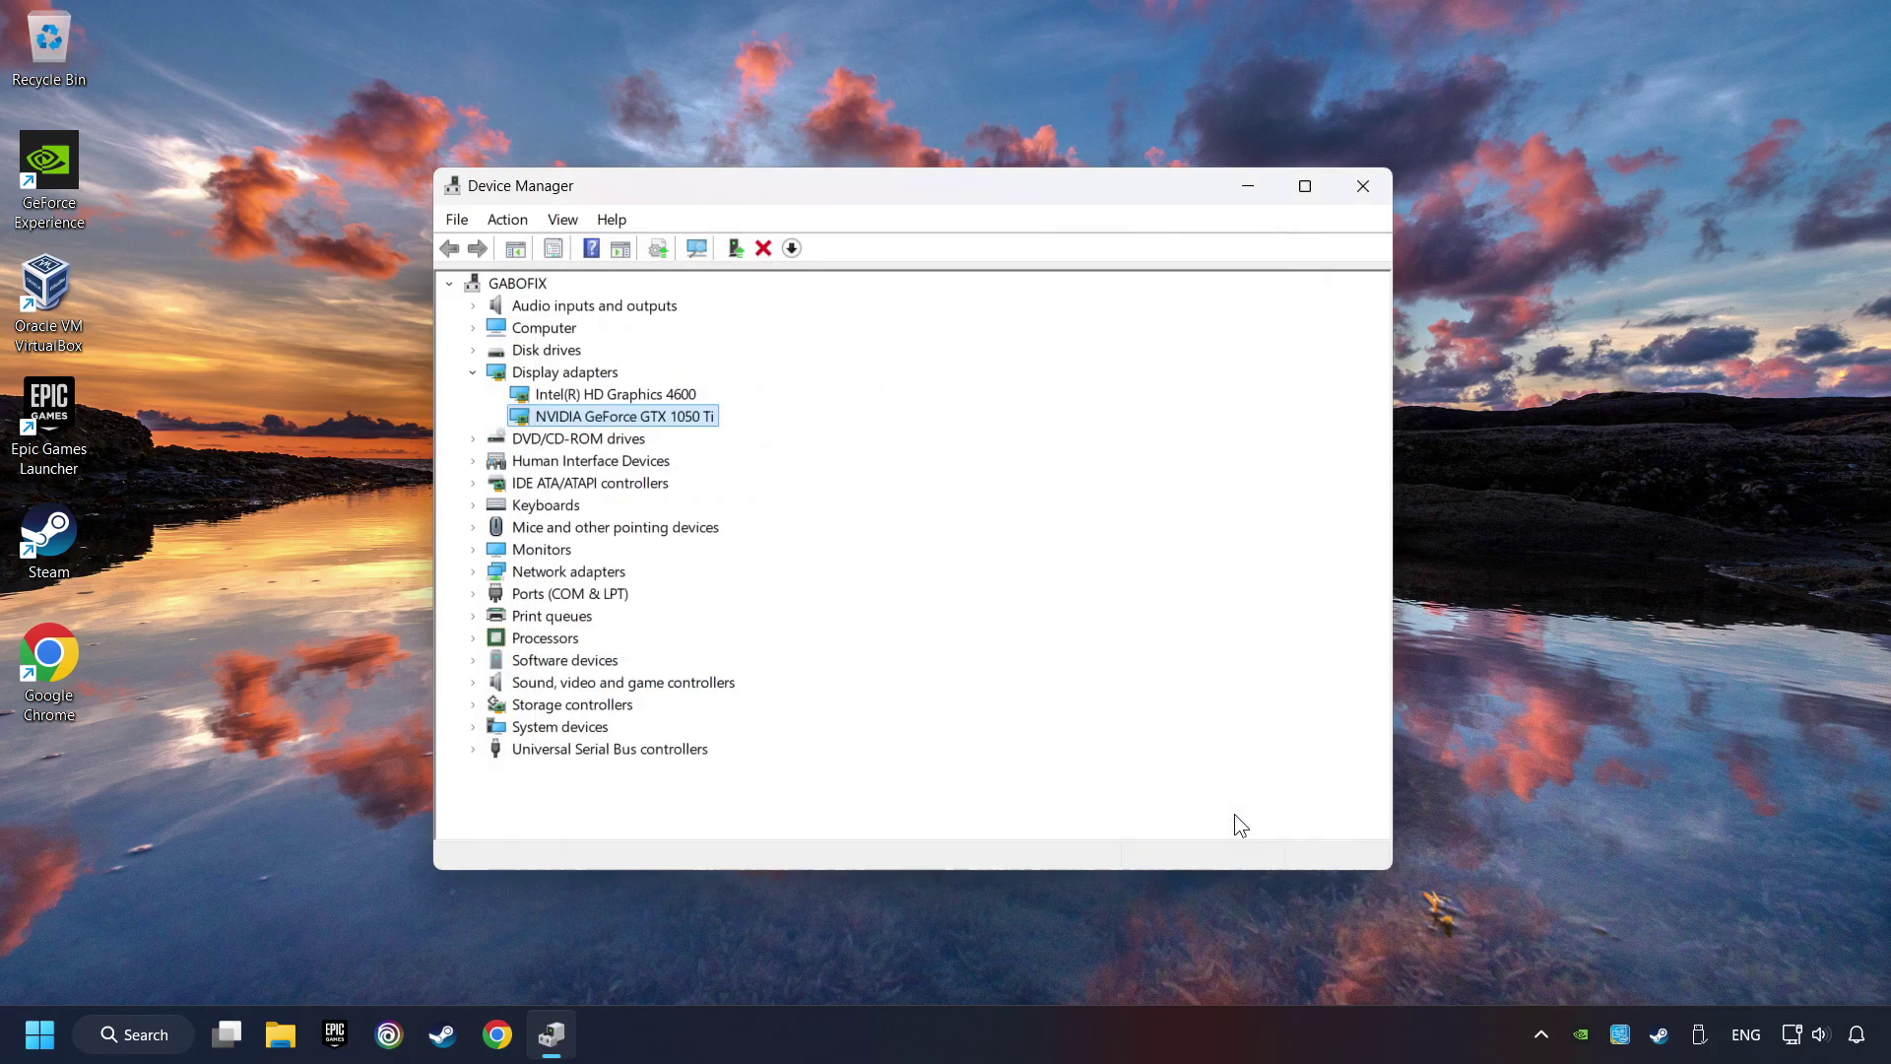
pyautogui.click(1364, 193)
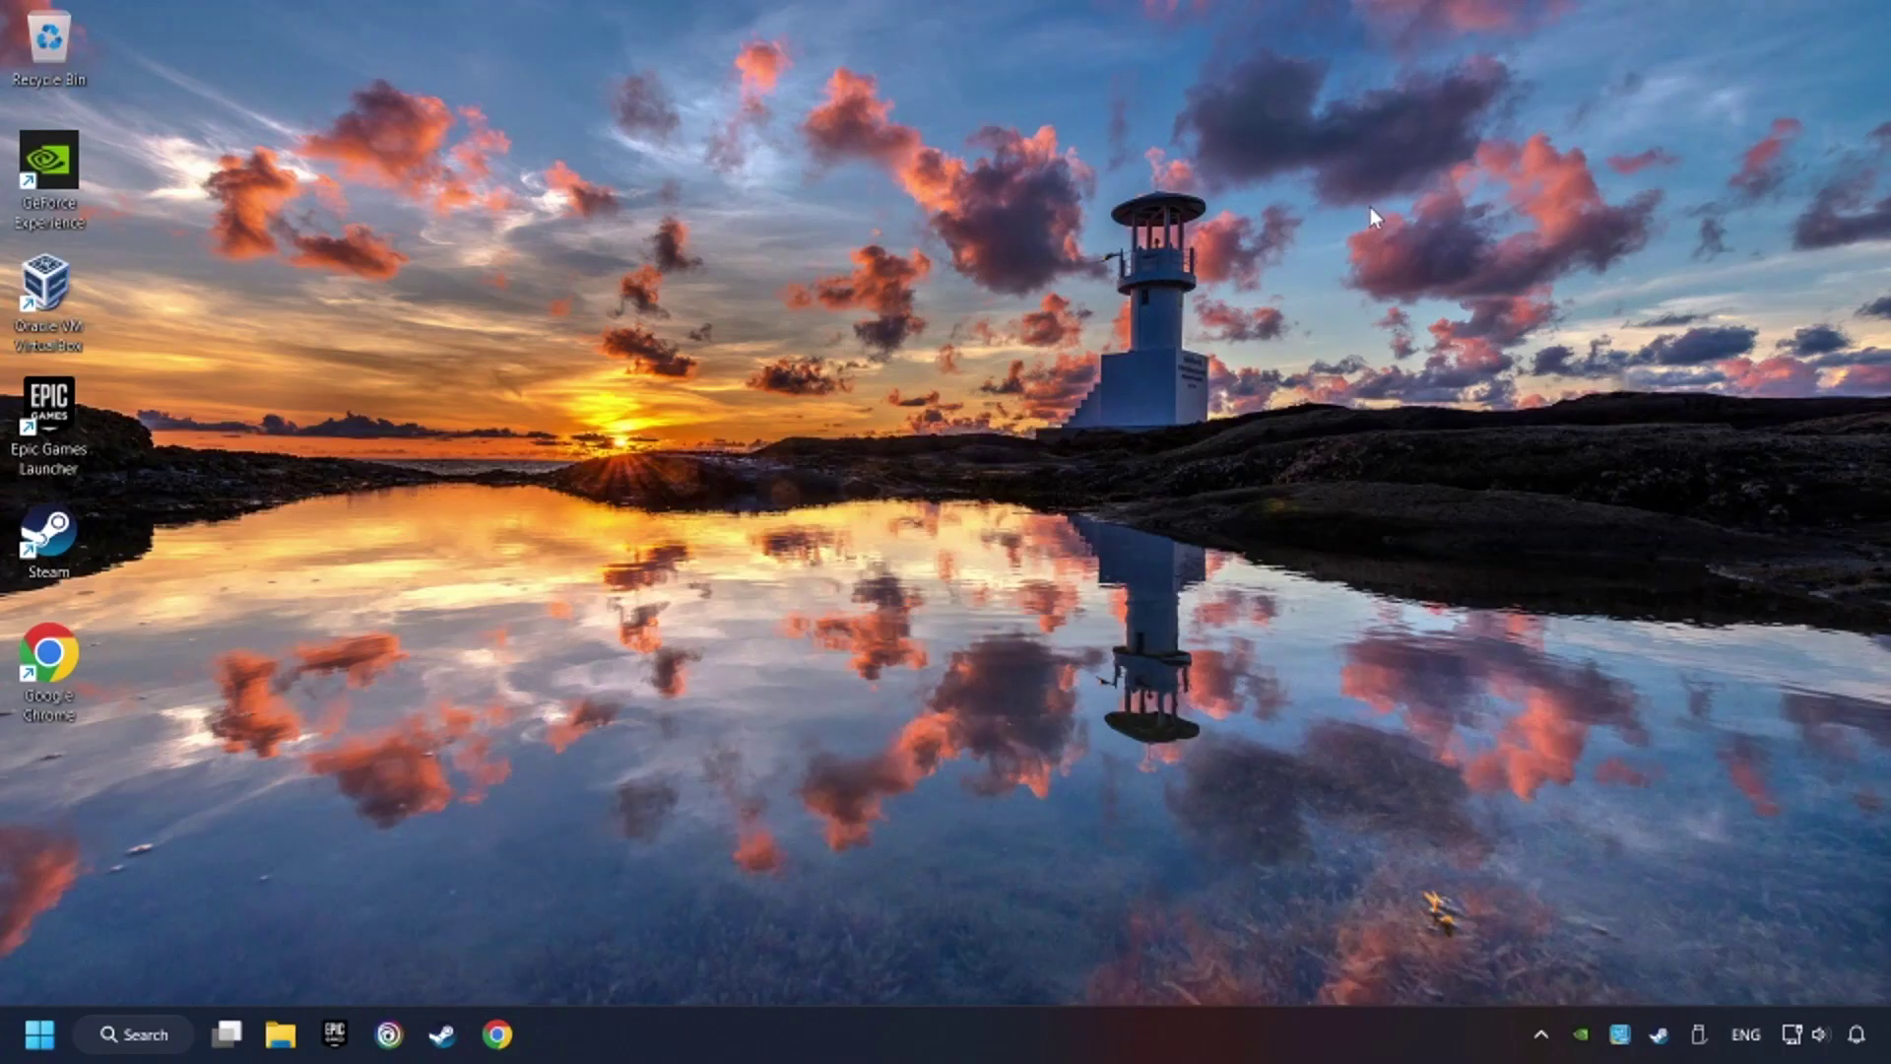
# Launch Chrome and search Google for 'nvidia geforce driver download'.
pyautogui.click(497, 1034)
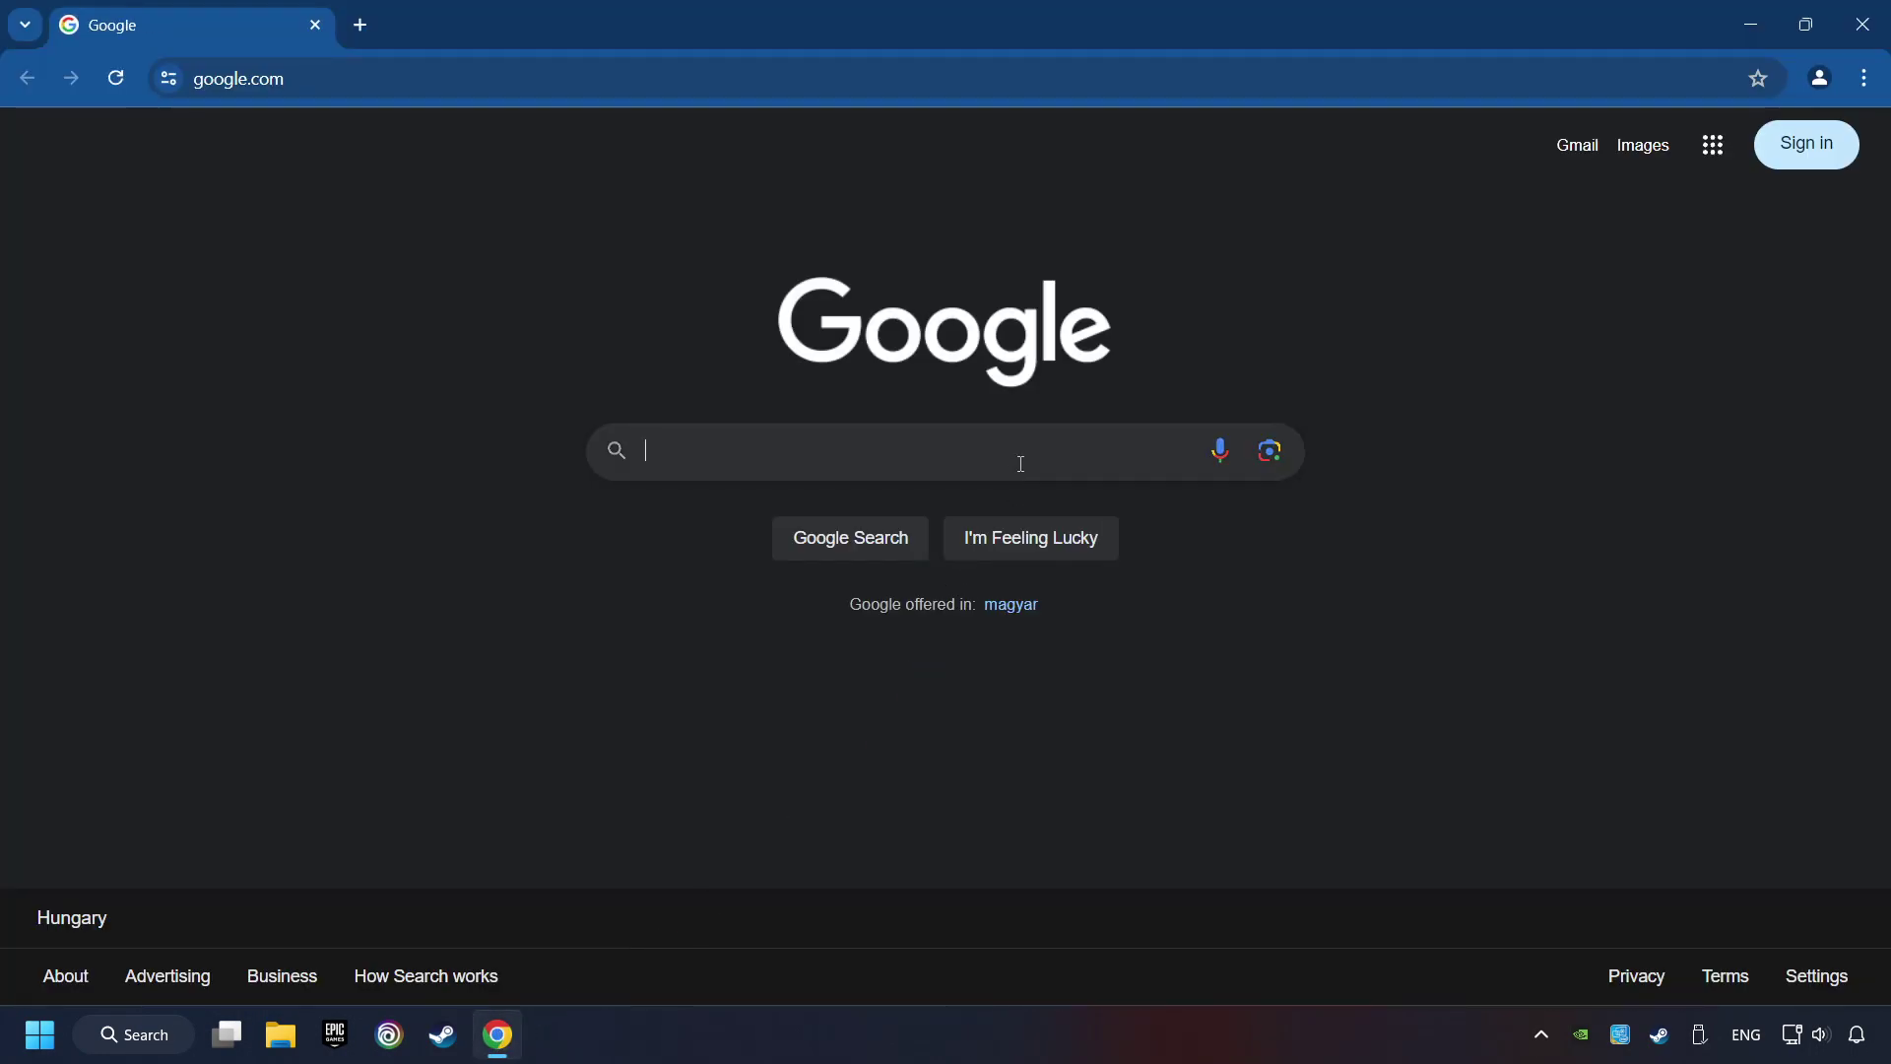
pyautogui.write('nvidia')
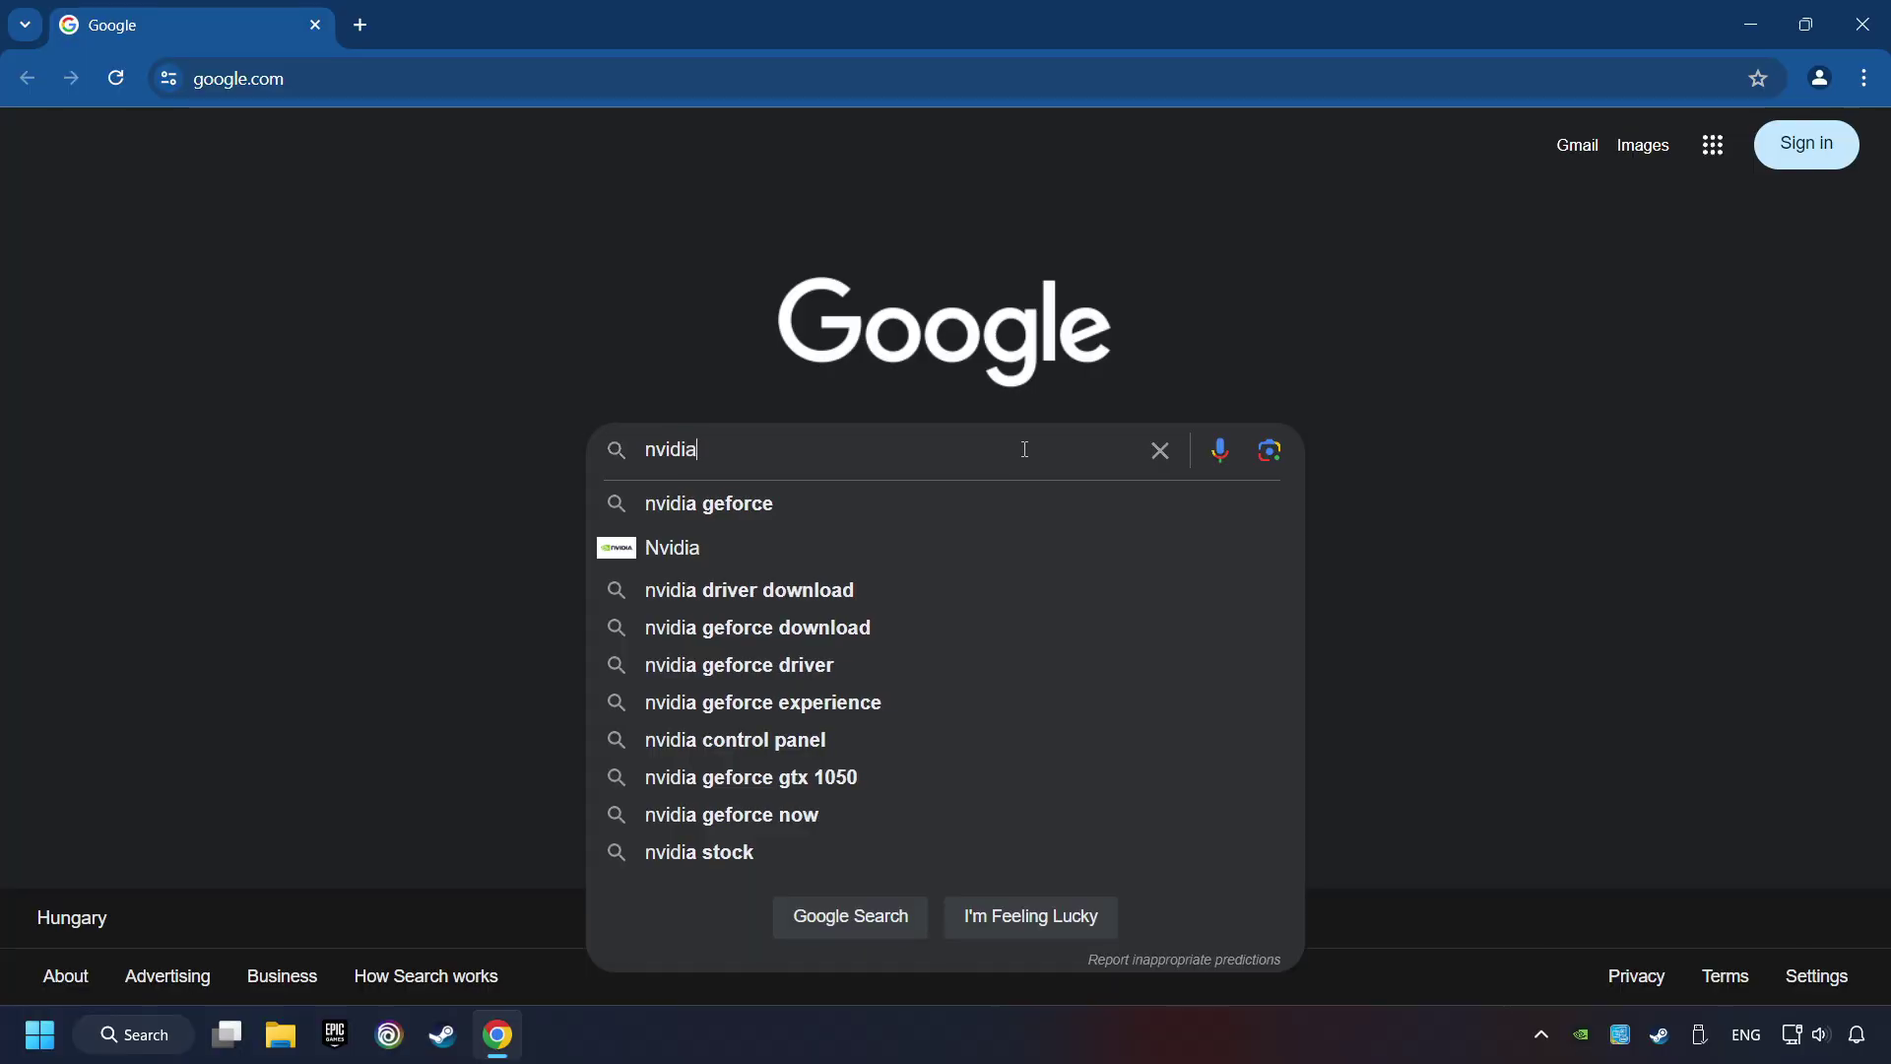
pyautogui.write(' geforce d')
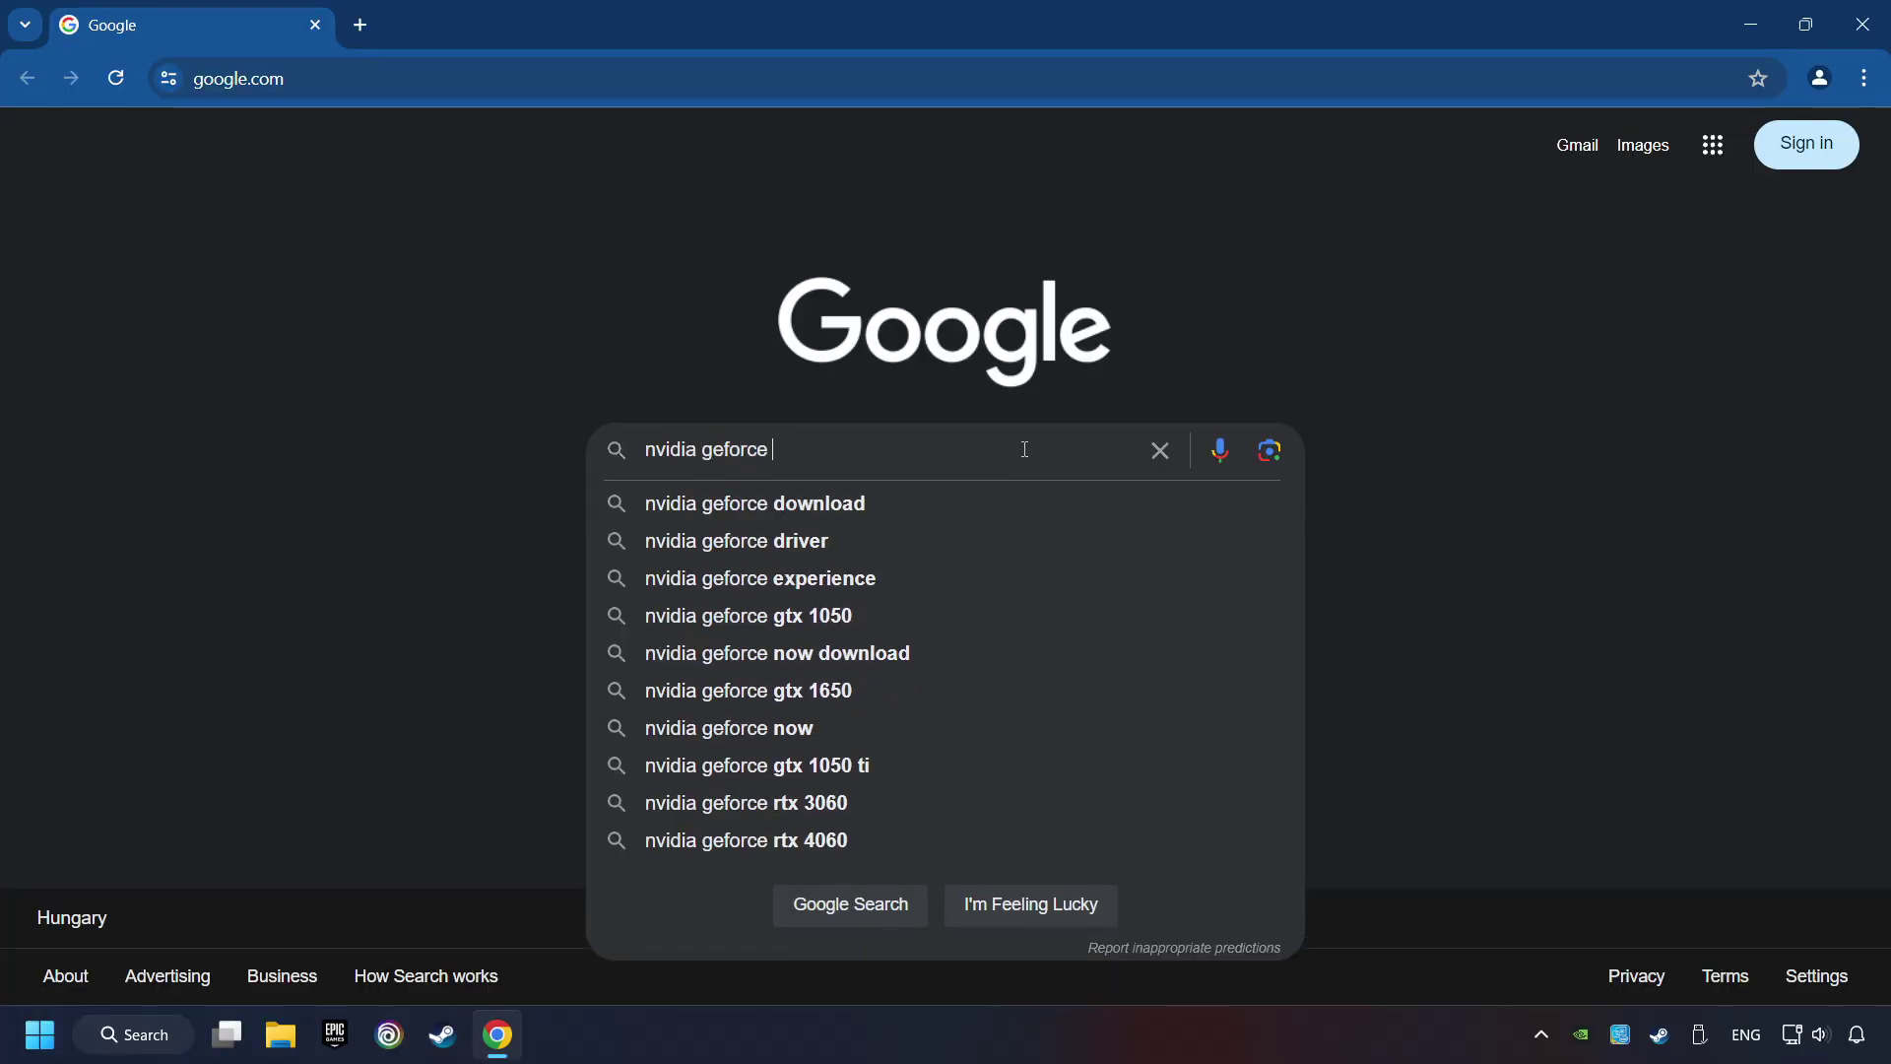
pyautogui.write('river download')
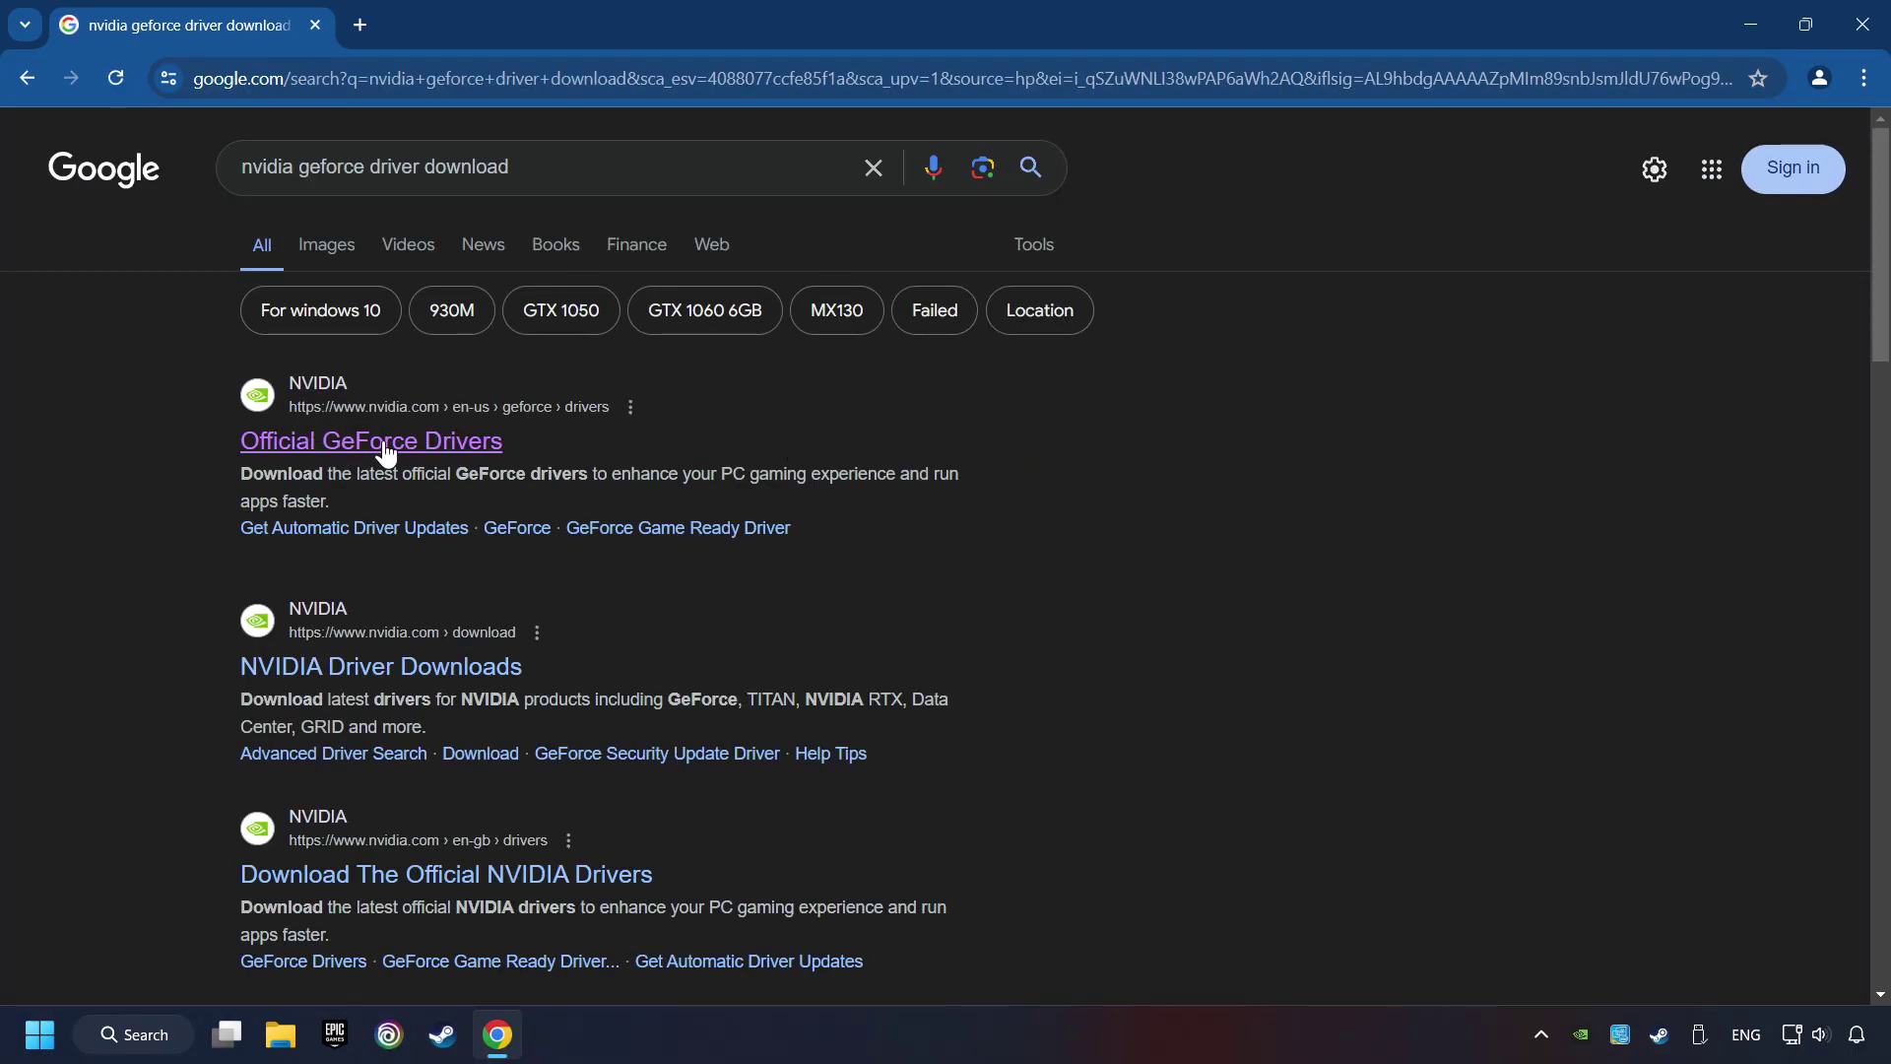
# Download GeForce_Experience_v3.28.0.417.exe from the official GeForce Drivers page and run it.
pyautogui.click(398, 443)
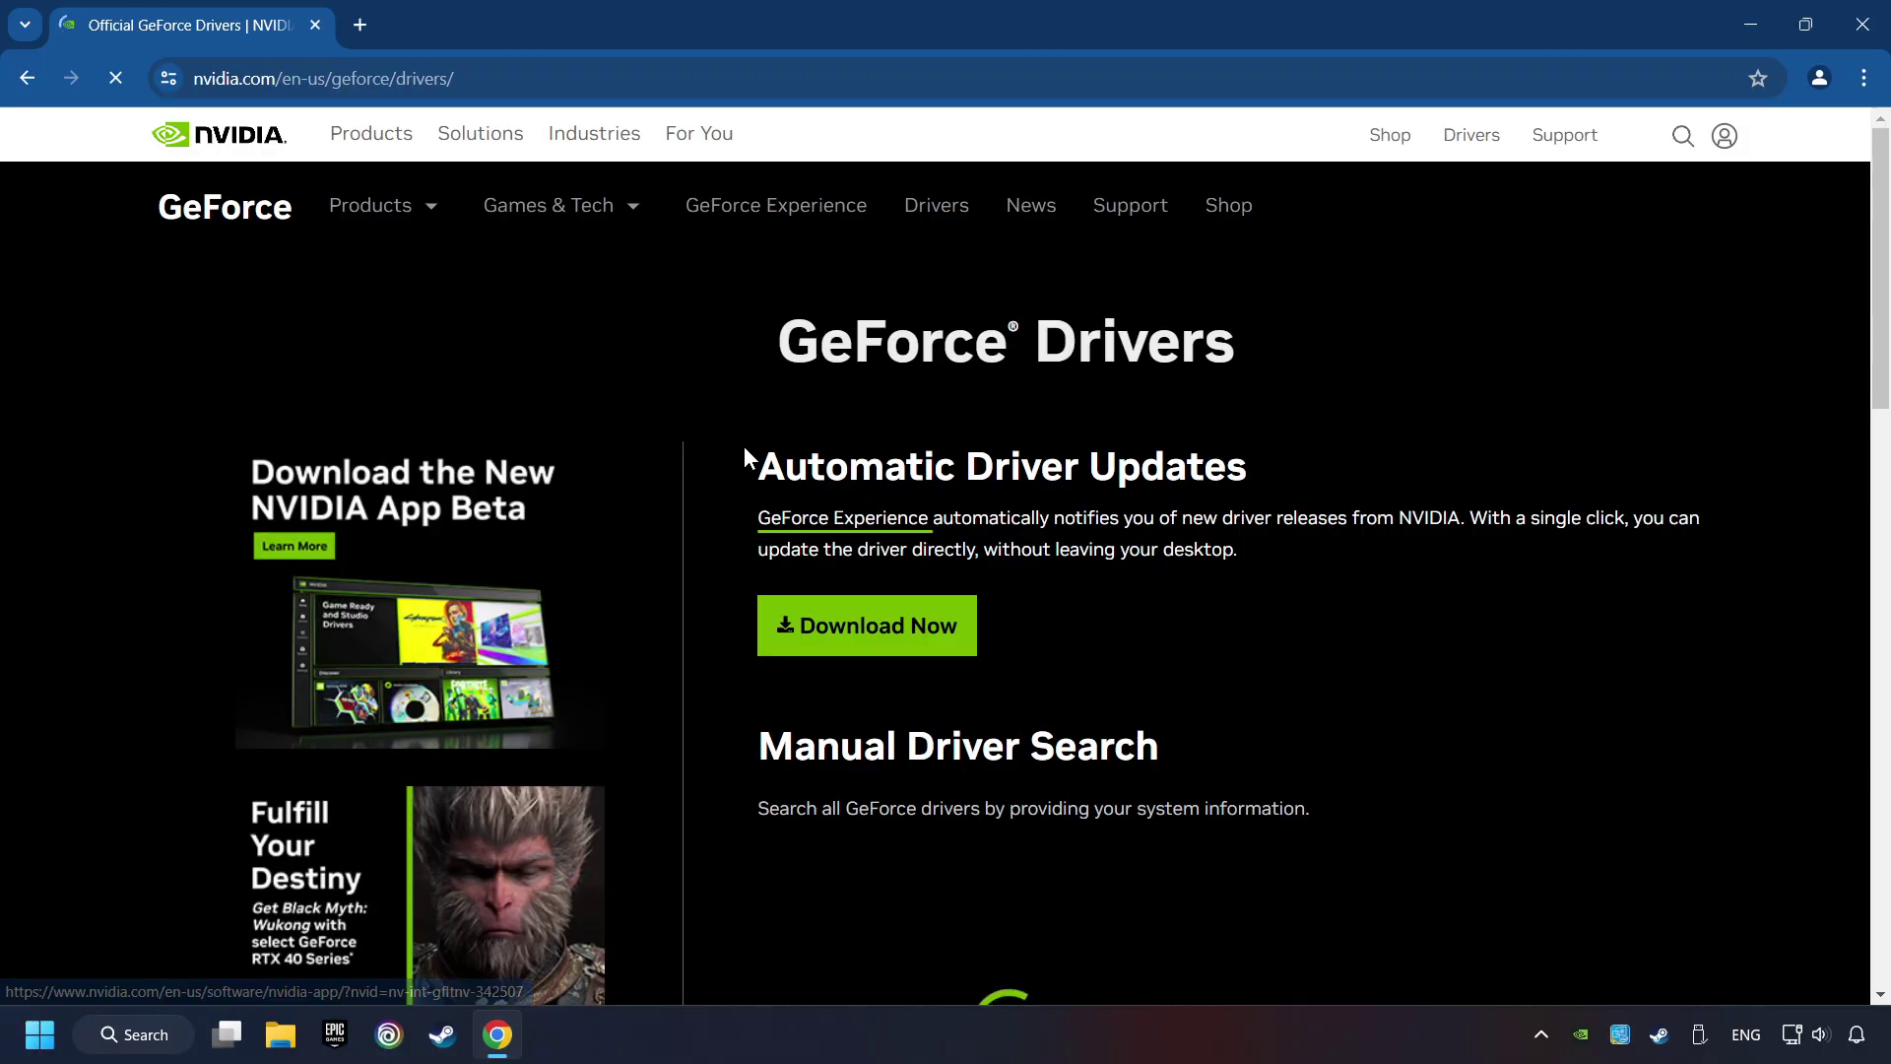
pyautogui.click(882, 634)
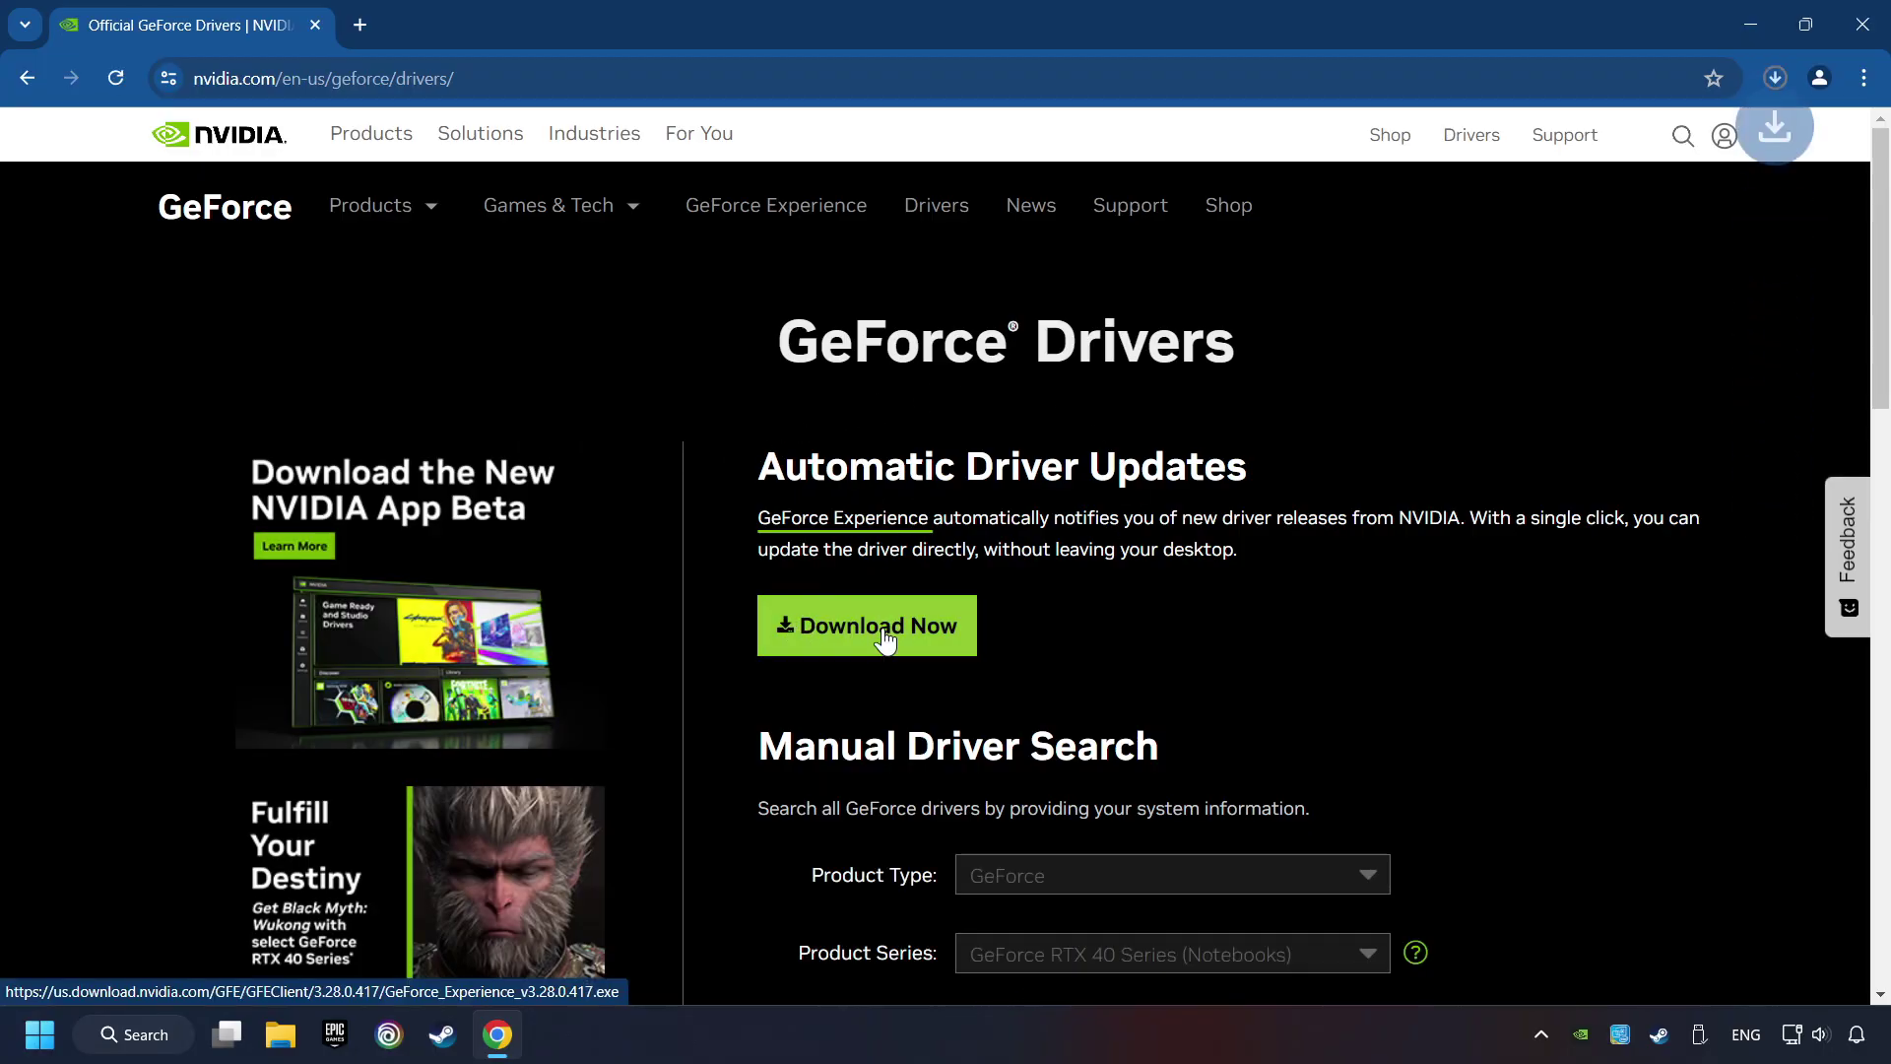
pyautogui.click(1775, 78)
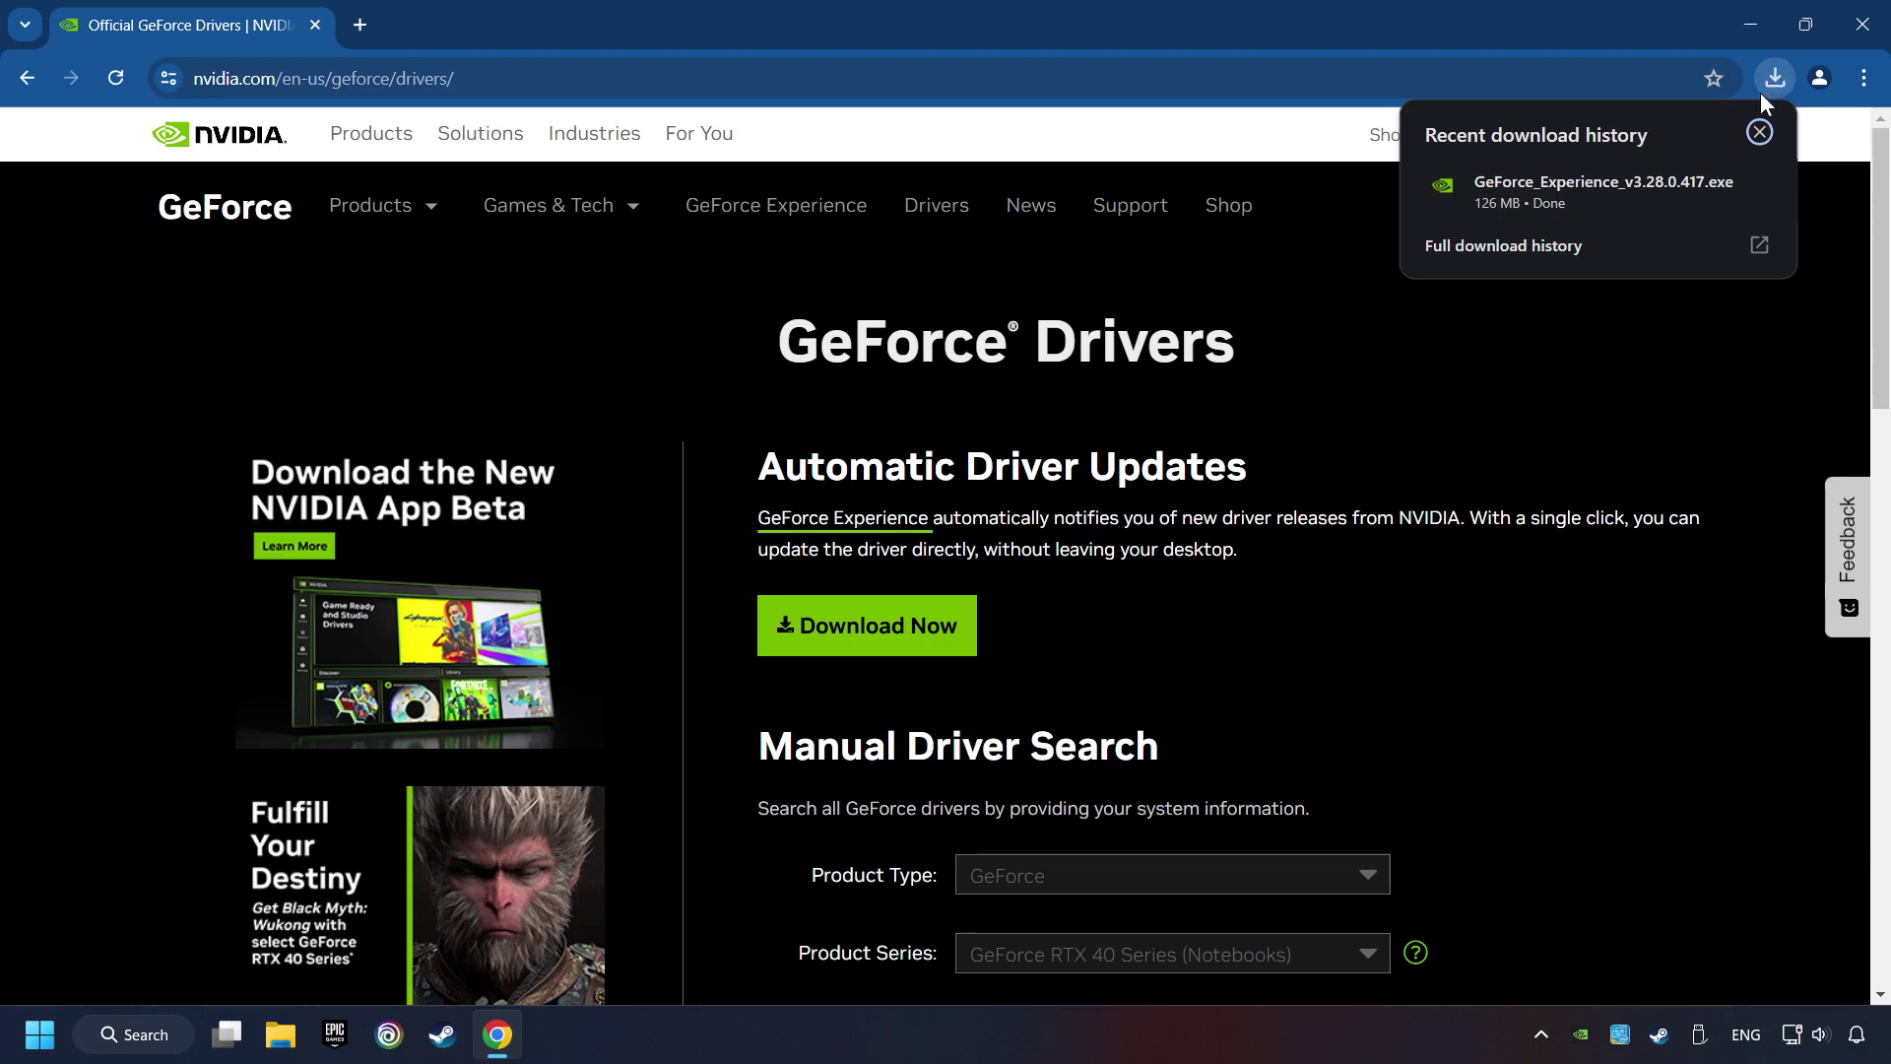
pyautogui.click(1599, 193)
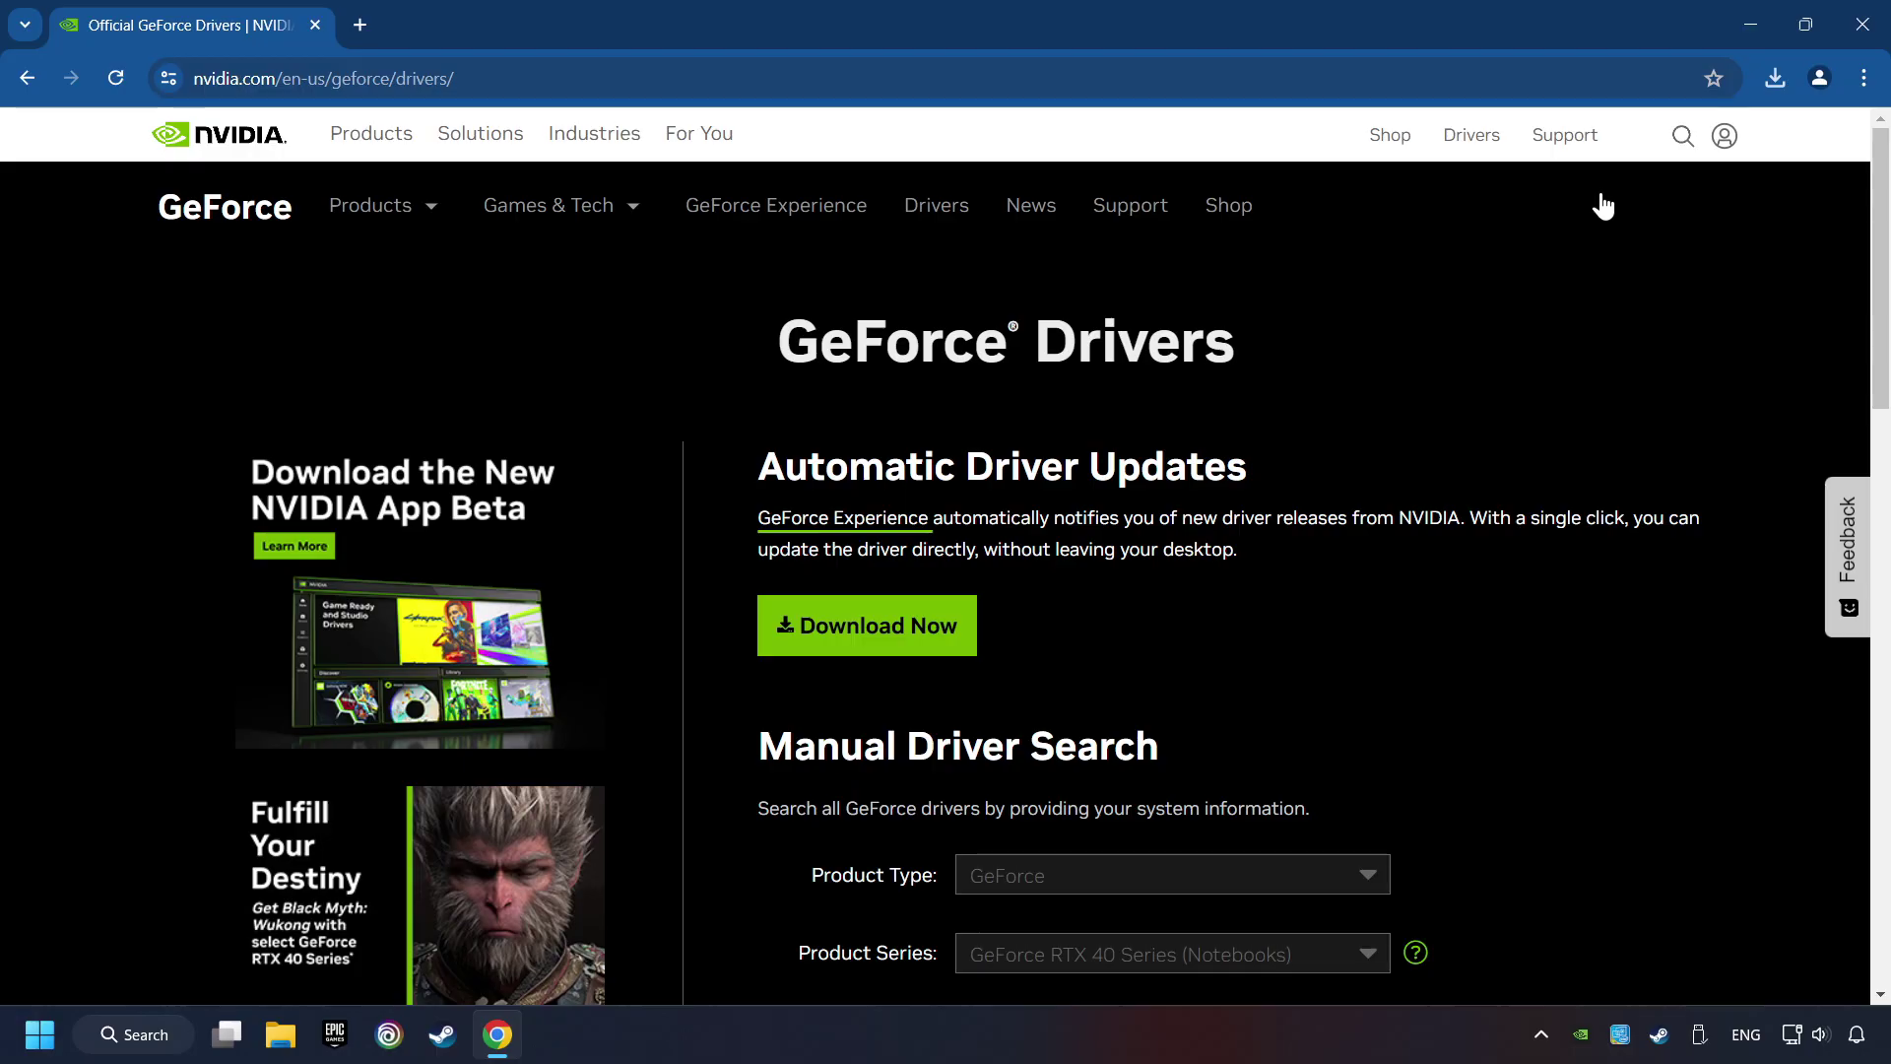
# Accept the NVIDIA licence and install GeForce Experience 3.28.0.417.
pyautogui.click(1861, 25)
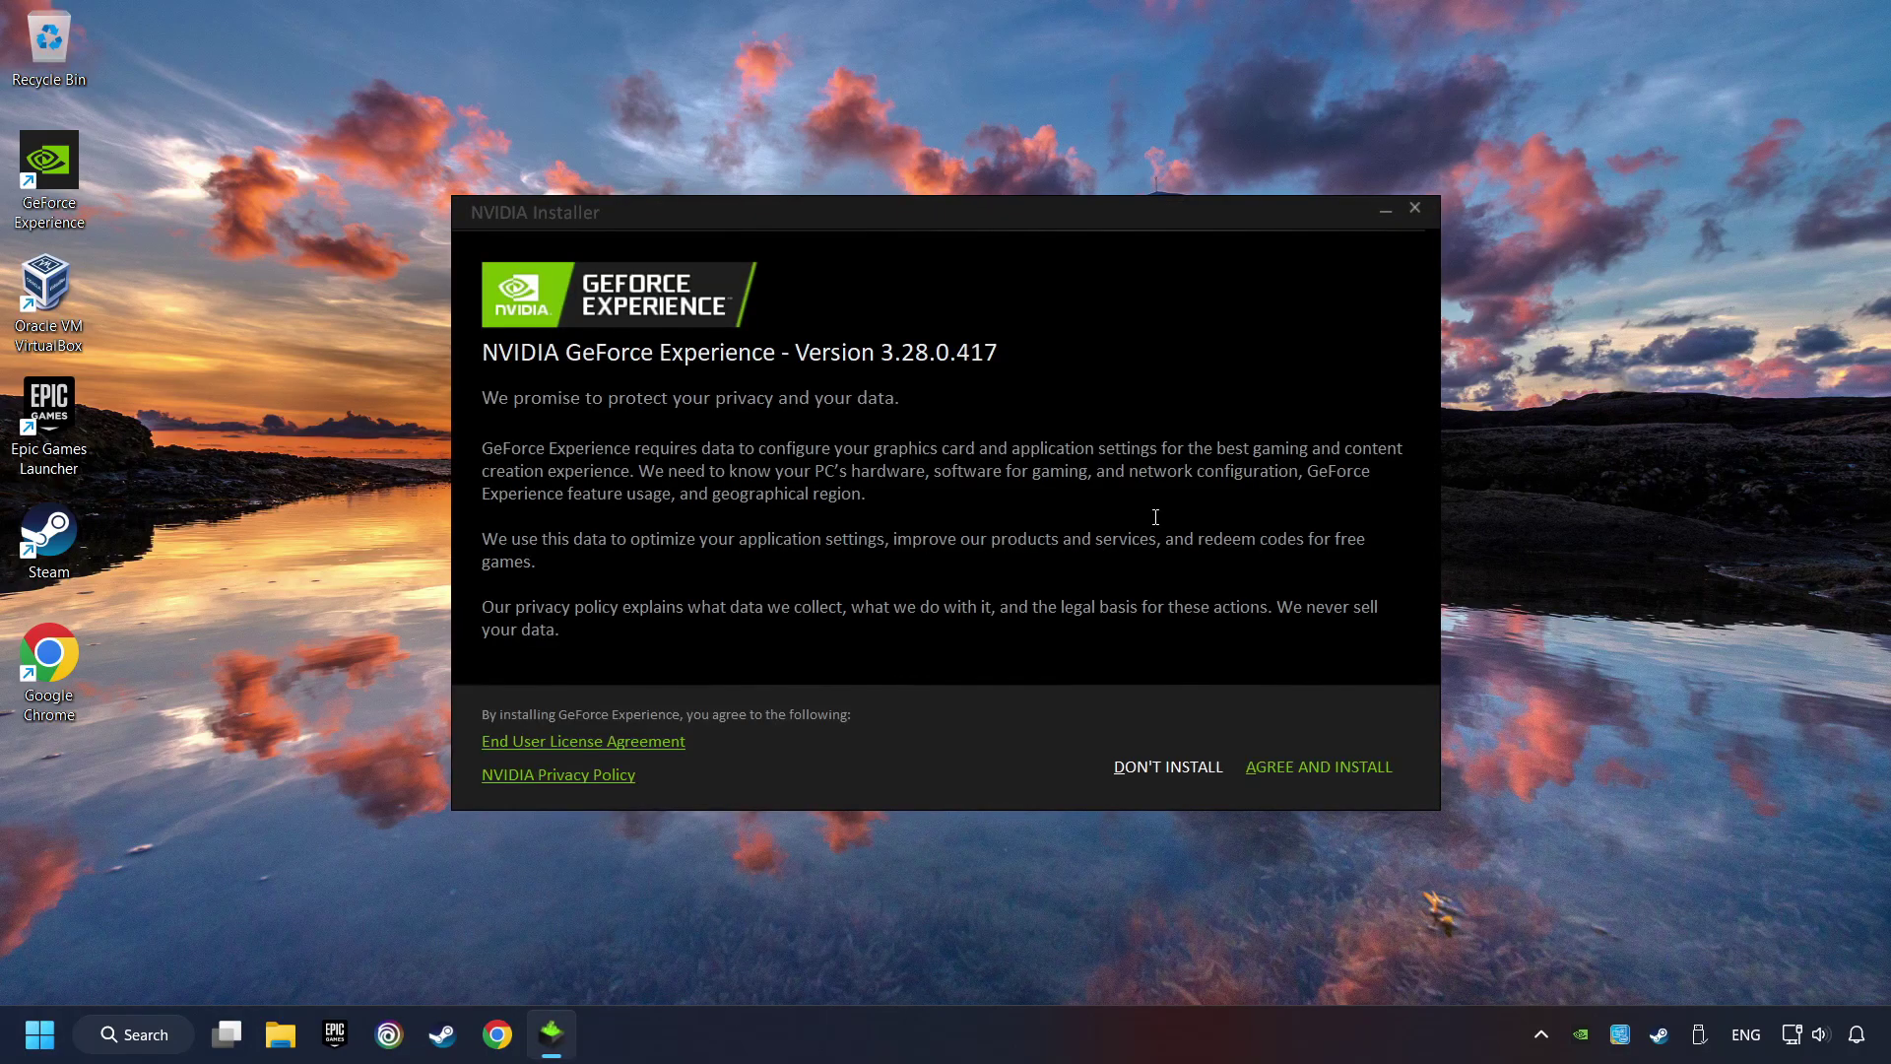
pyautogui.click(1343, 768)
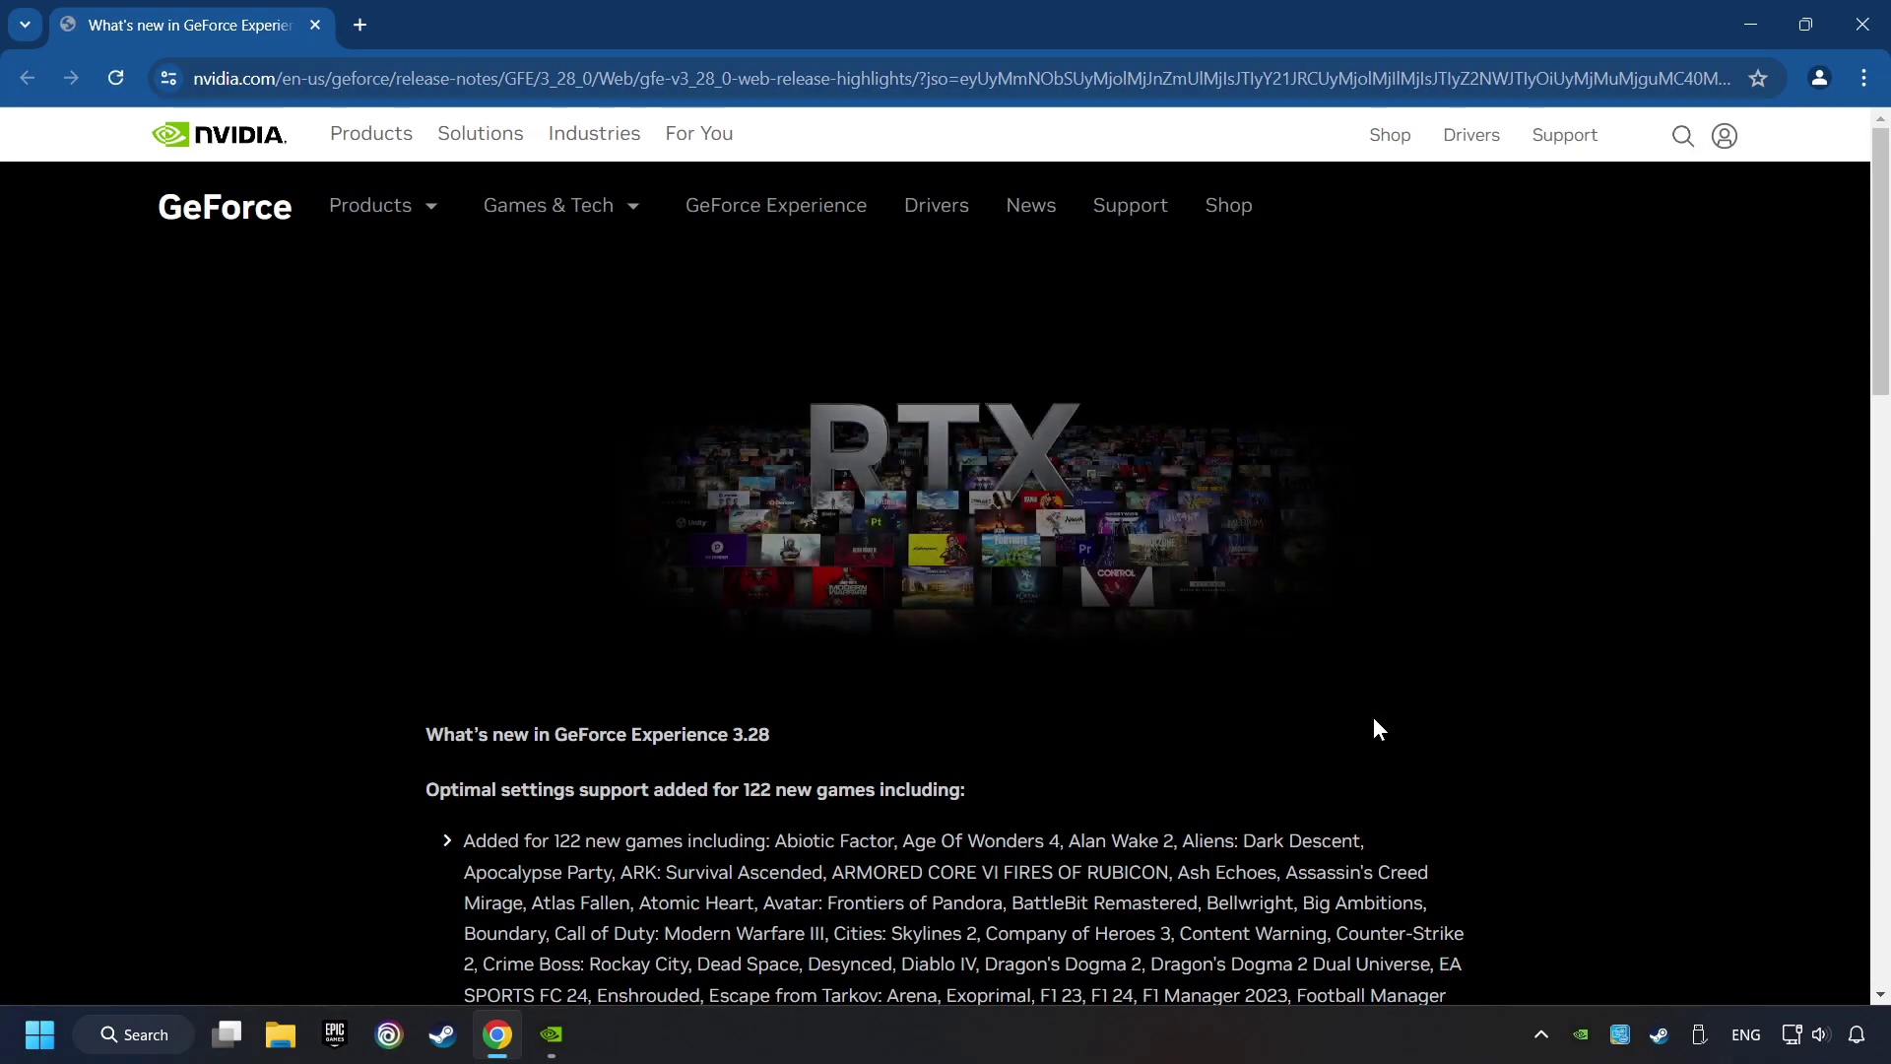
# Check for driver updates in GeForce Experience, confirming Game Ready Driver 556.12, then close it.
pyautogui.click(1864, 37)
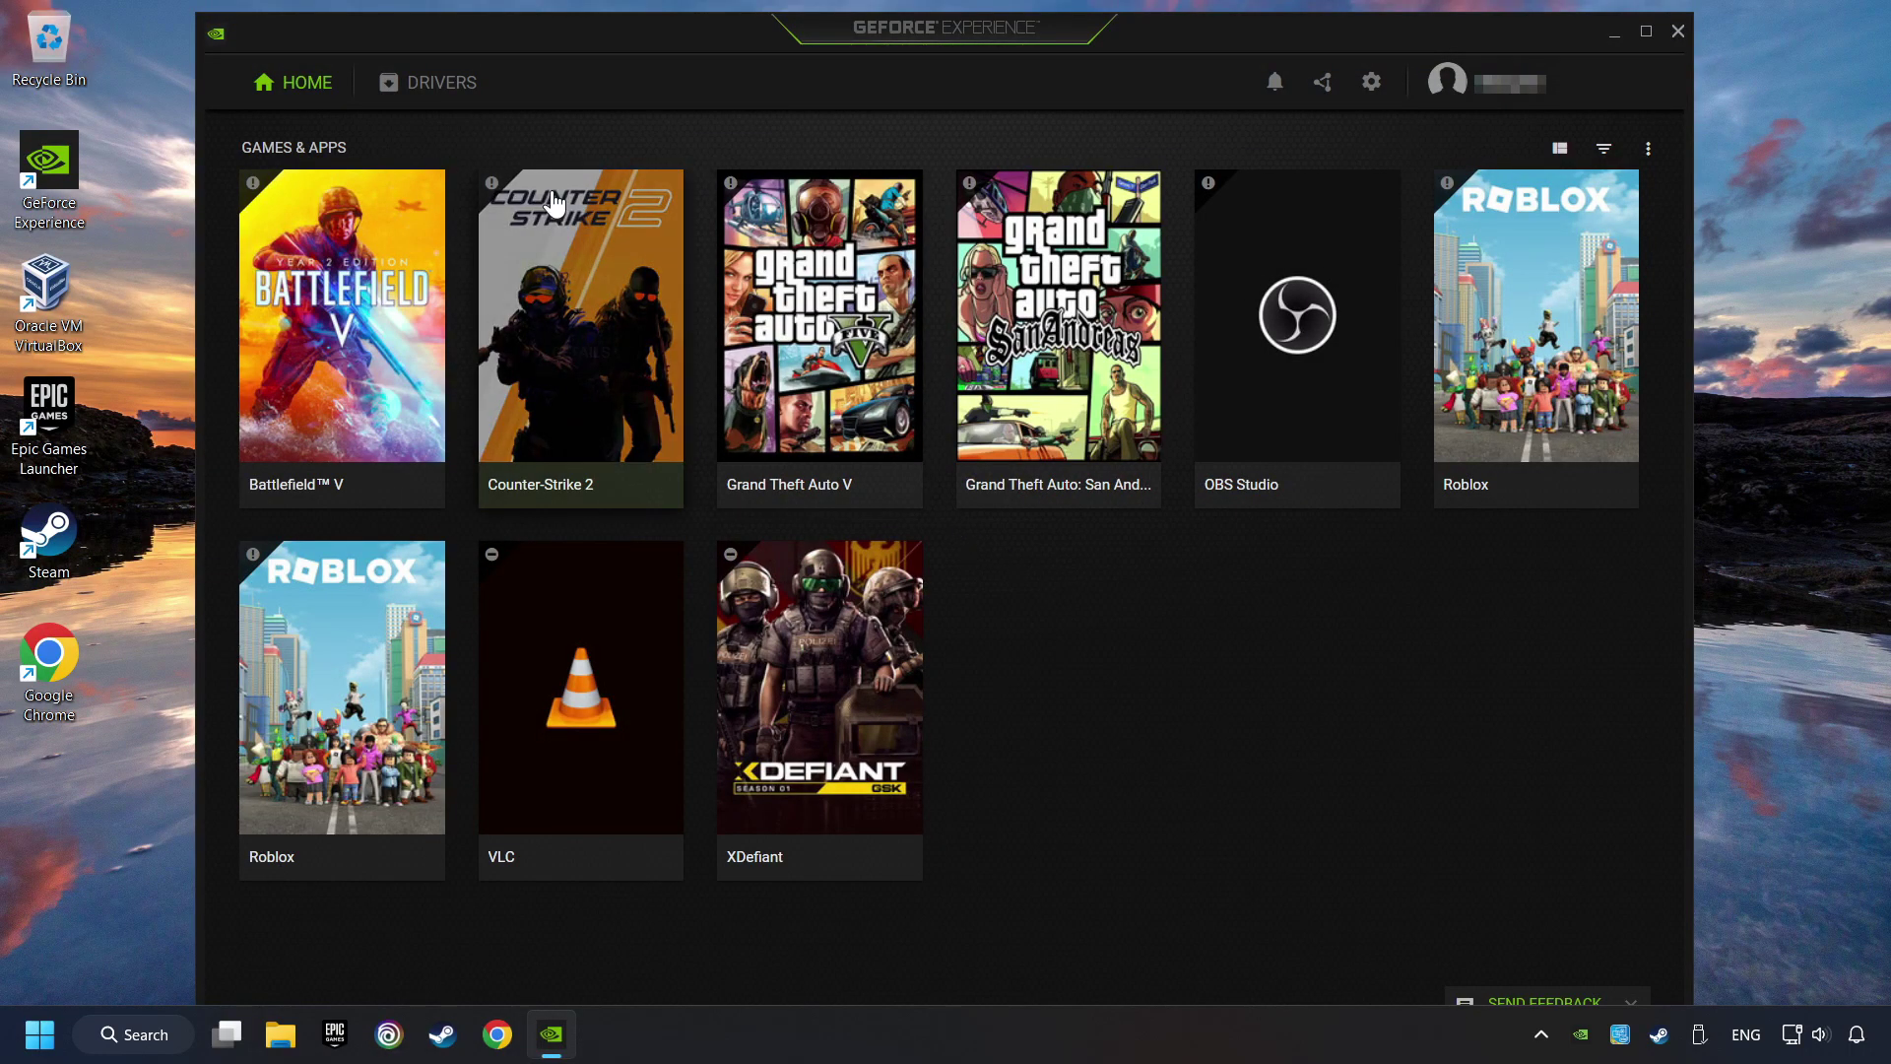
pyautogui.click(442, 93)
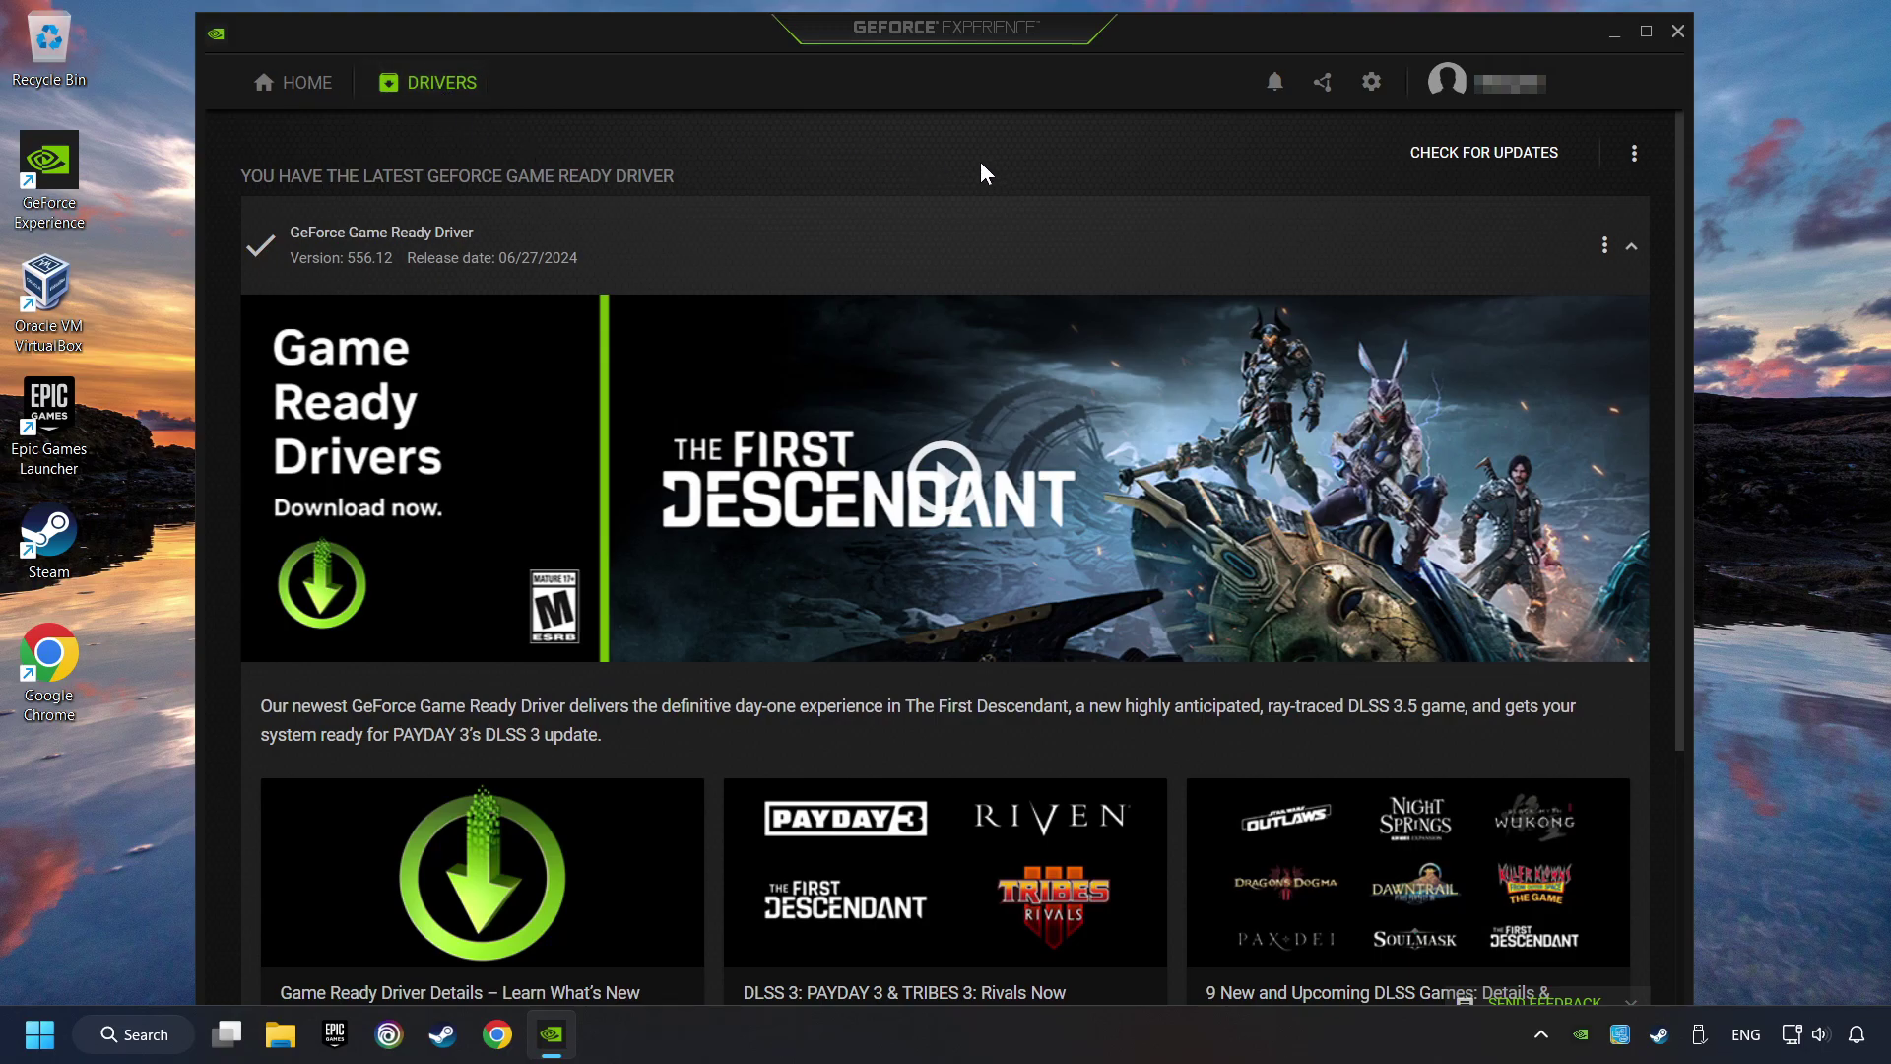
pyautogui.click(1512, 165)
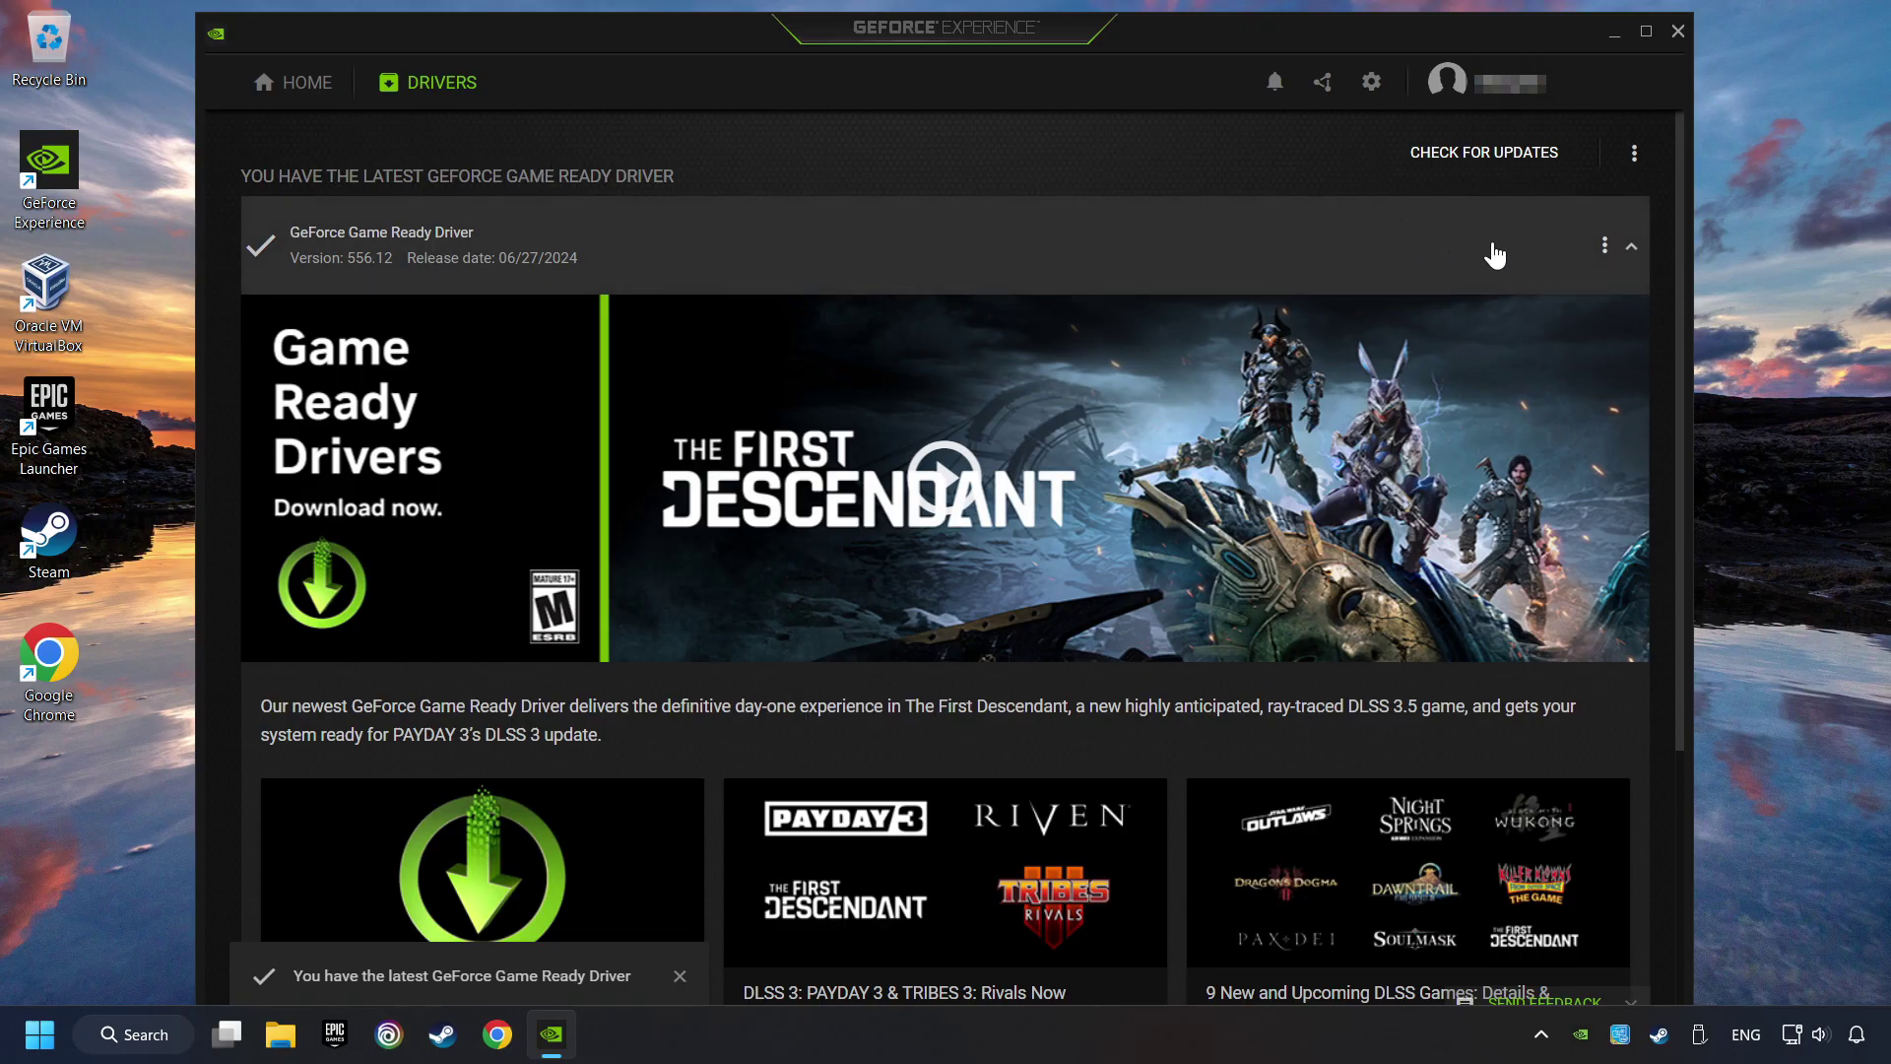
pyautogui.click(1676, 33)
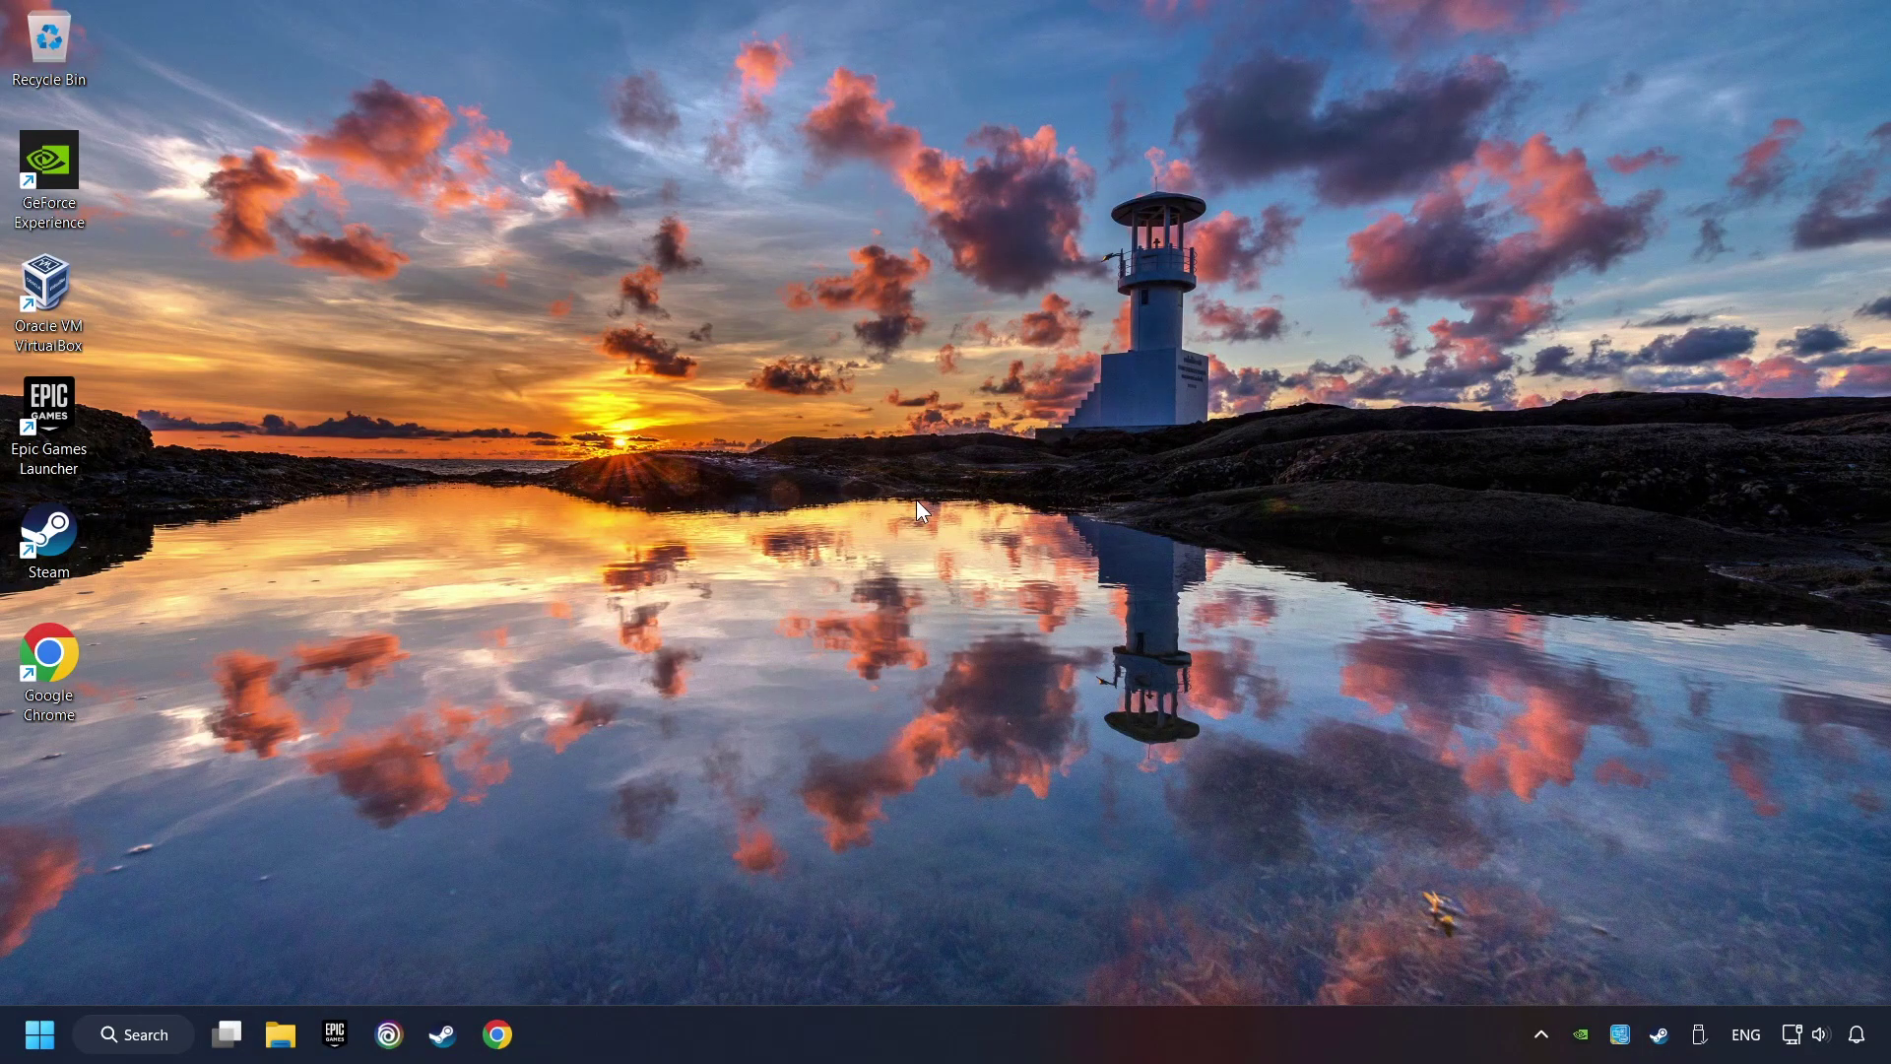
# Search for 'graphics settings' and open the System > Display > Graphics page.
pyautogui.click(135, 1035)
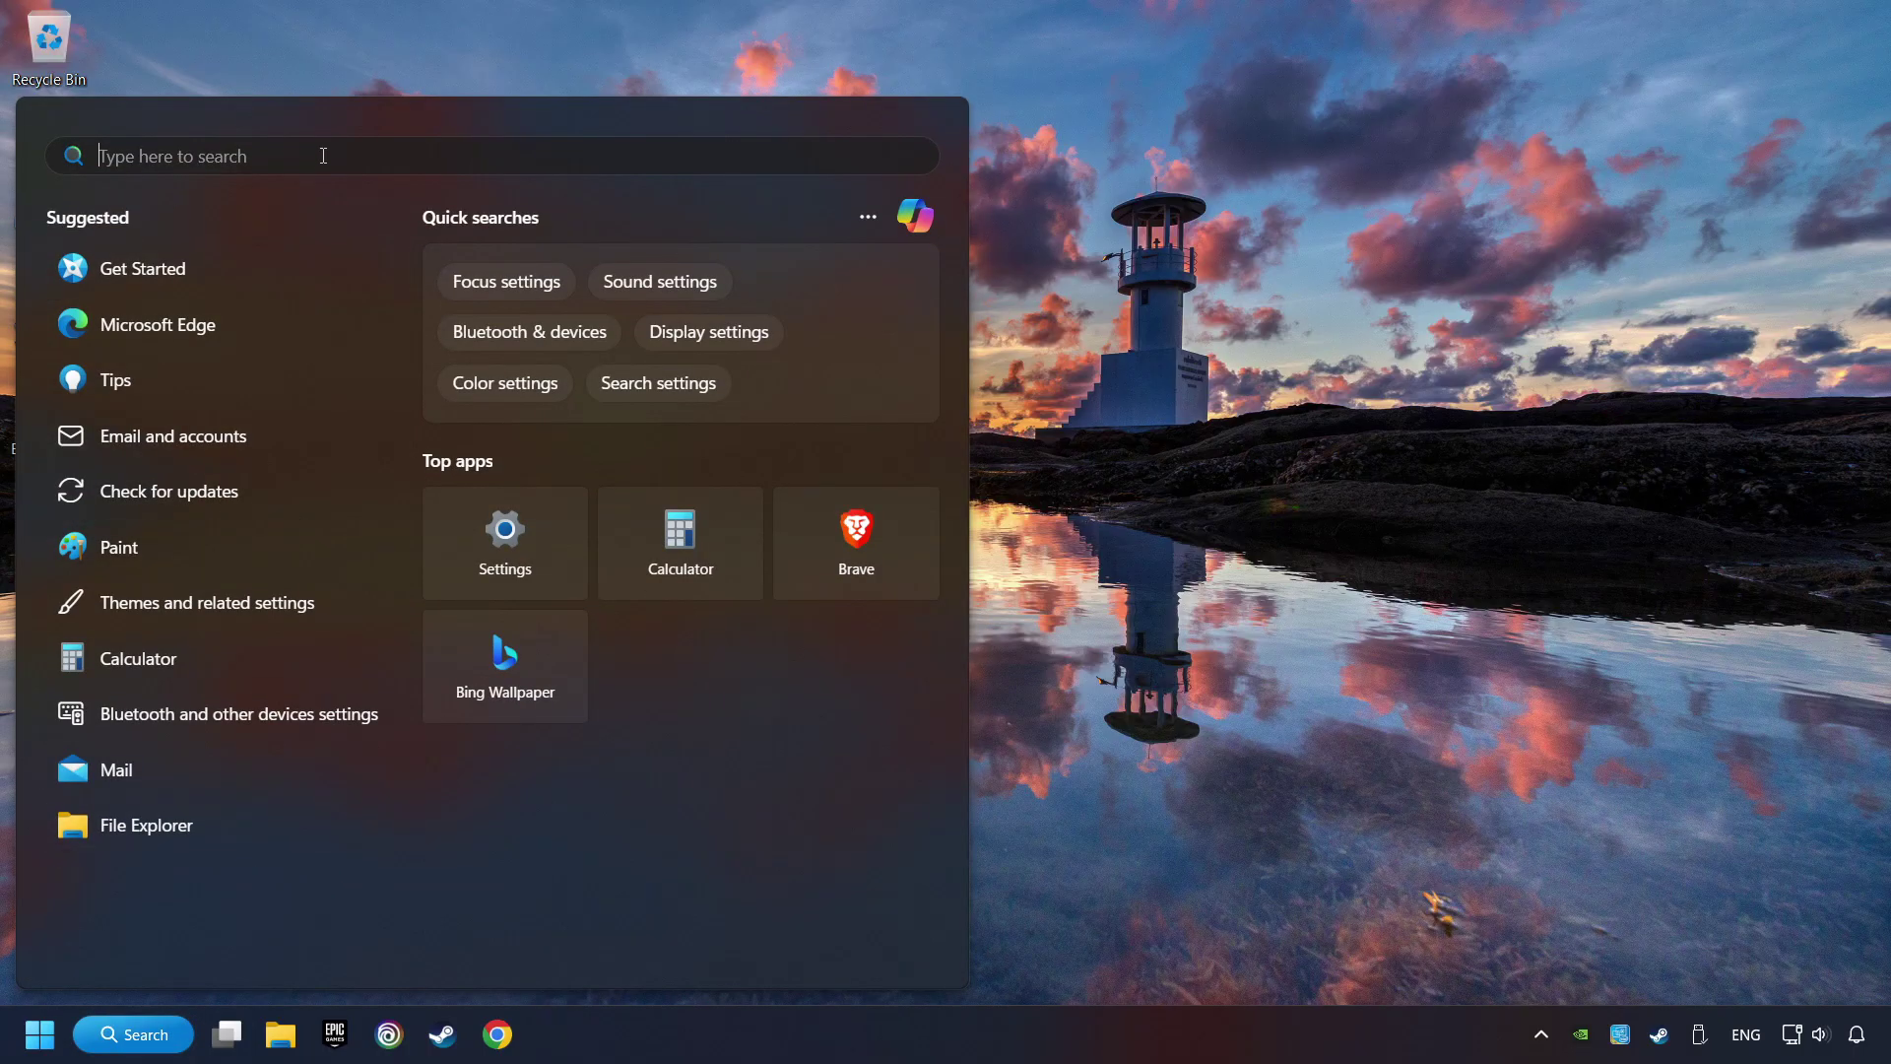
pyautogui.write('graphics set')
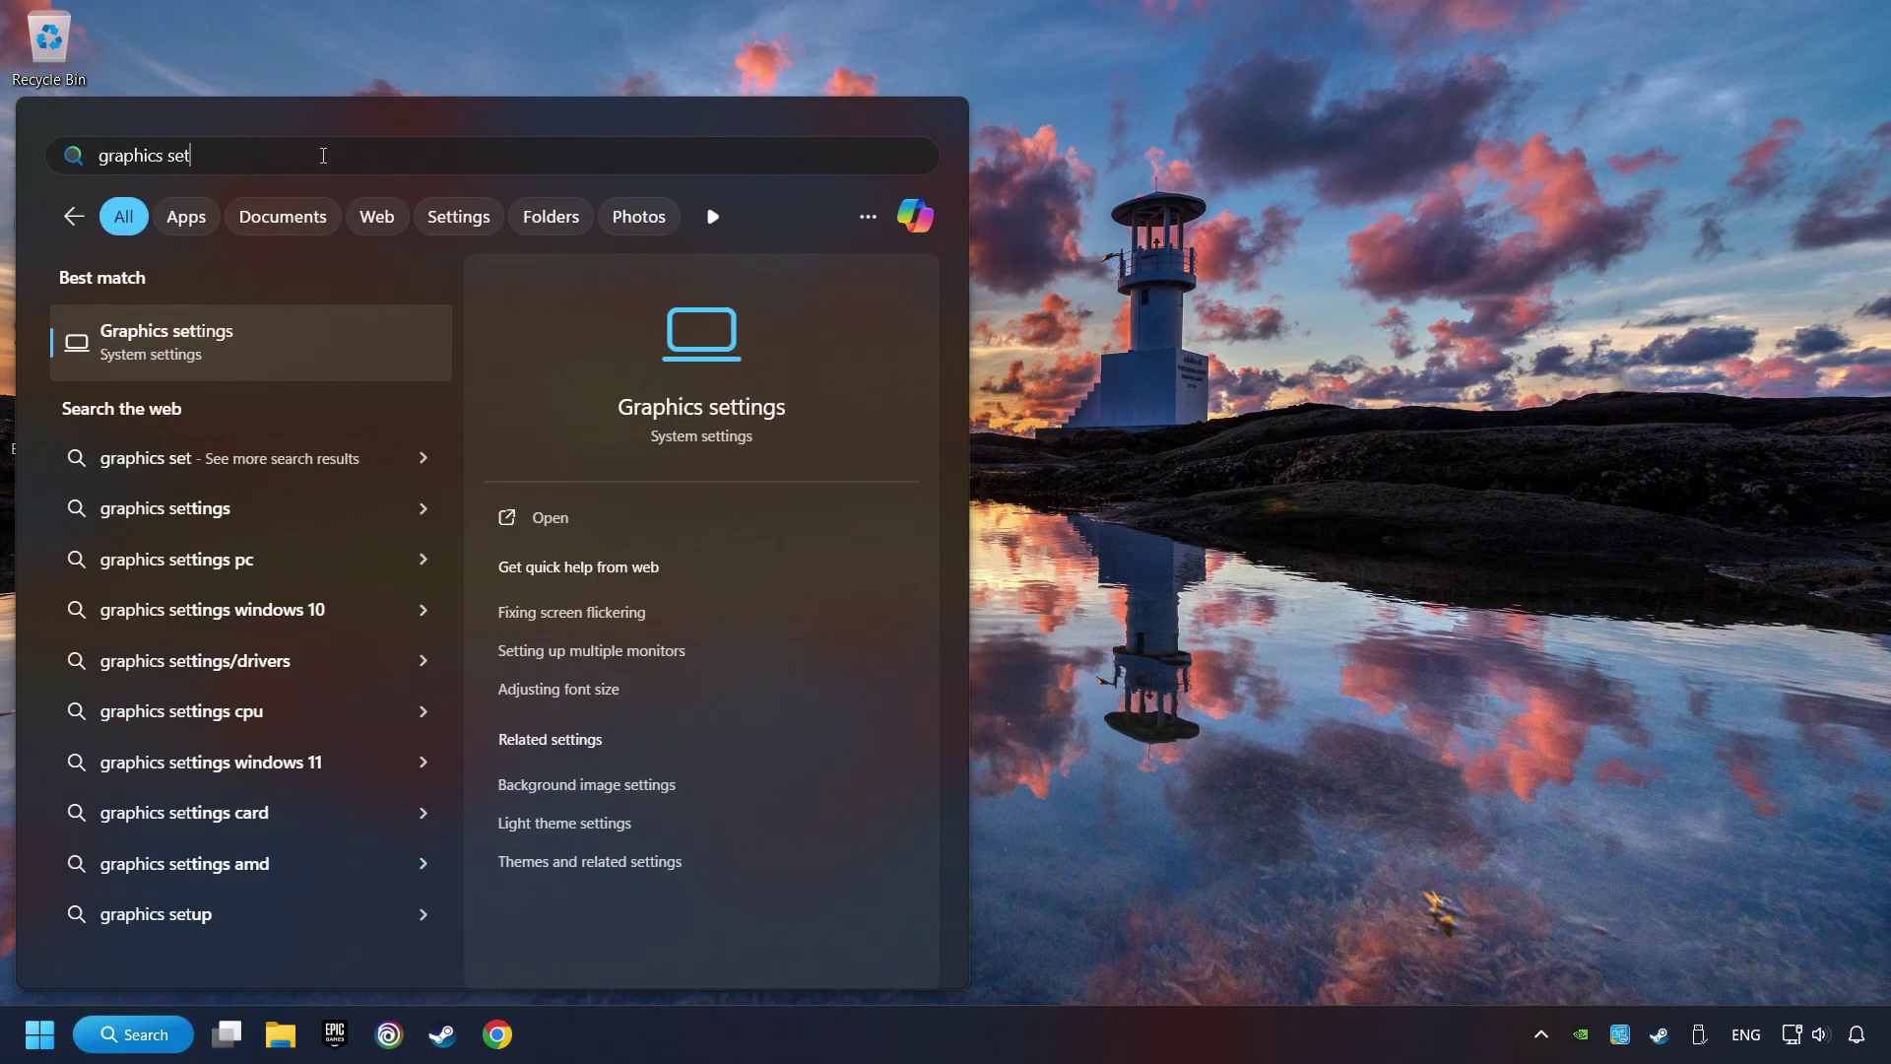
pyautogui.write('tings')
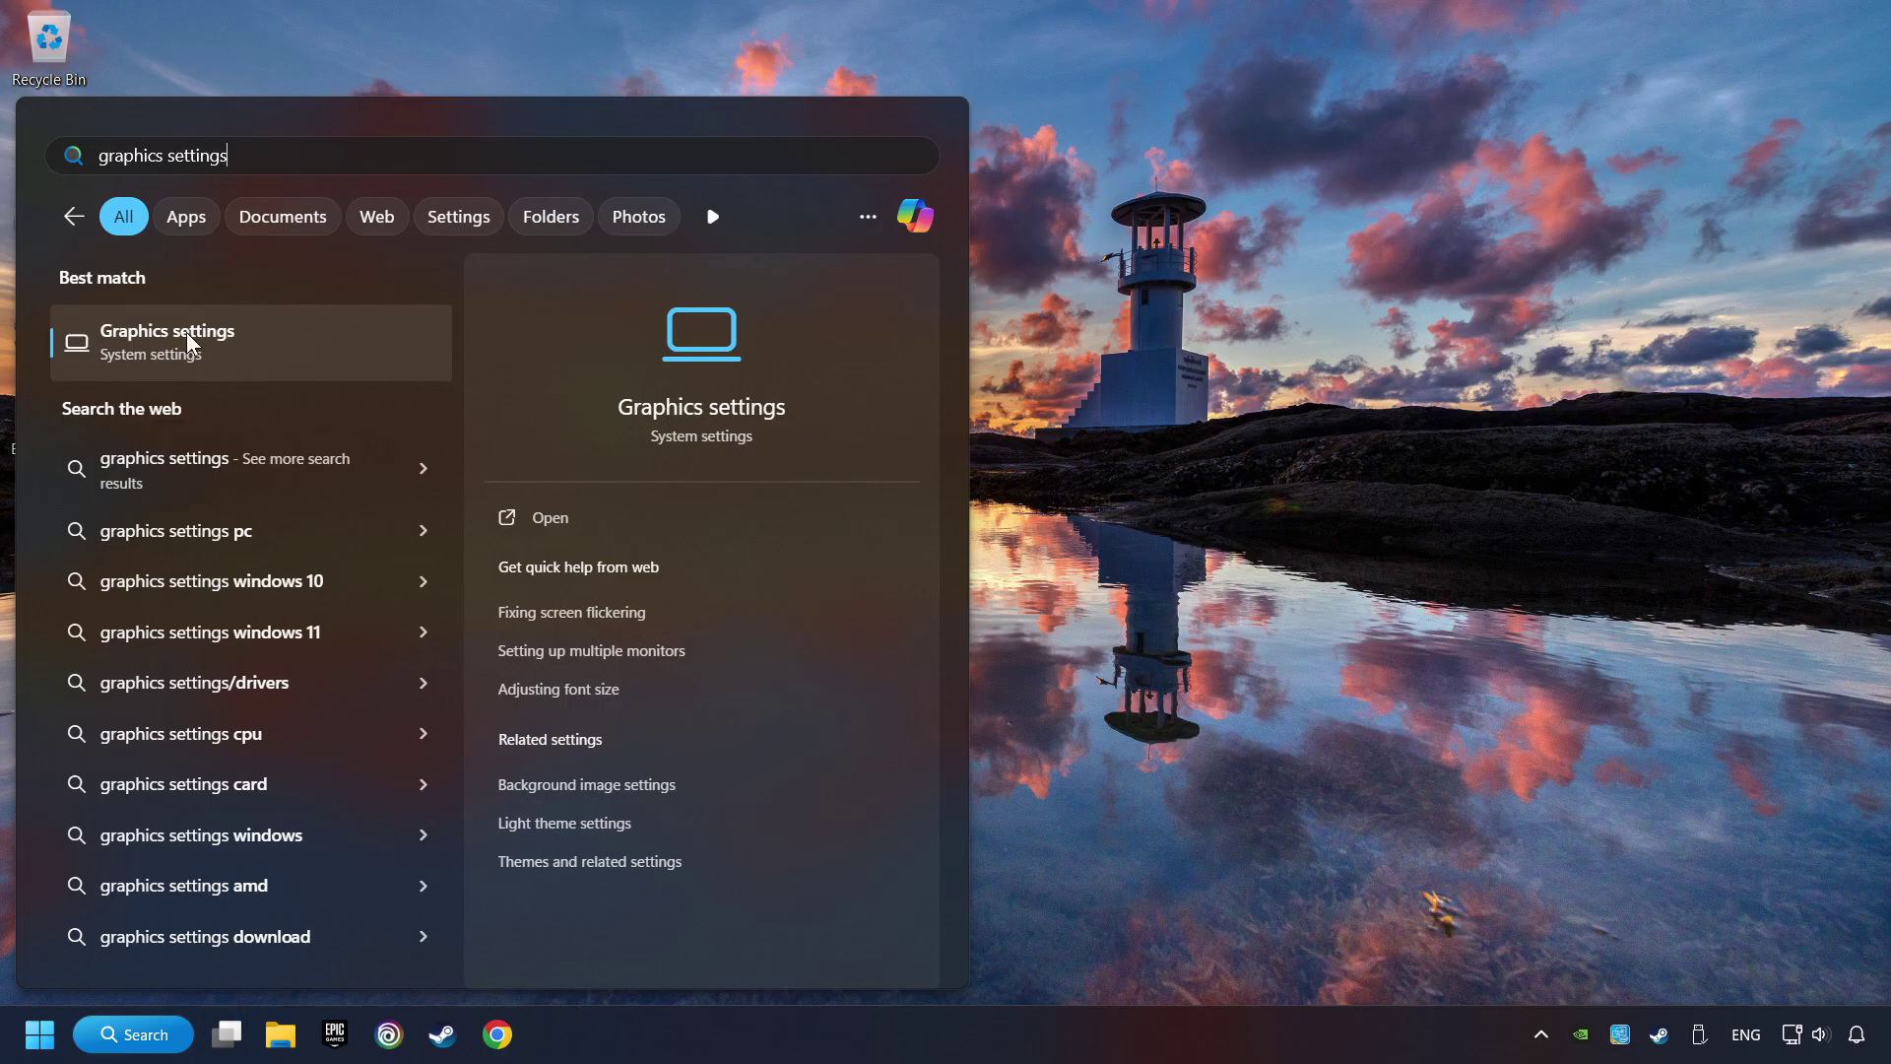
pyautogui.click(340, 349)
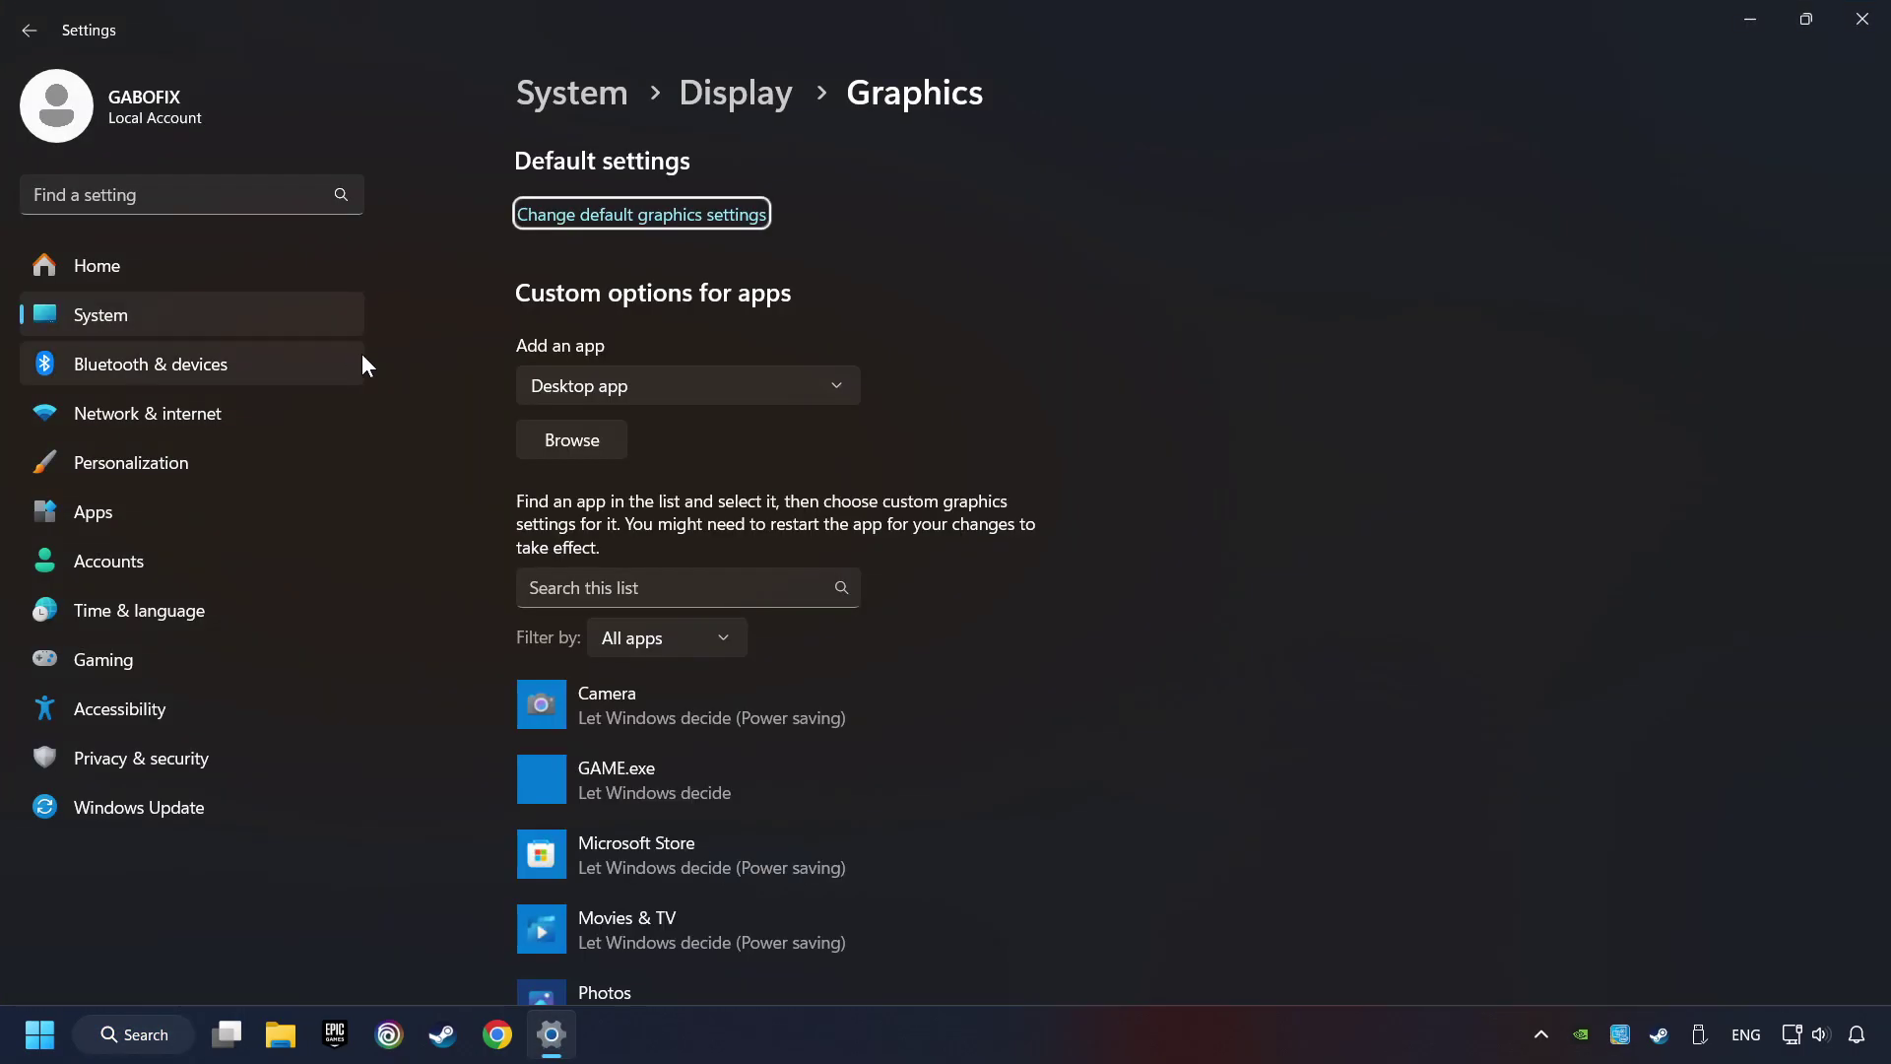
# Find GAME.exe in the Graphics custom options list and expand its entry.
pyautogui.scroll(-3, 464, 434)
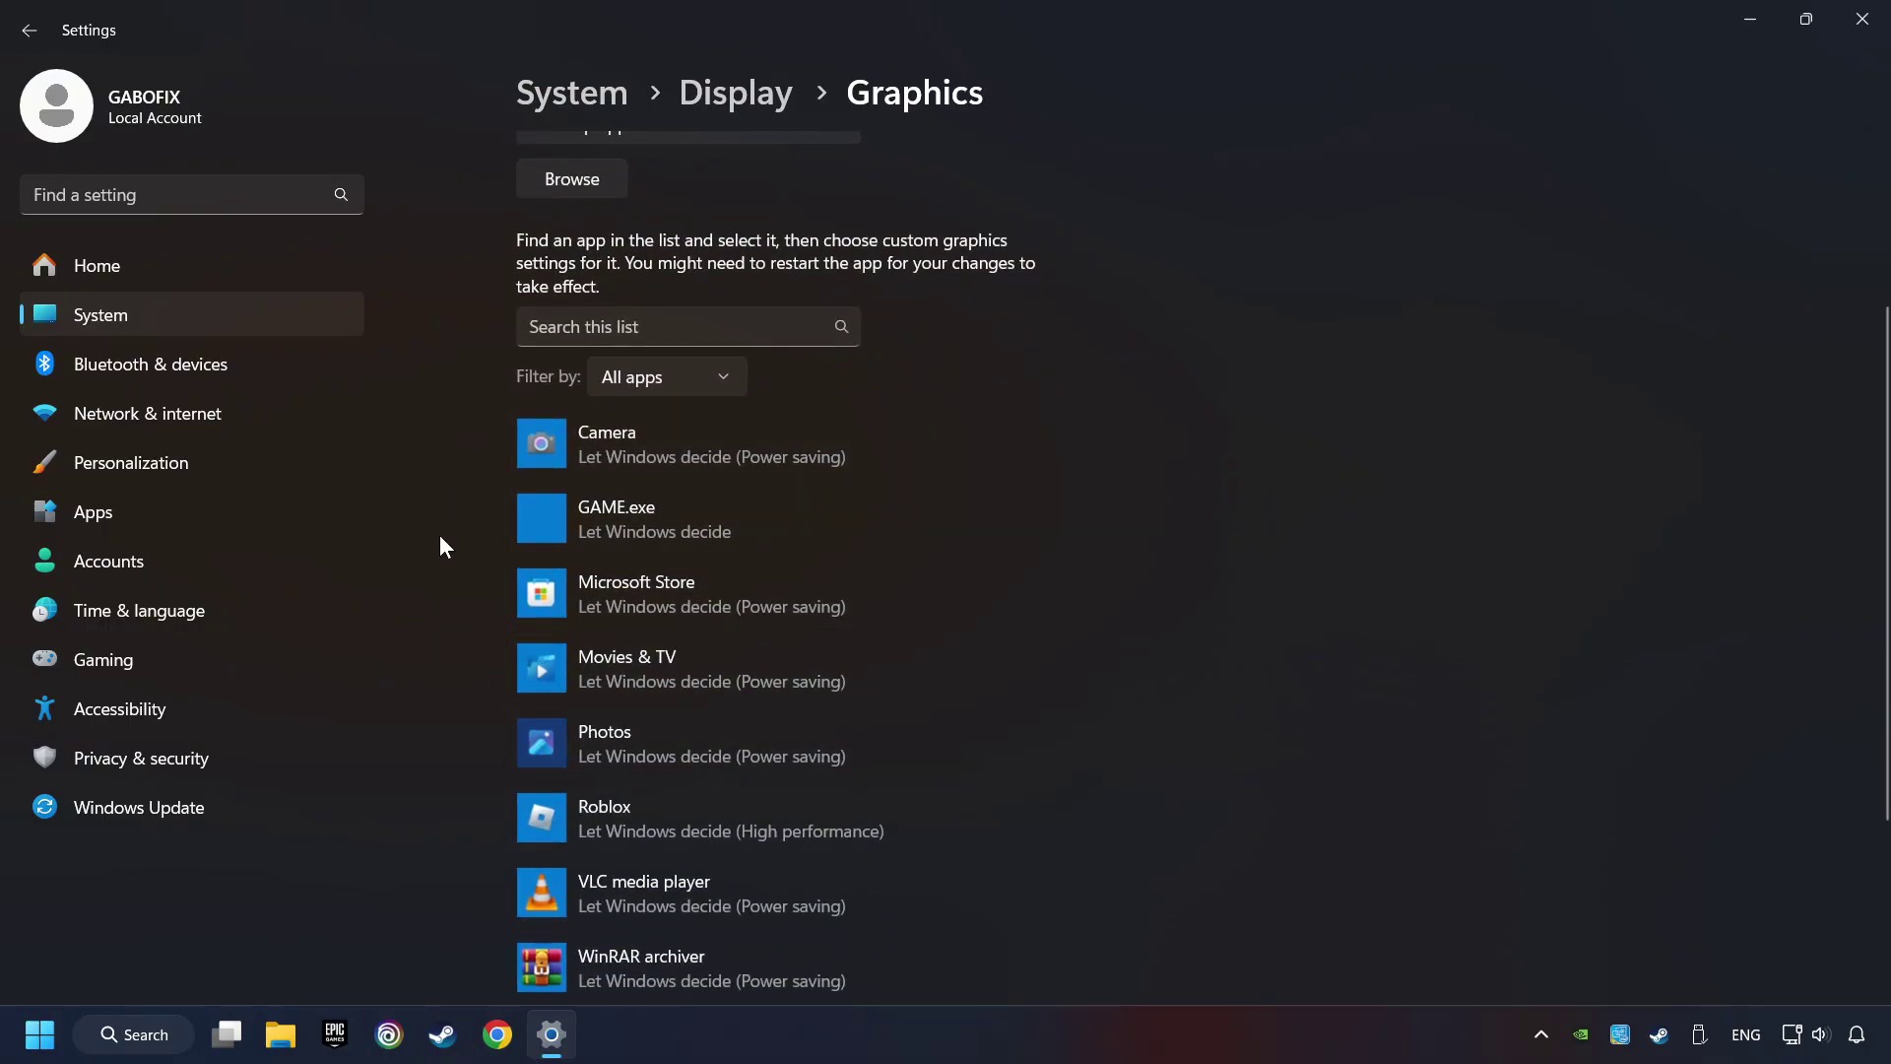
pyautogui.scroll(3, 447, 537)
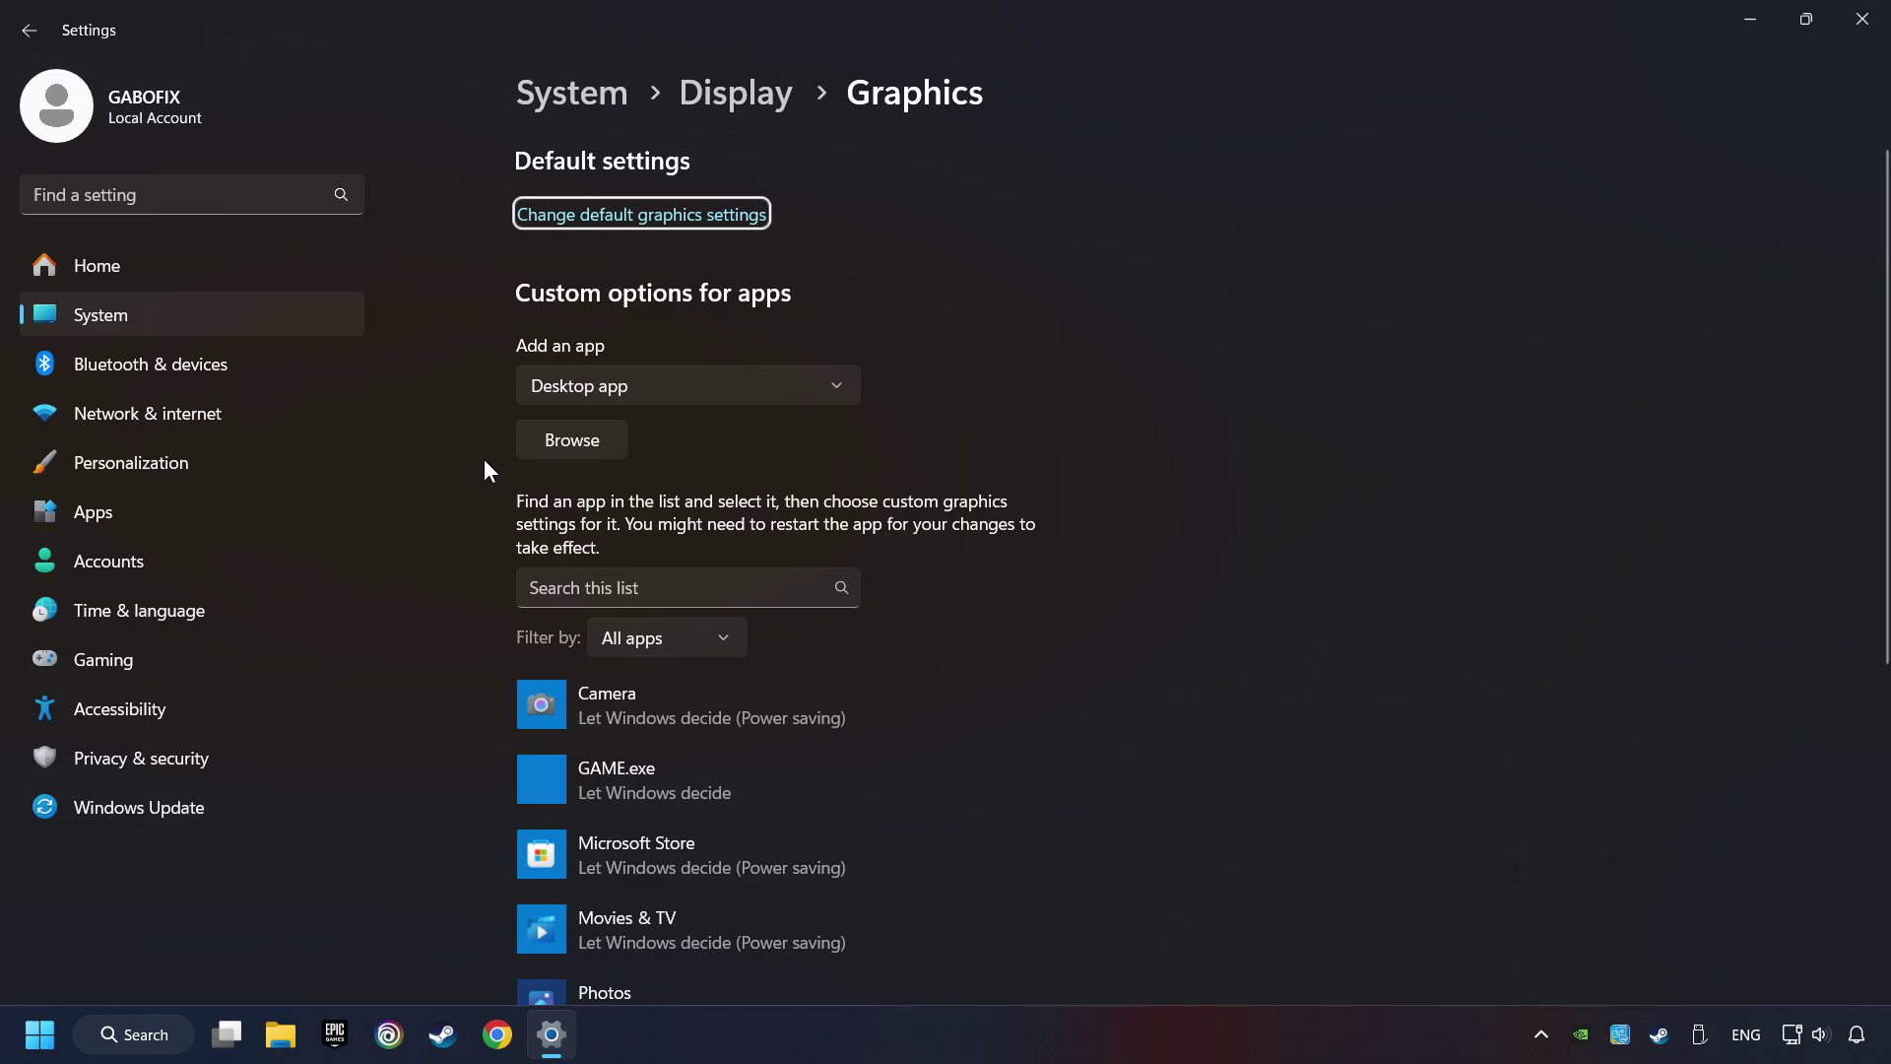
pyautogui.click(593, 445)
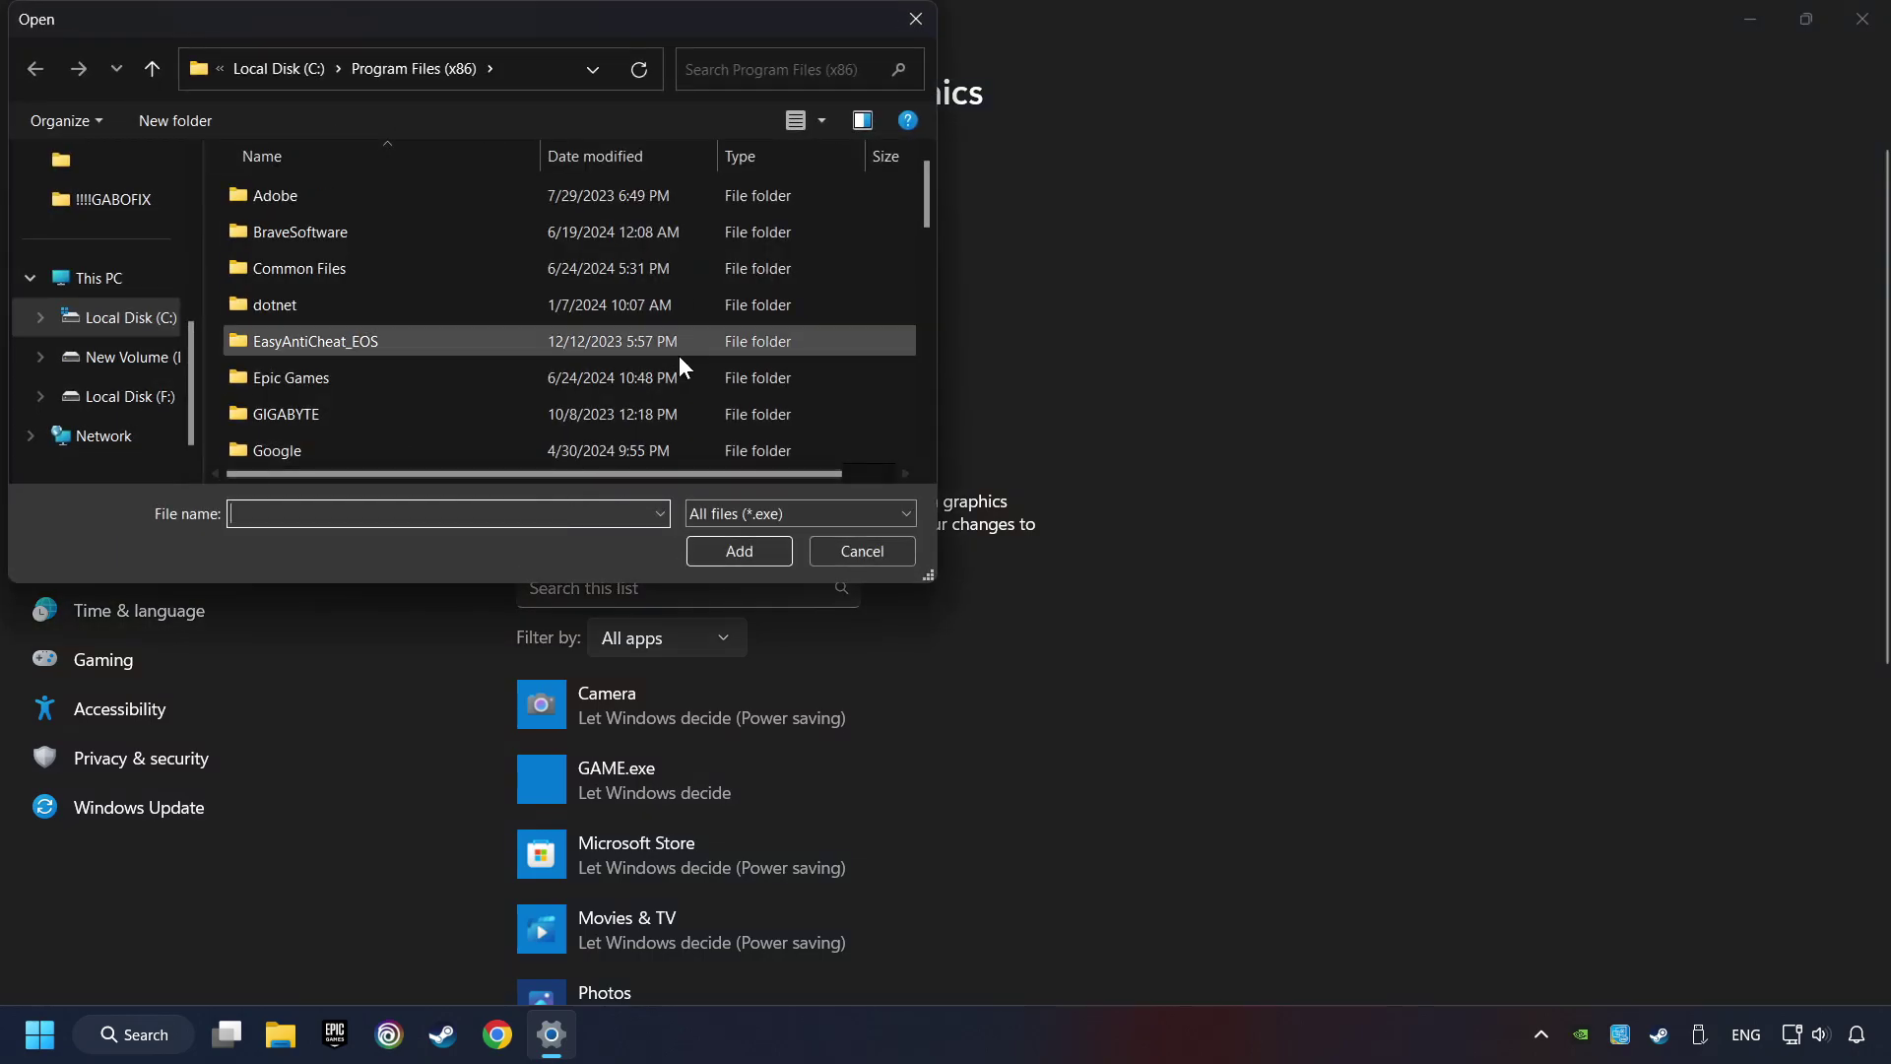
pyautogui.click(914, 24)
pyautogui.scroll(-3, 419, 489)
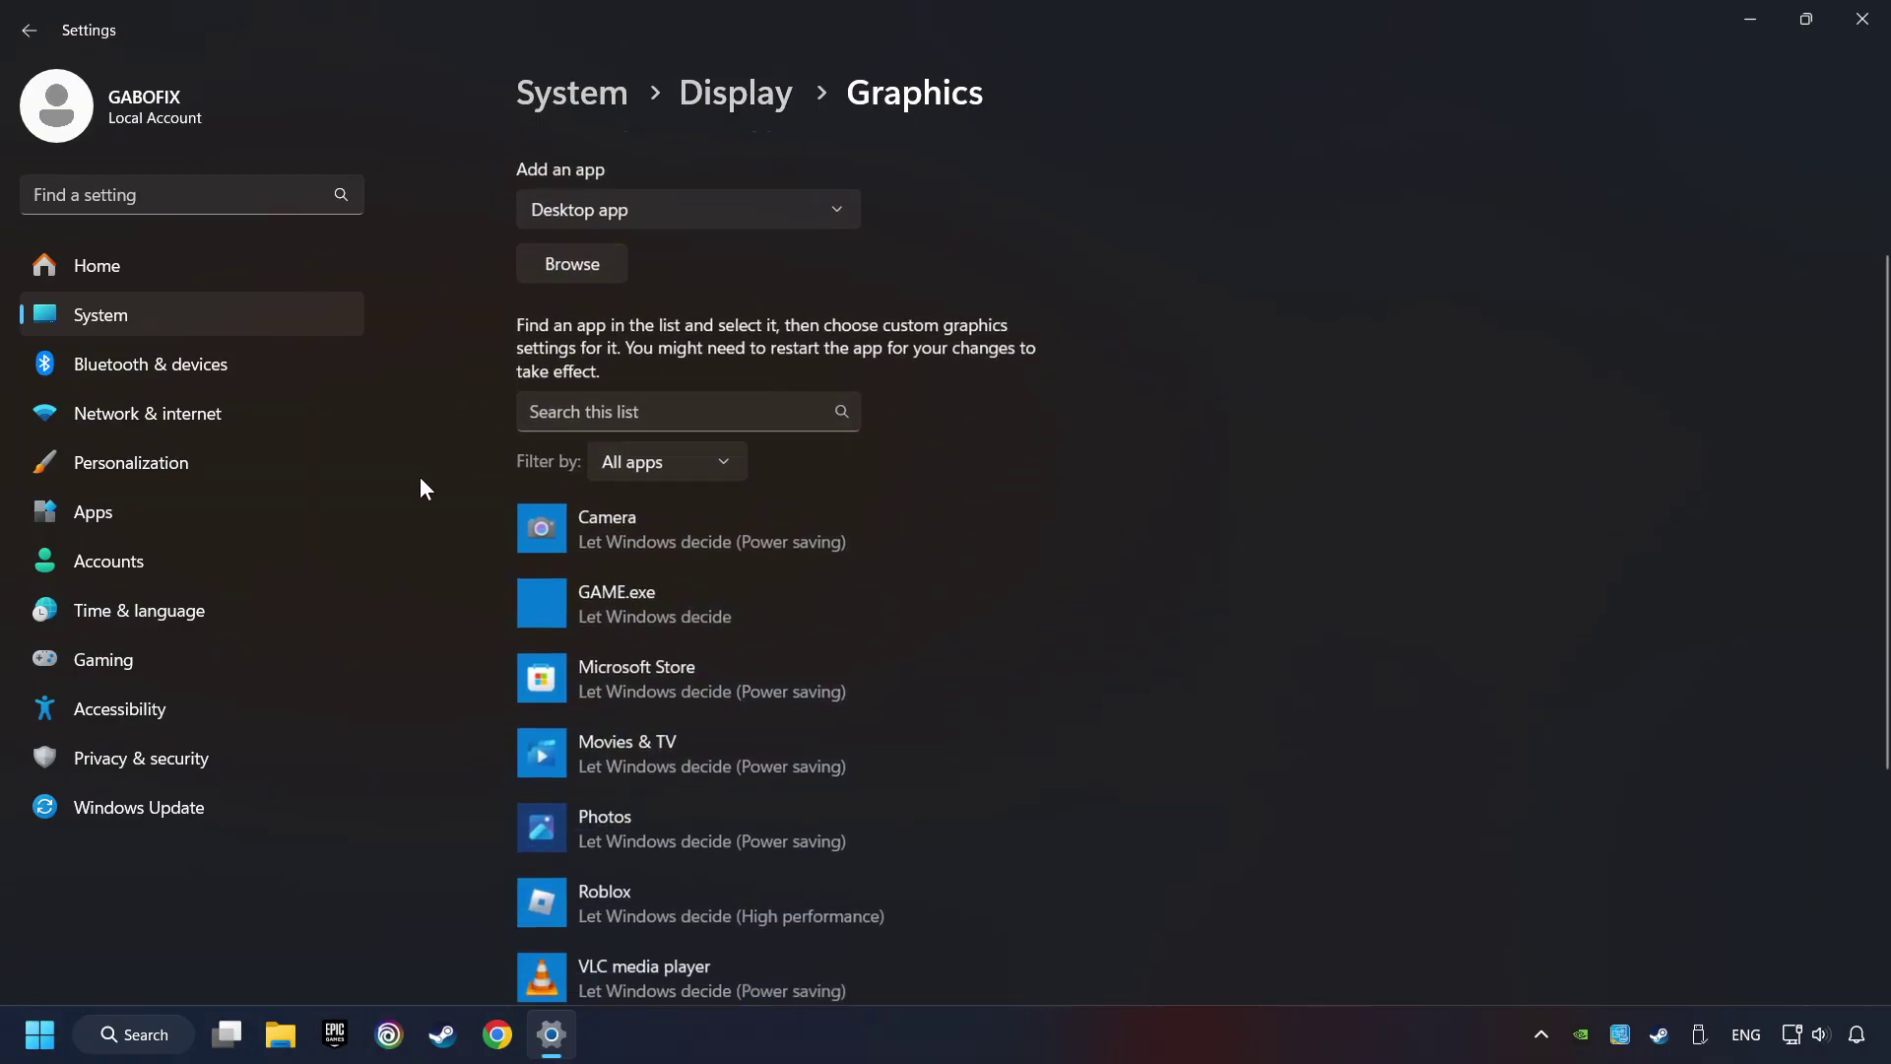
pyautogui.click(616, 520)
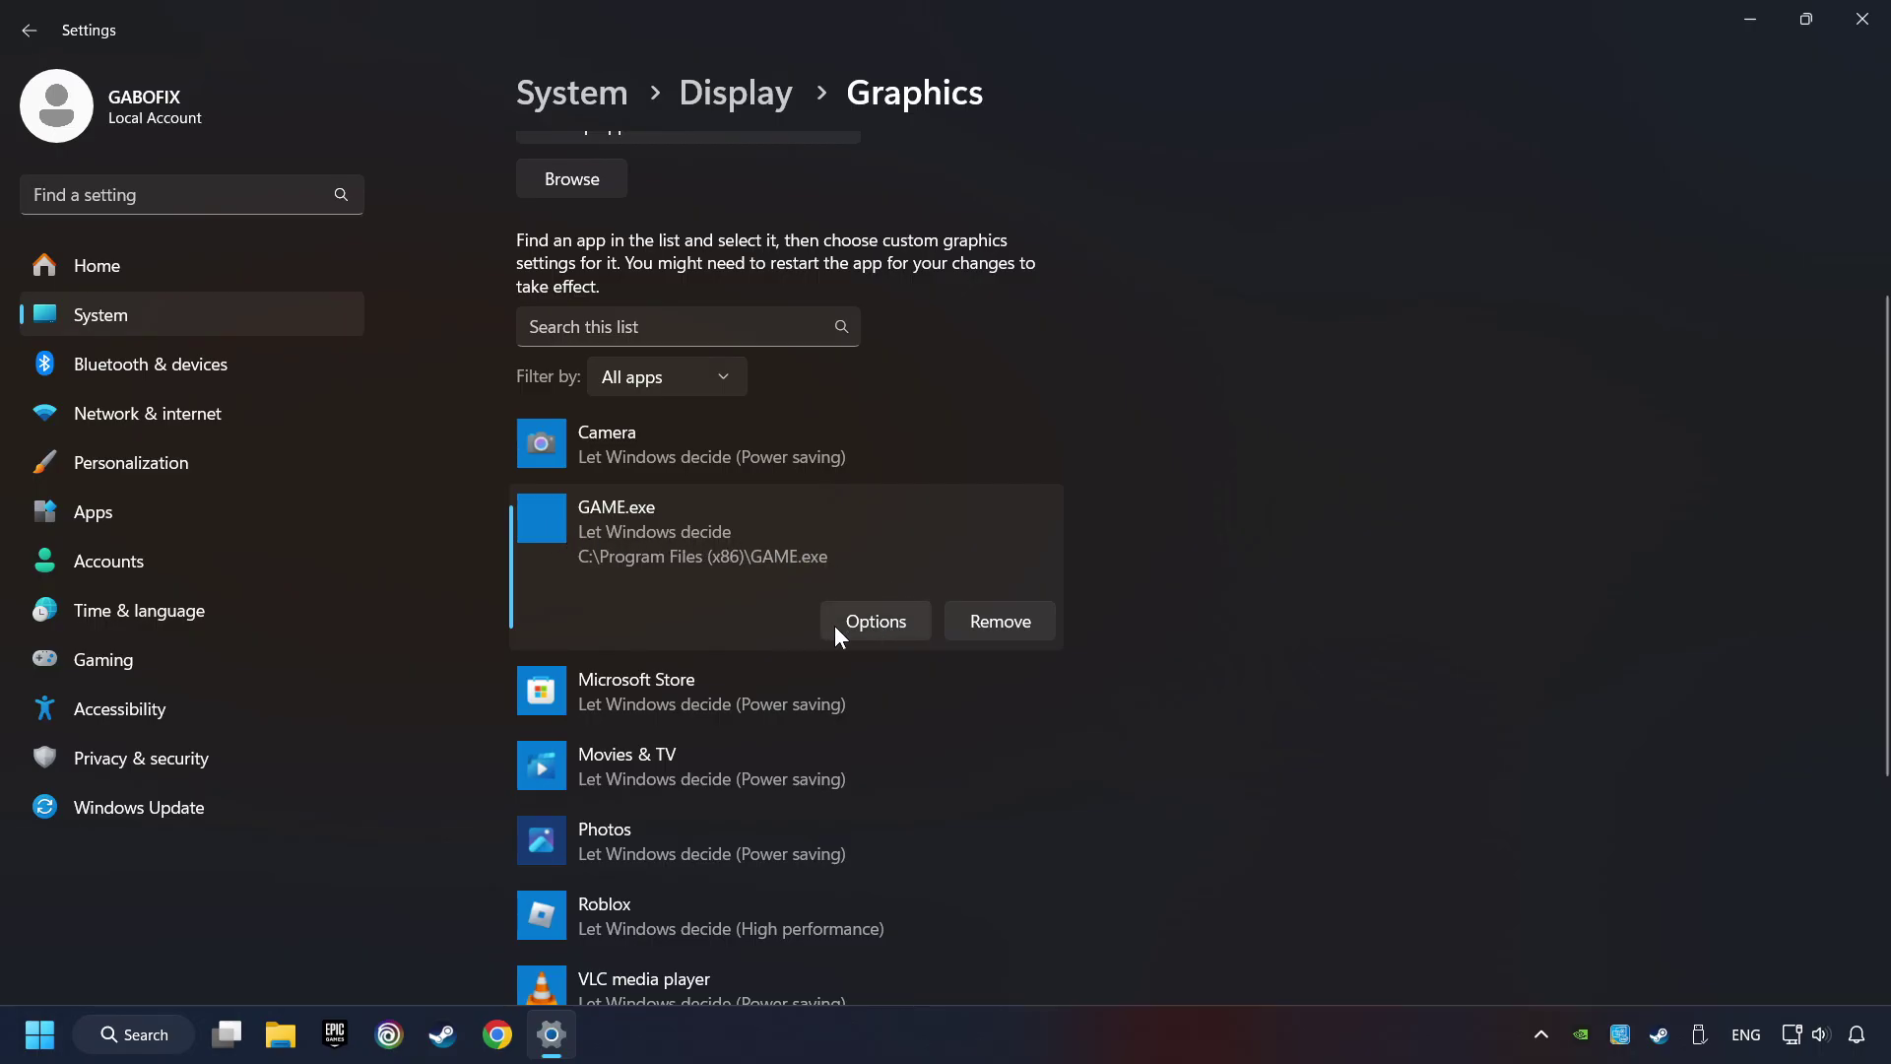
# Save GAME.exe's graphics preference as High performance (NVIDIA GeForce GTX 1050 Ti) and close Settings.
pyautogui.click(875, 621)
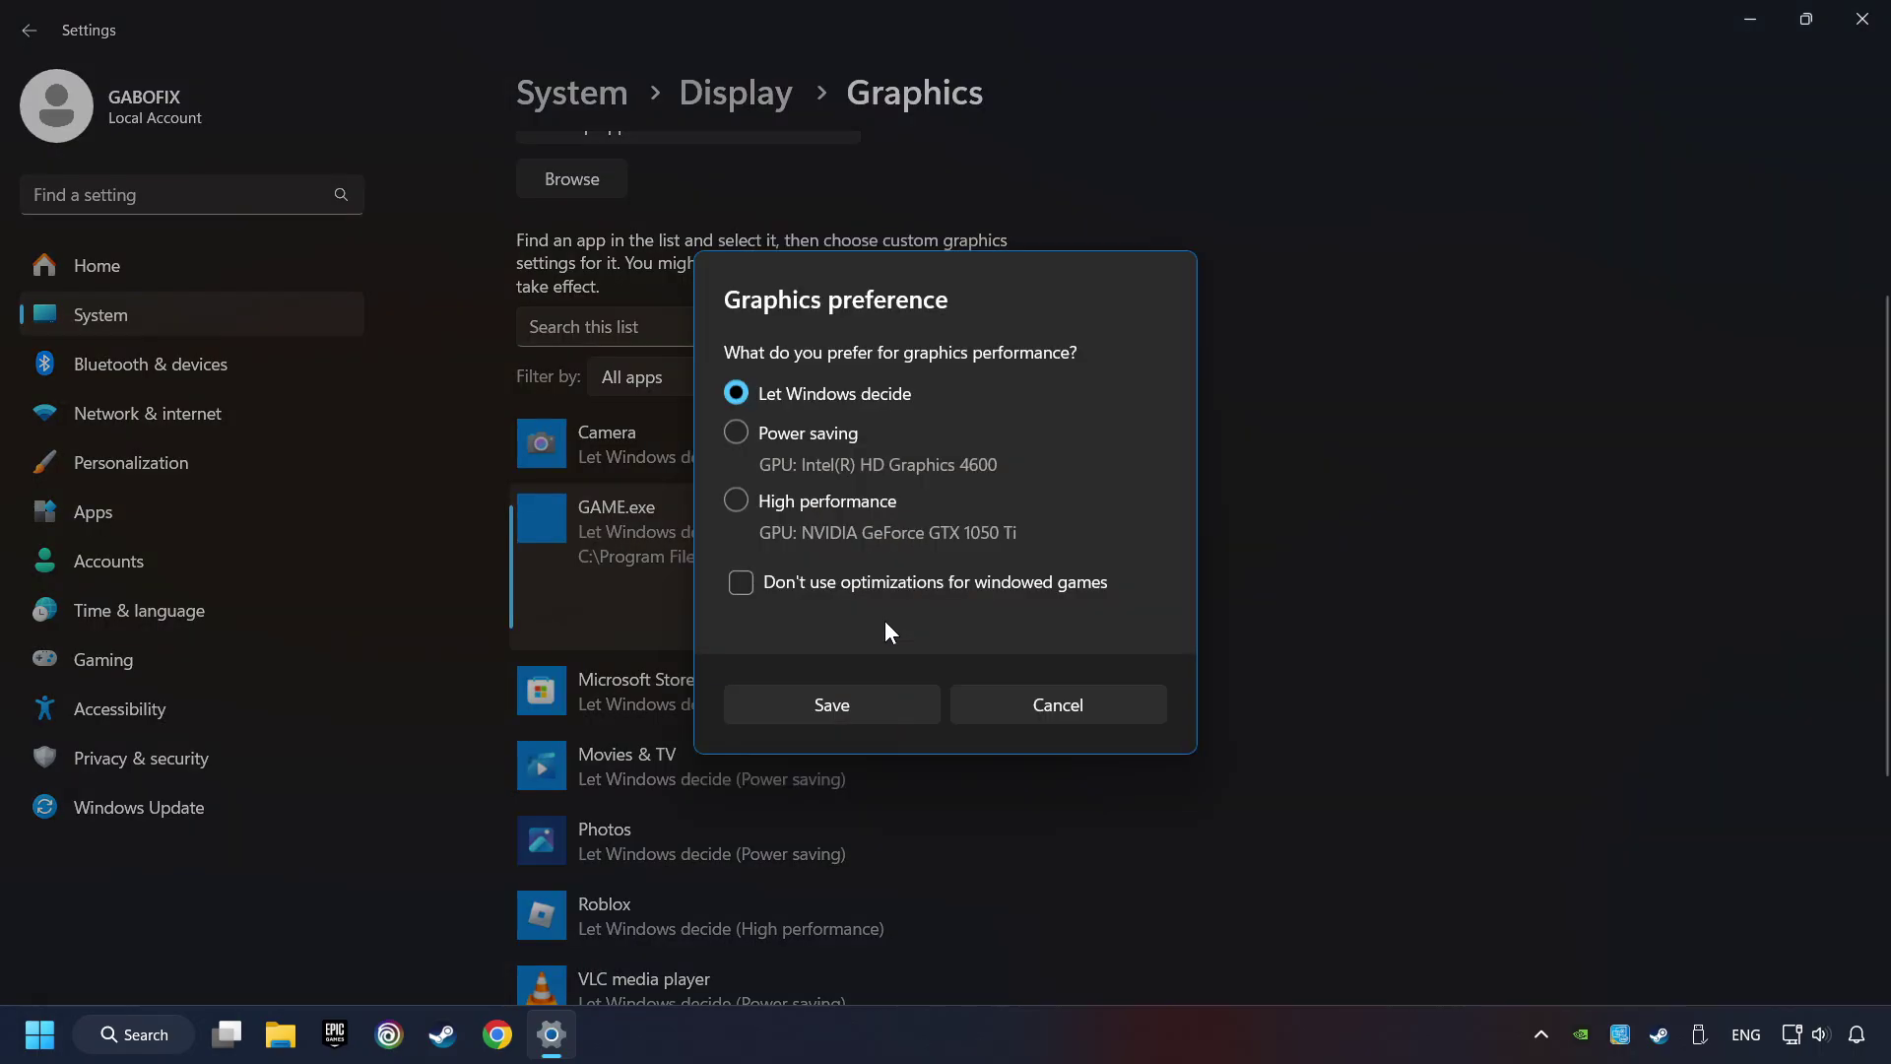
pyautogui.click(735, 501)
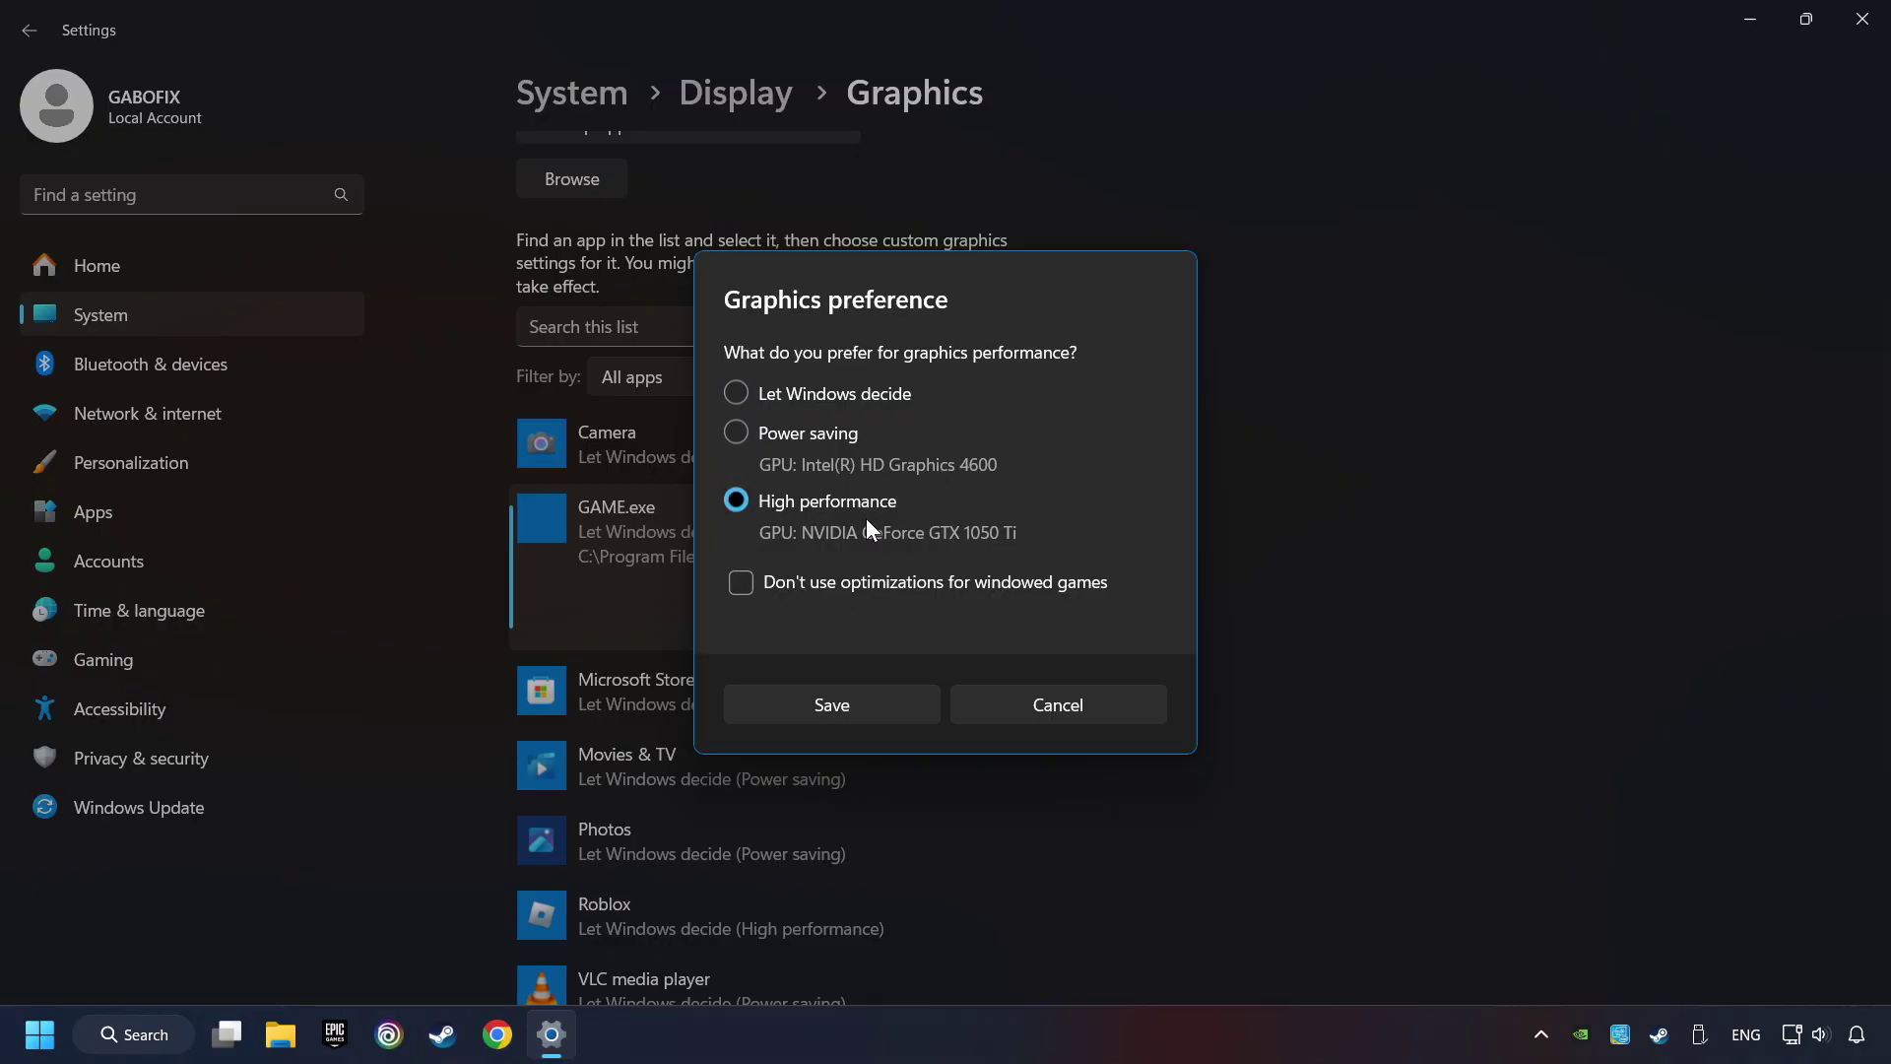
pyautogui.click(849, 701)
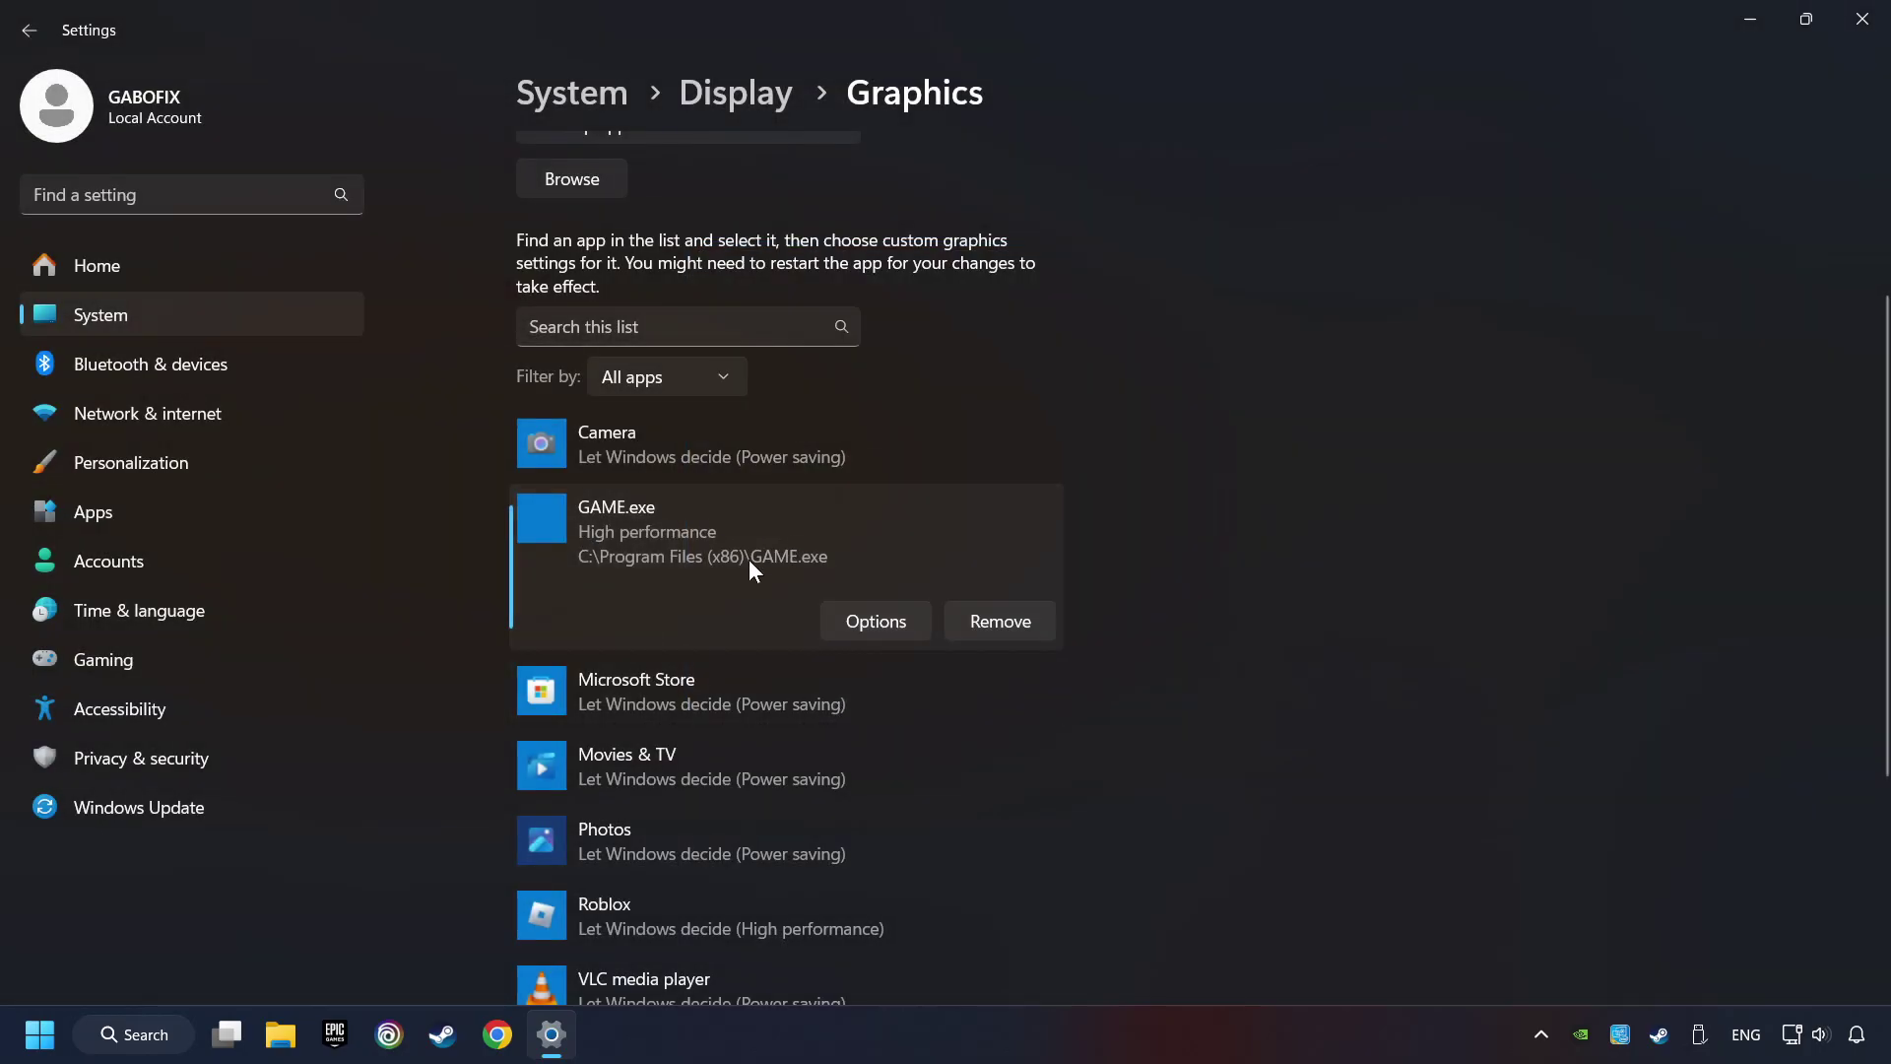
pyautogui.click(1862, 24)
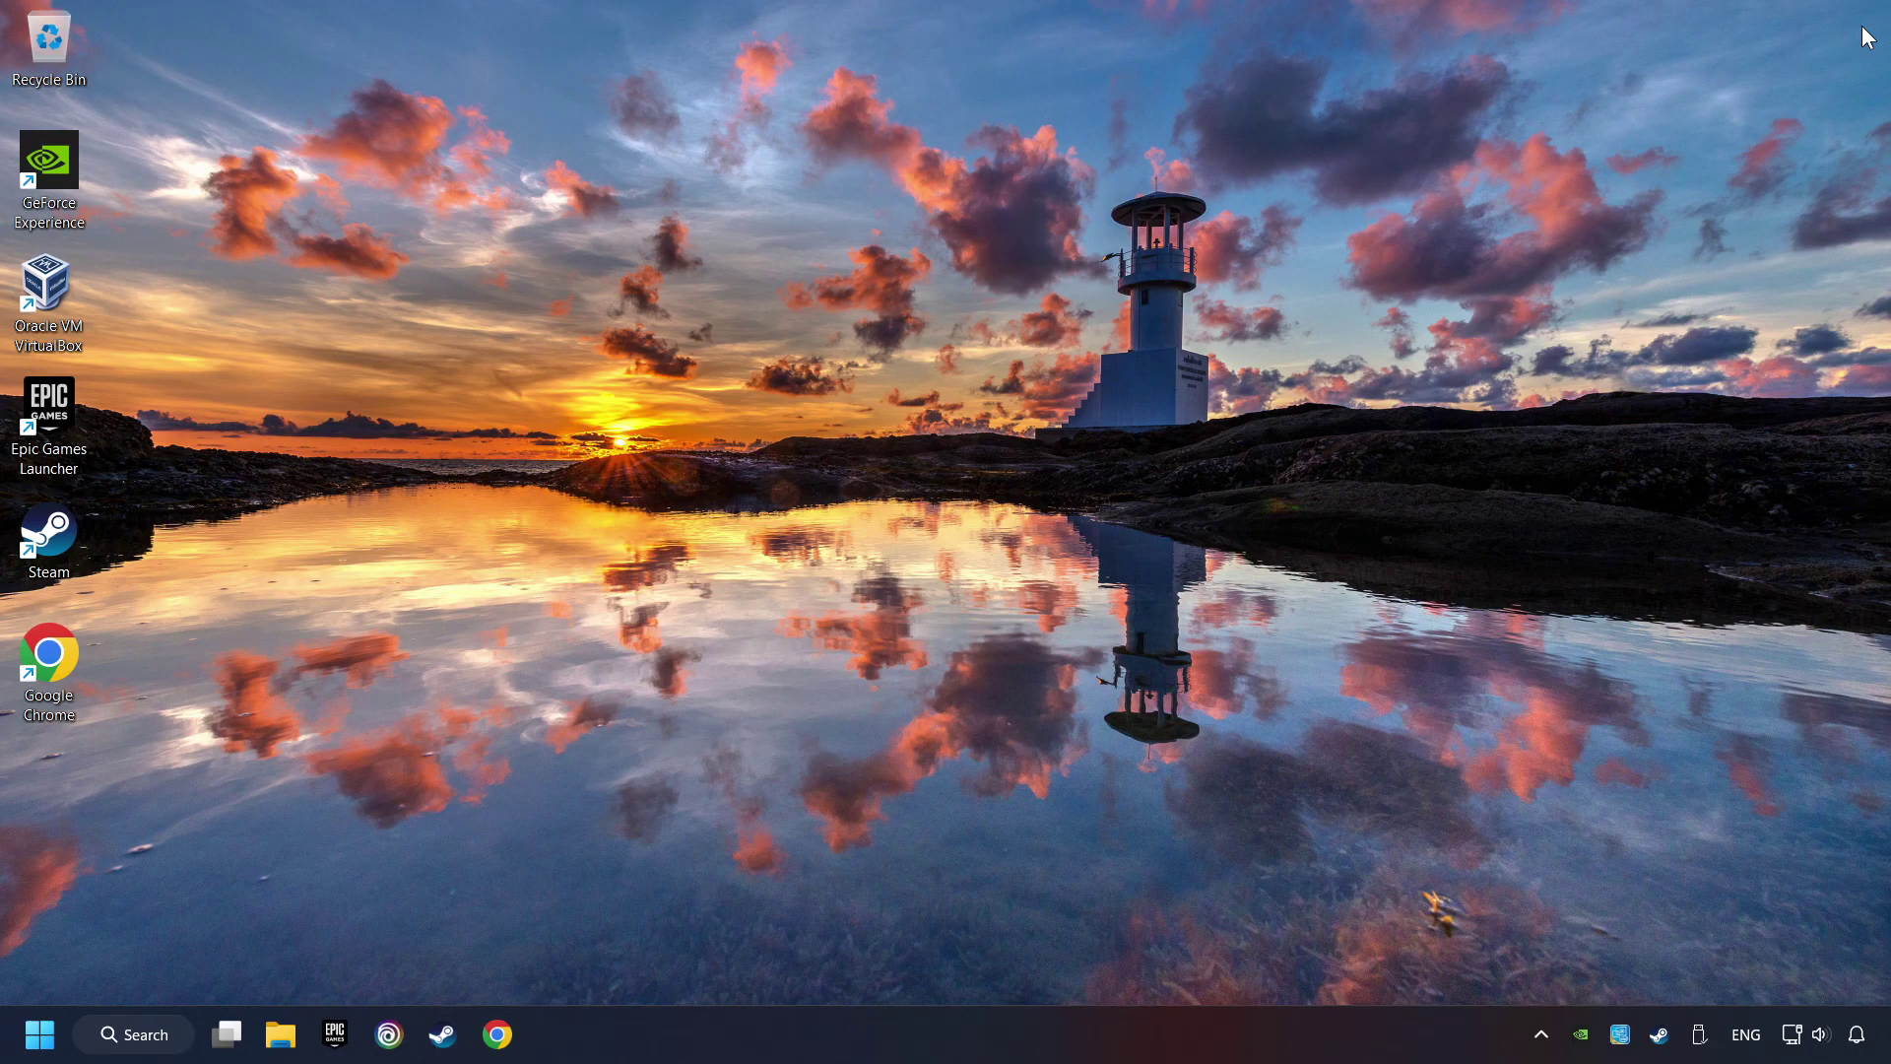
# Run Verify integrity of game files from GAME's Steam Properties, Installed Files section.
pyautogui.click(443, 1039)
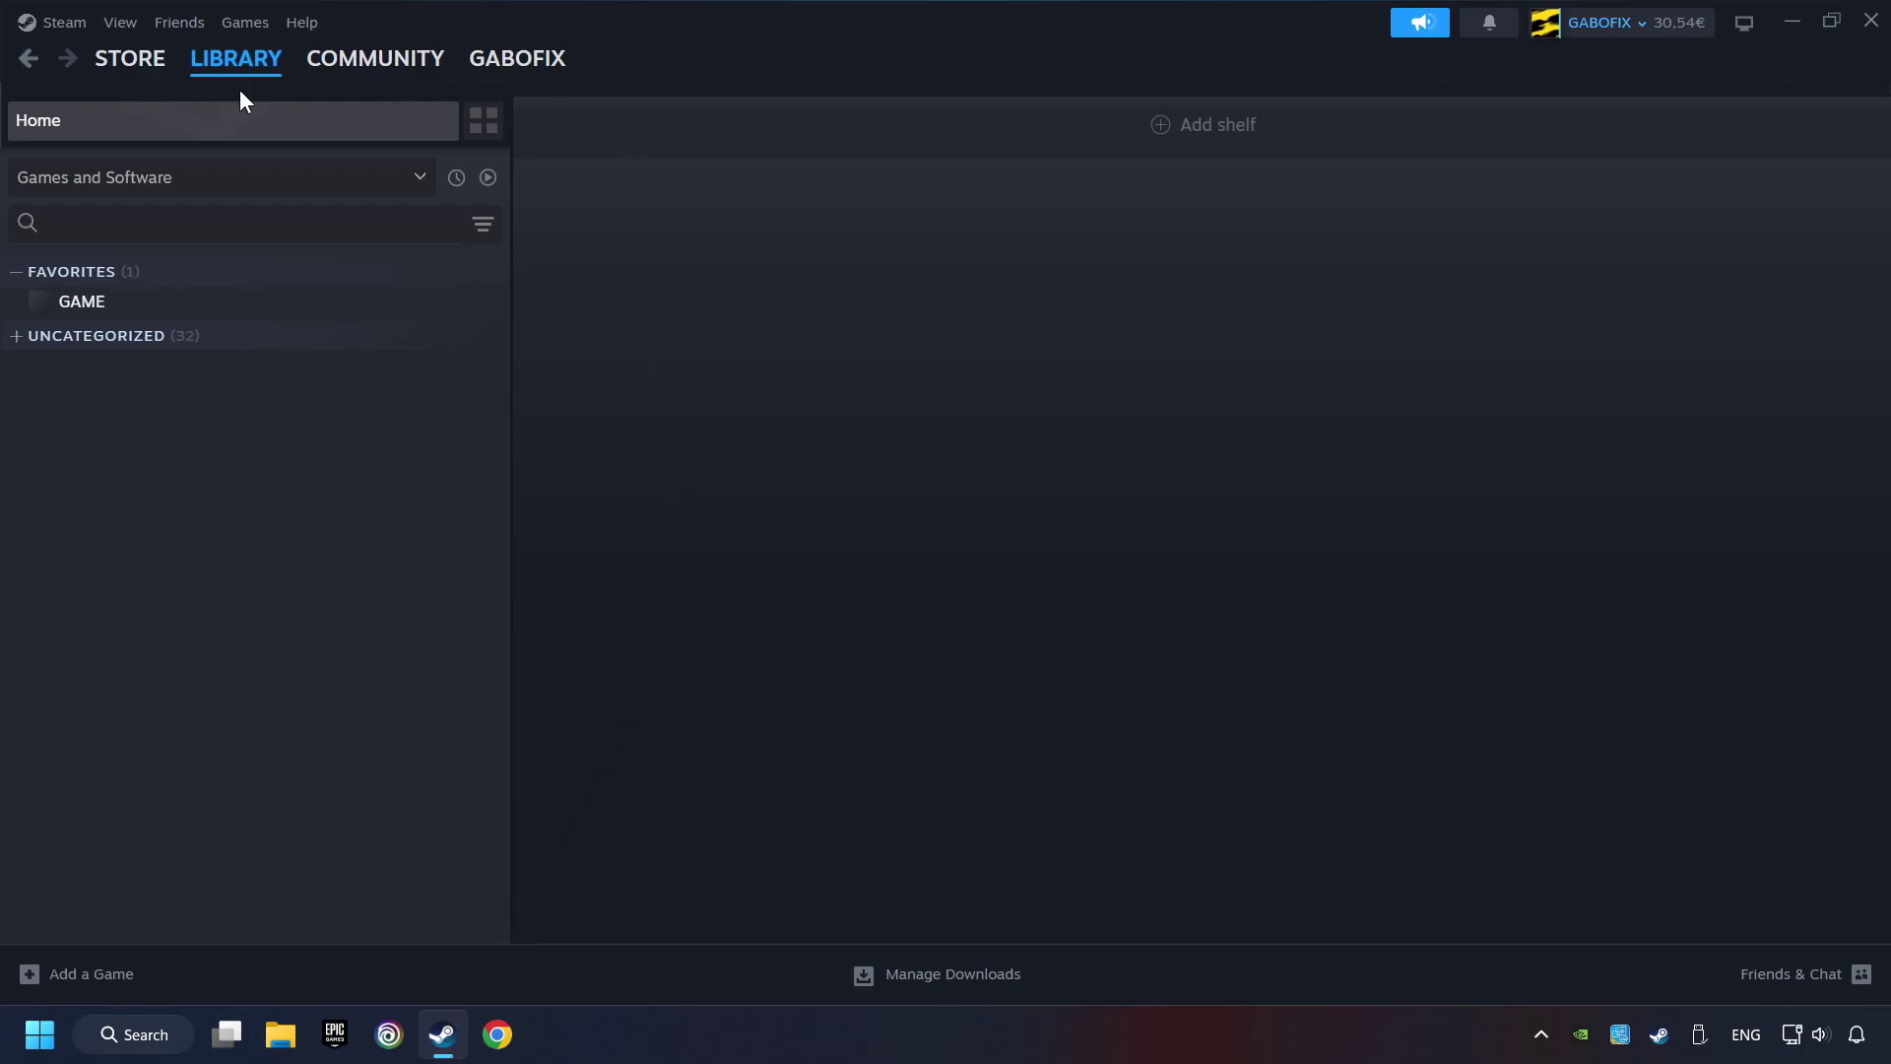
pyautogui.rightClick(414, 307)
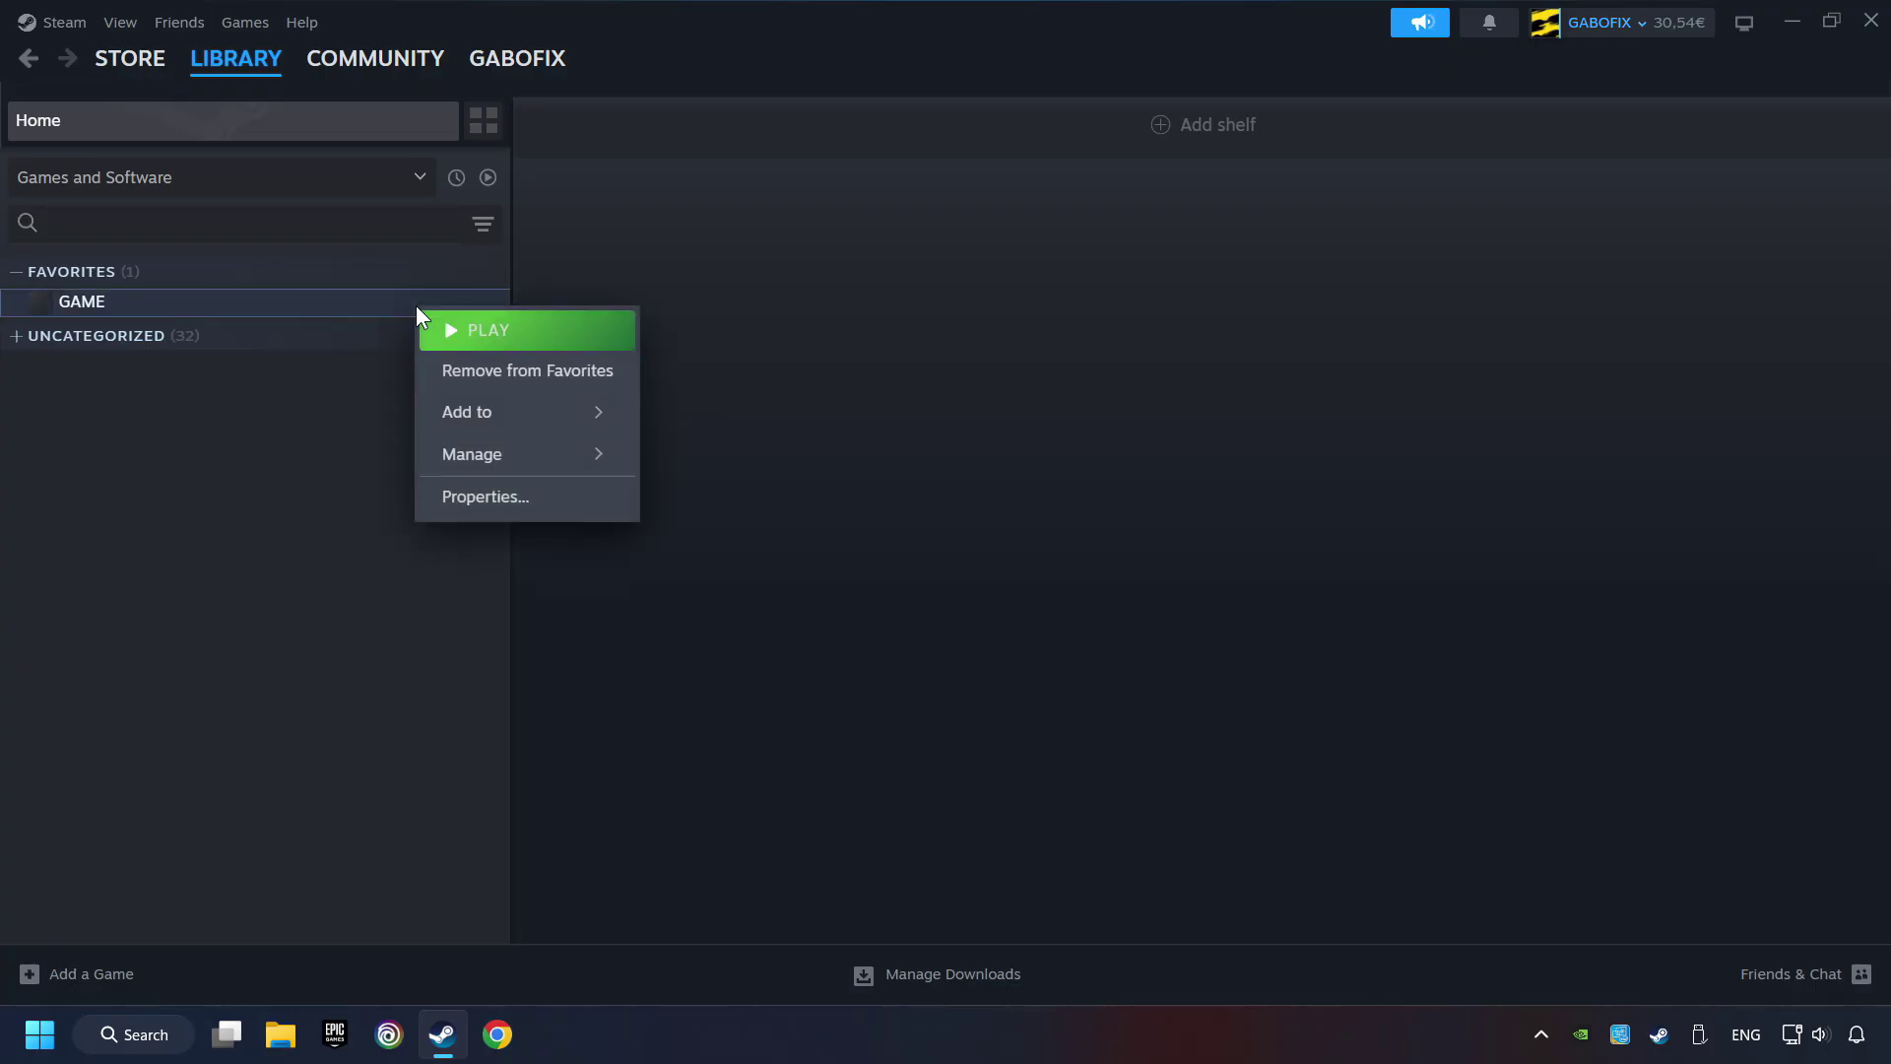
pyautogui.click(582, 506)
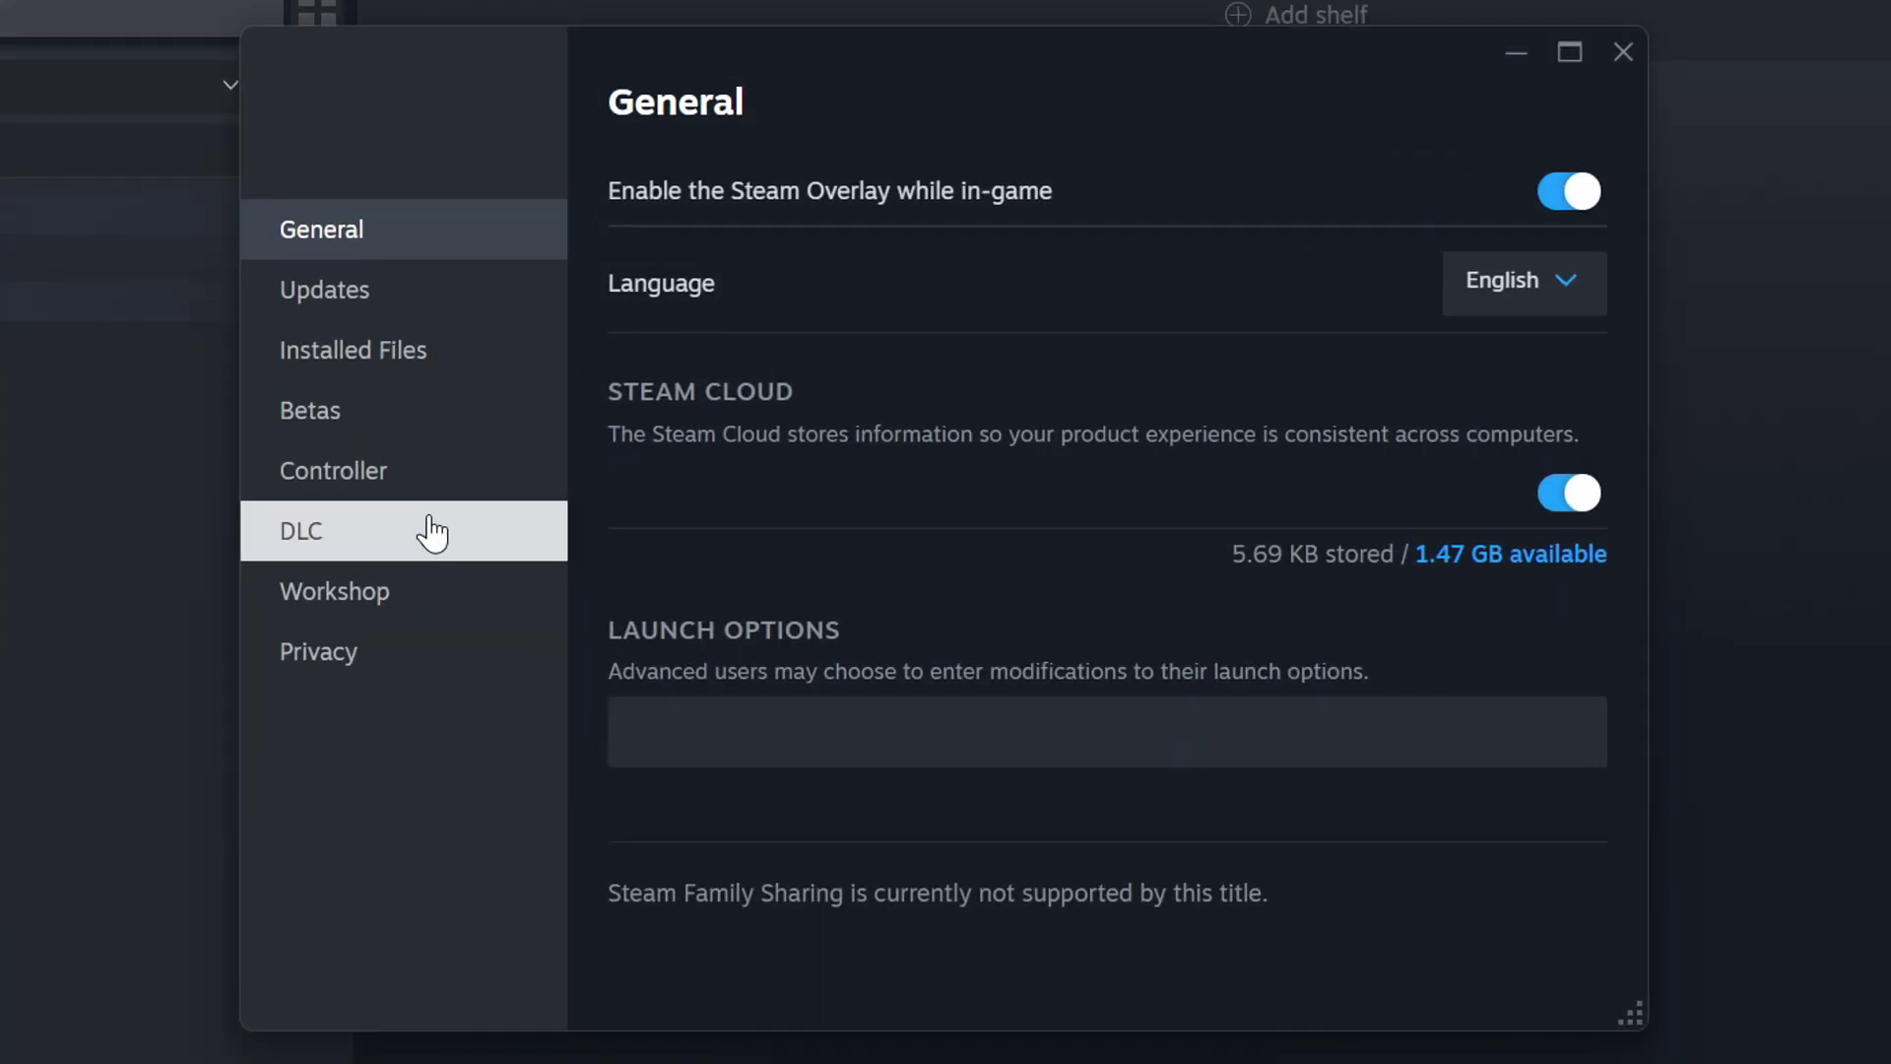
pyautogui.click(438, 369)
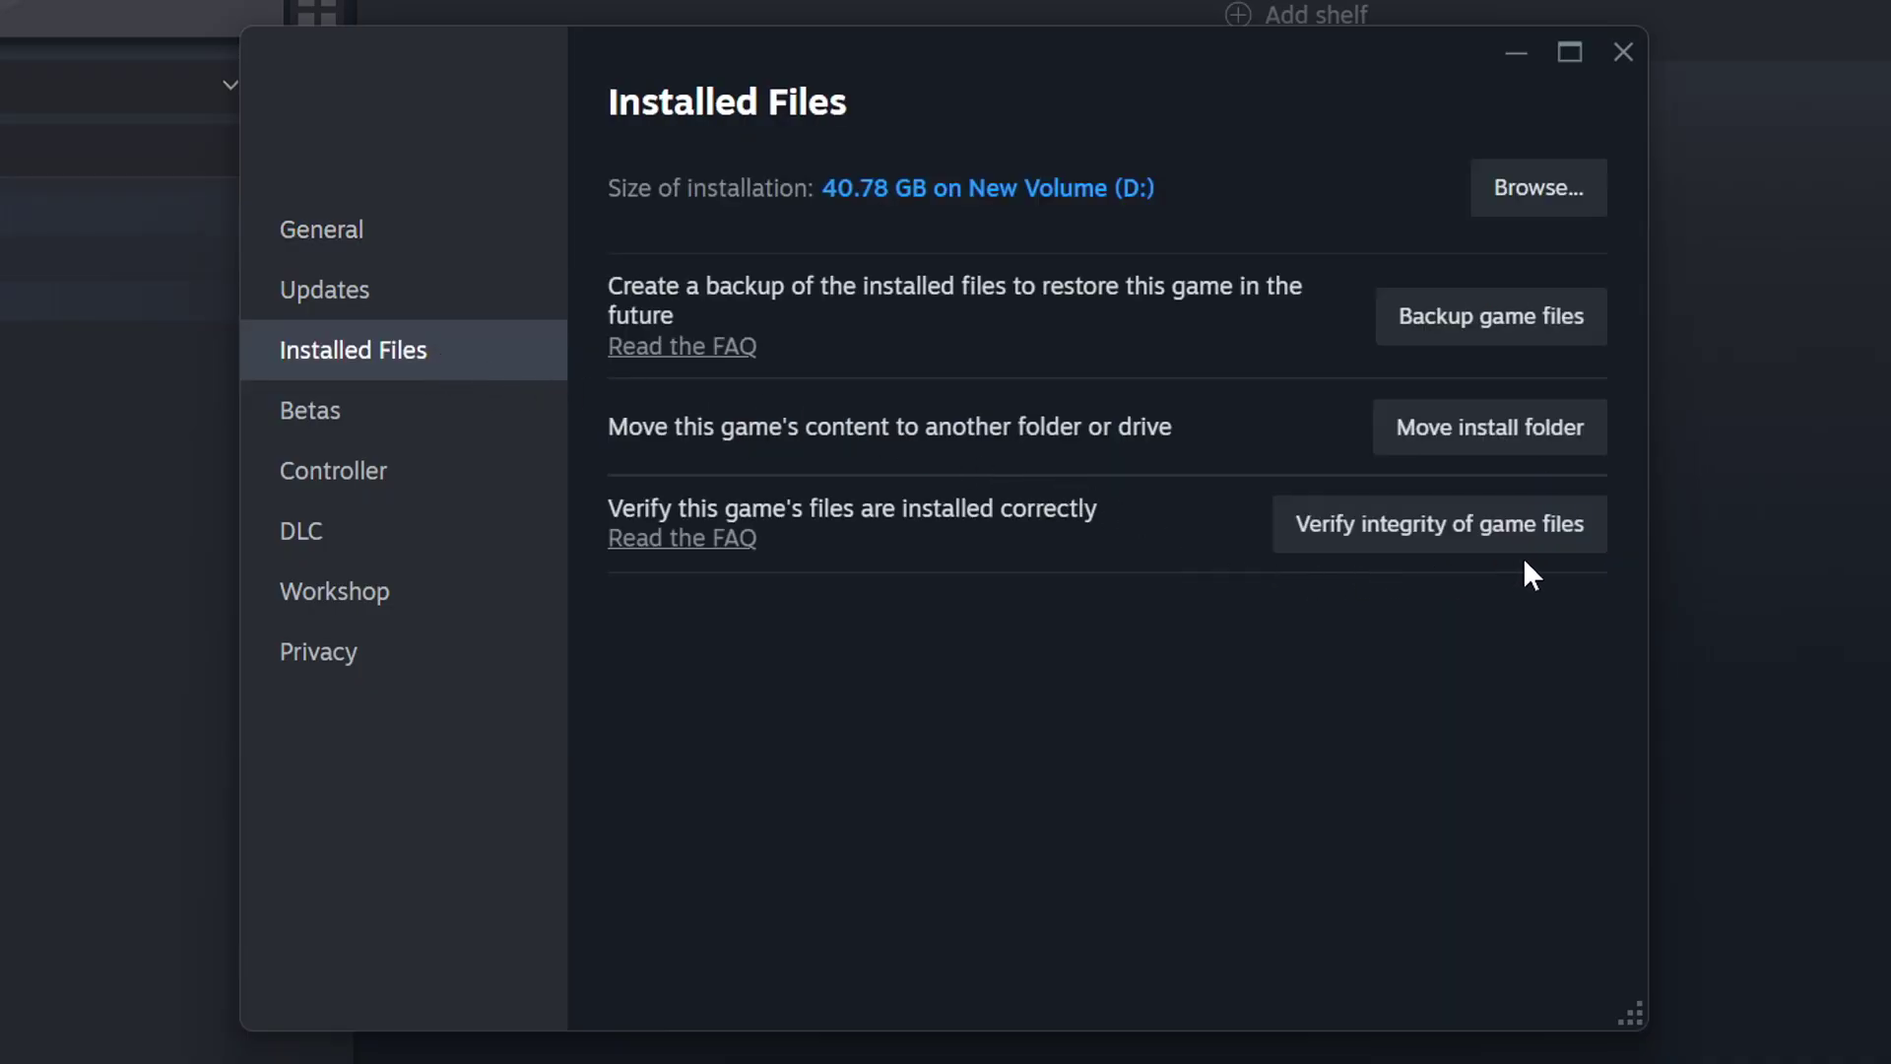
pyautogui.click(1465, 552)
# Open the Properties of the GAME shortcut in its install folder.
pyautogui.click(1557, 209)
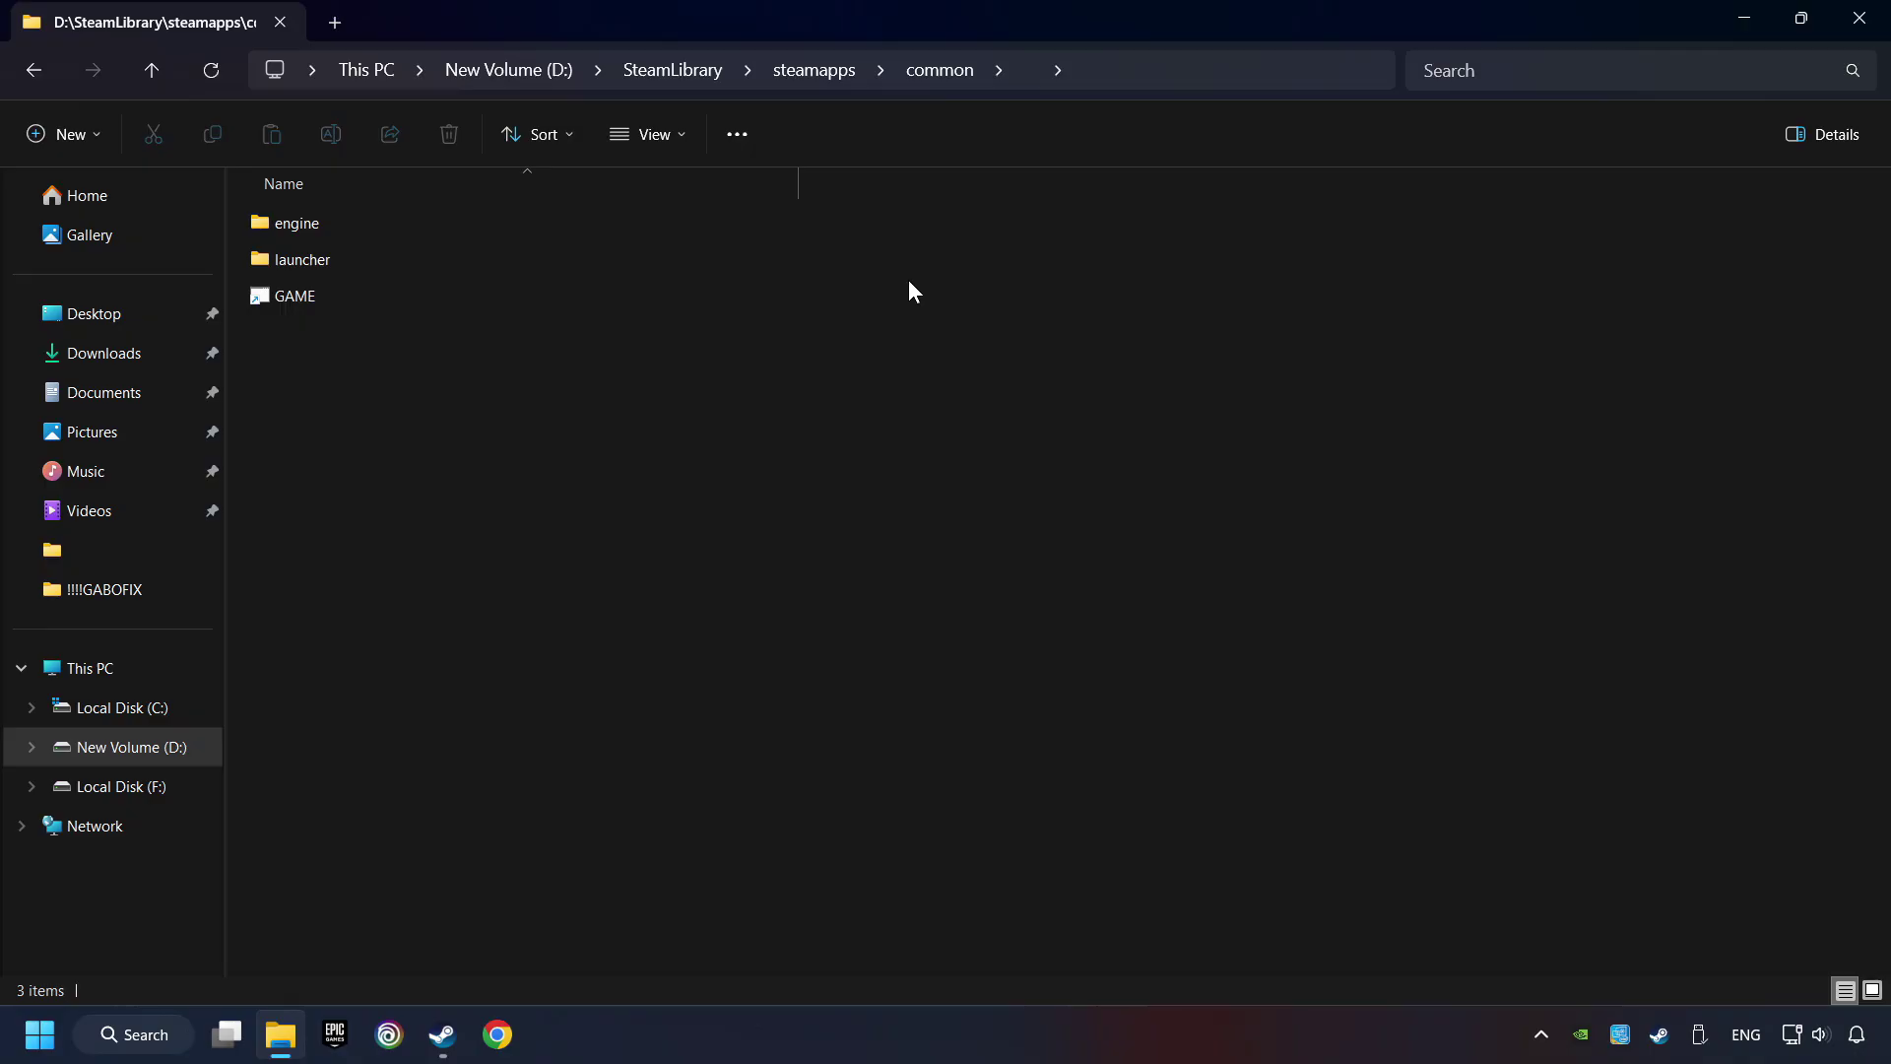
pyautogui.click(589, 295)
pyautogui.rightClick(601, 294)
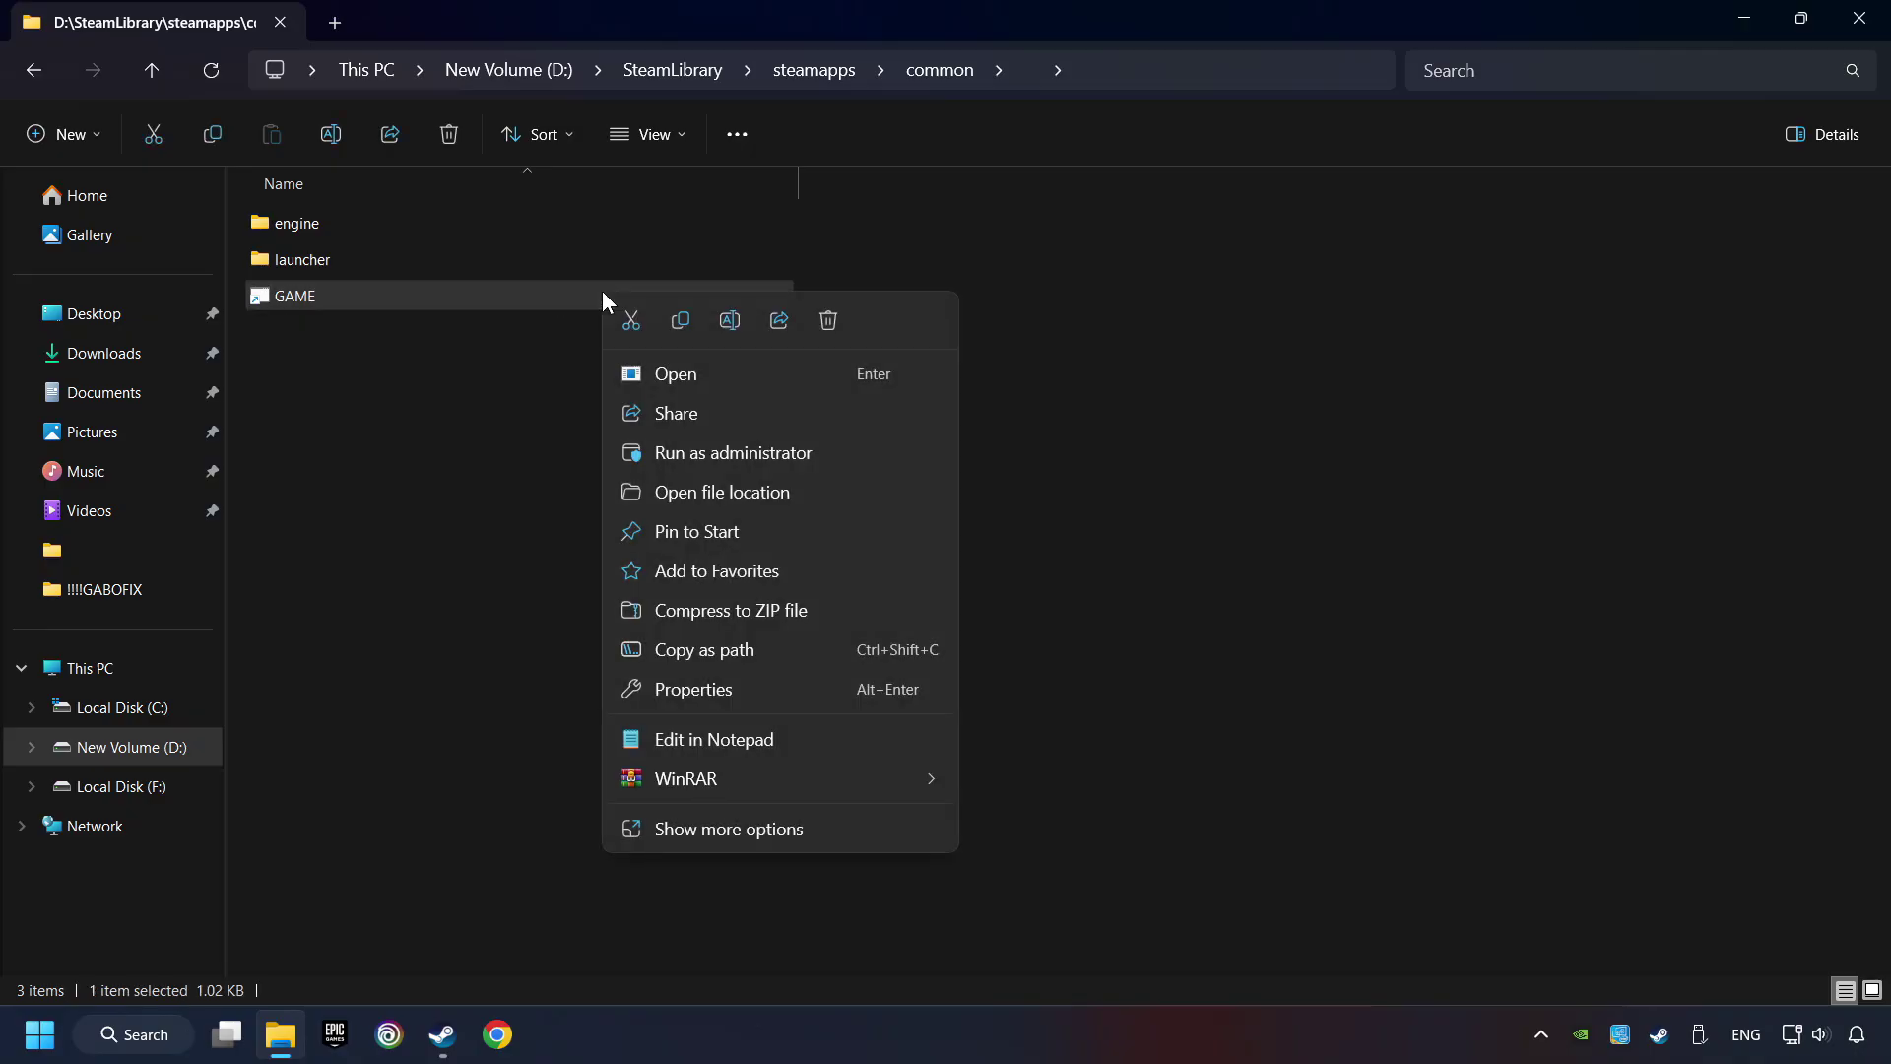
pyautogui.click(637, 690)
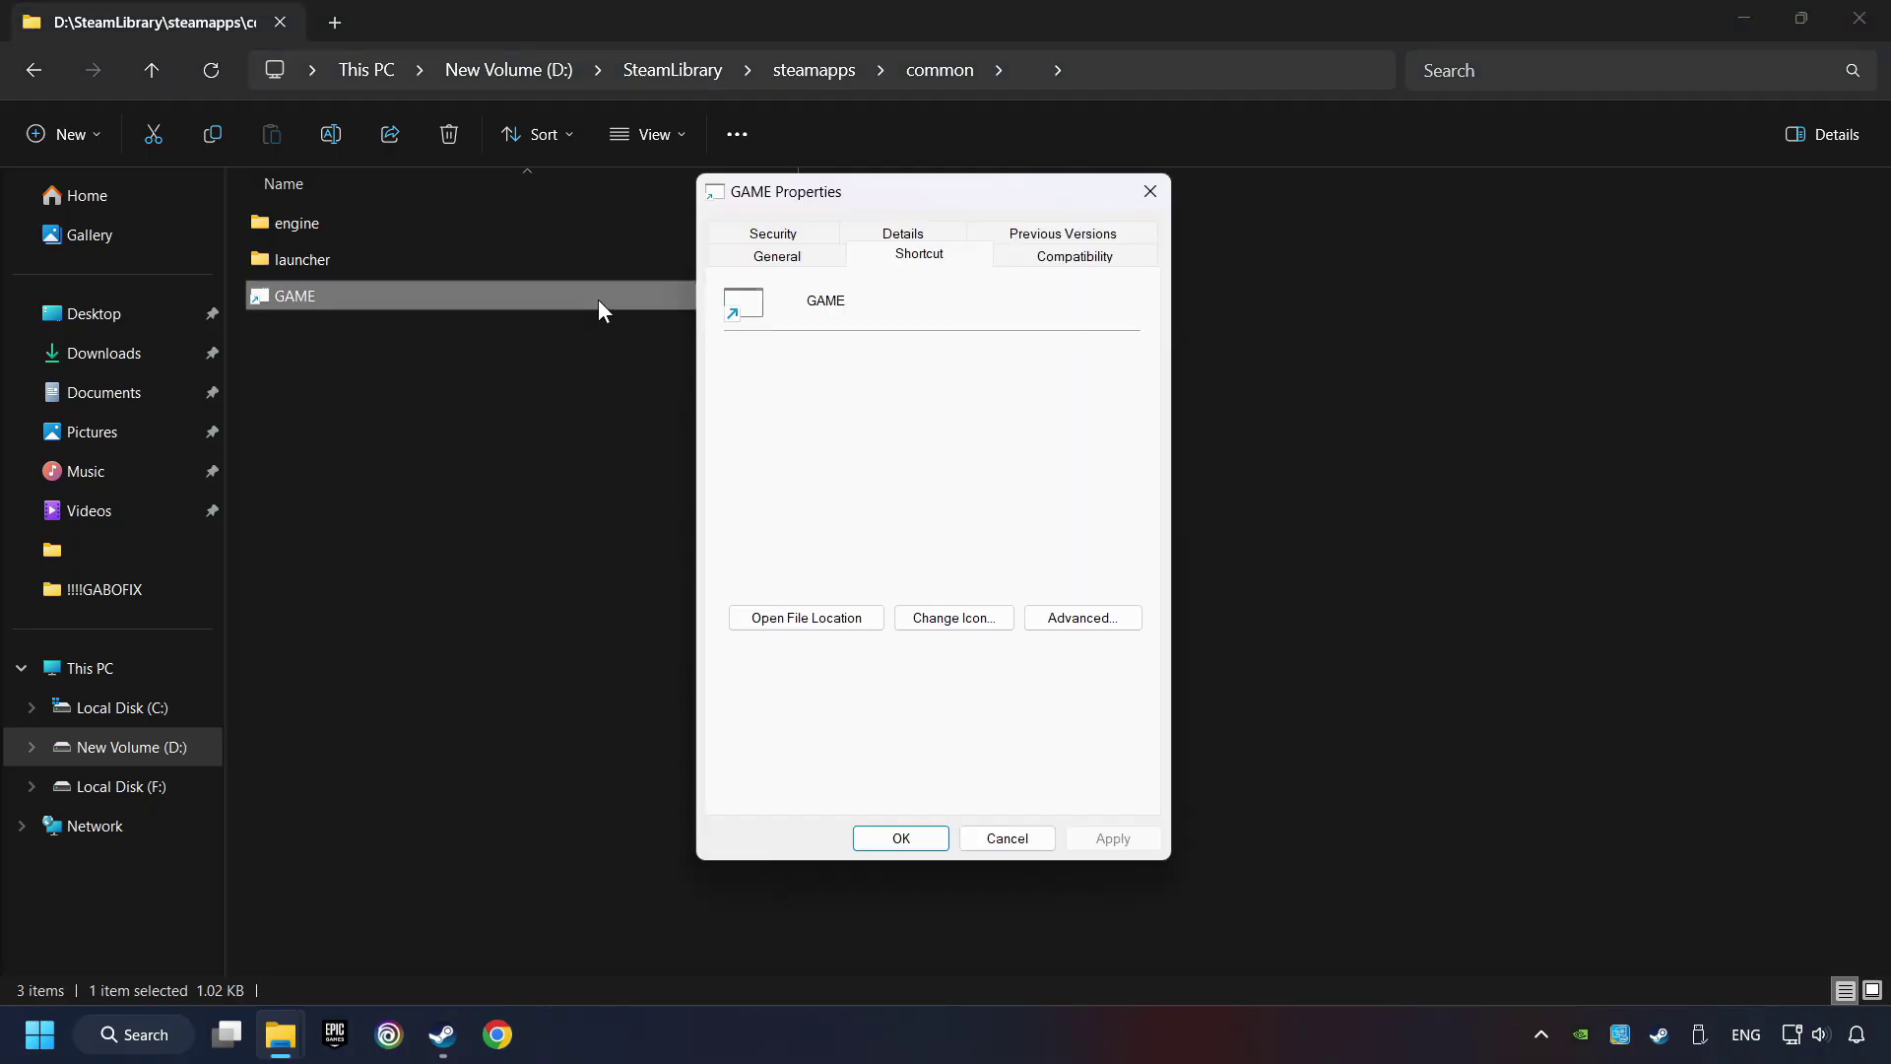
# Set Windows 8 compatibility, disable fullscreen optimizations and run as administrator, then apply.
pyautogui.click(1120, 264)
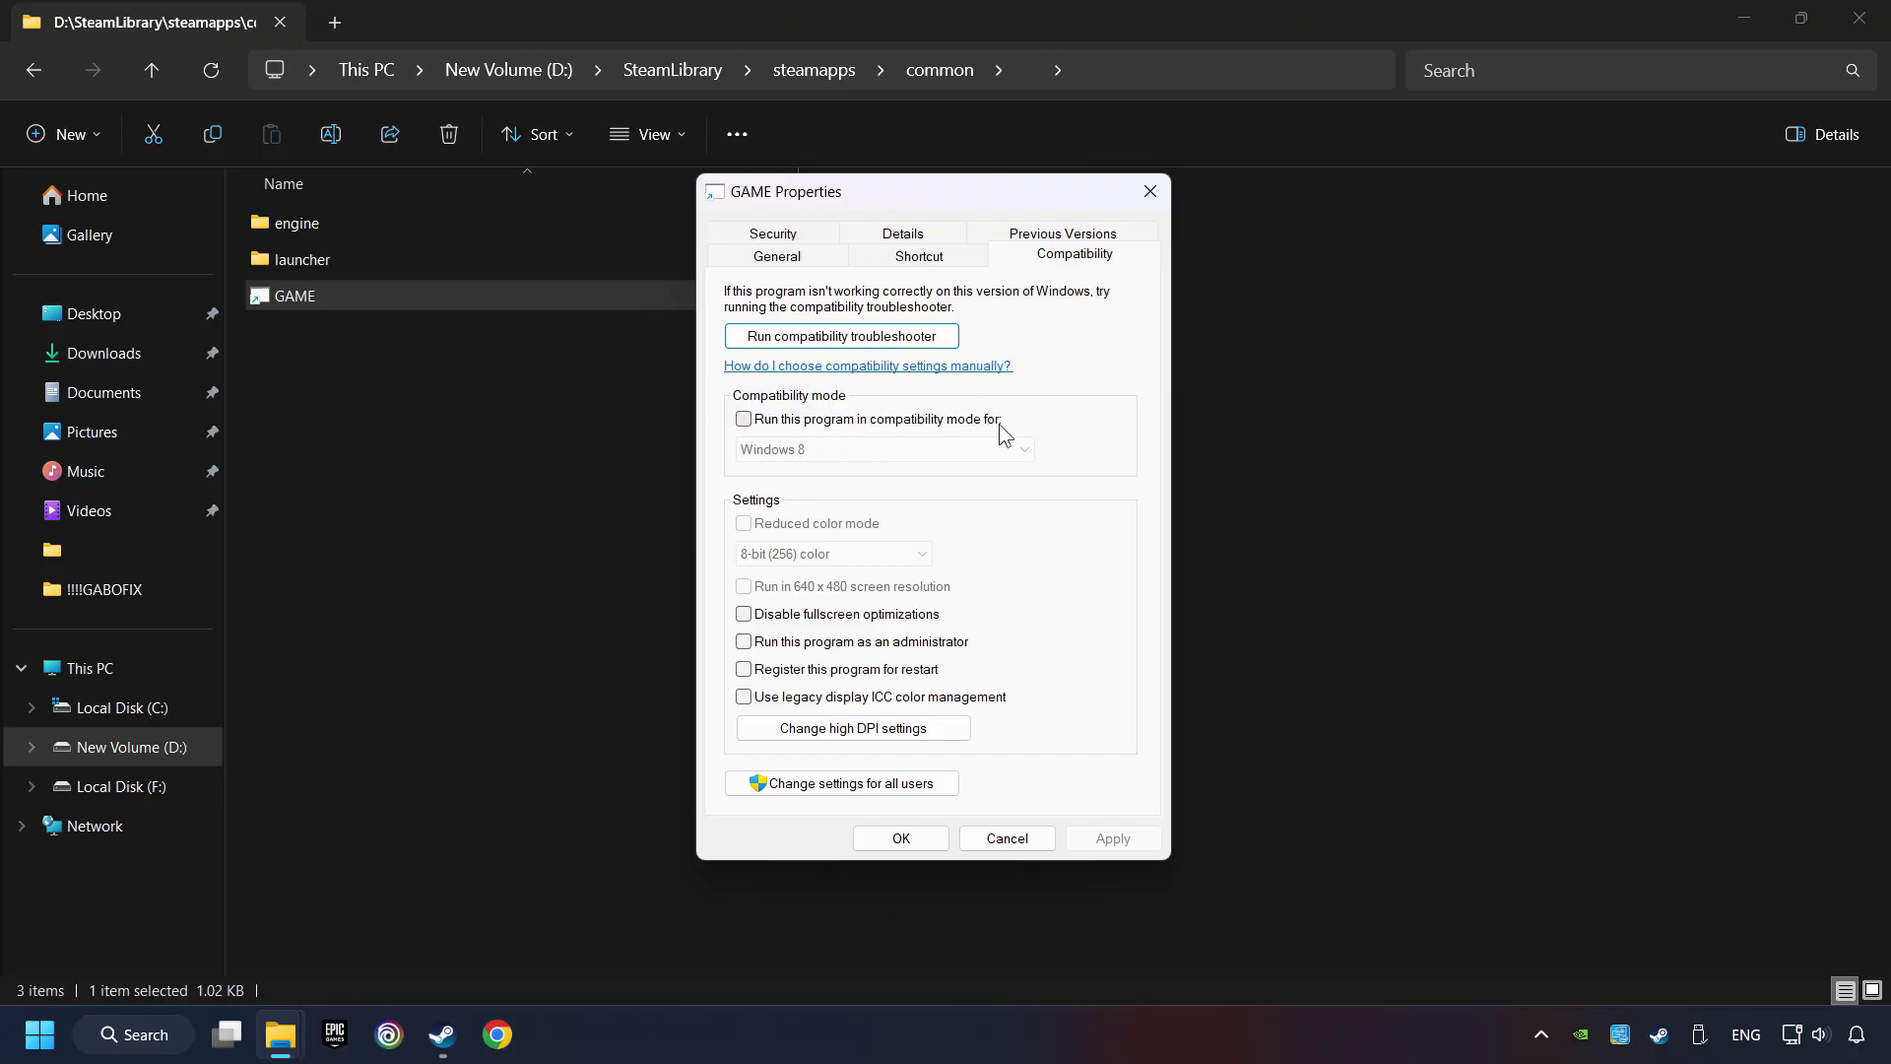
pyautogui.click(892, 422)
pyautogui.click(887, 449)
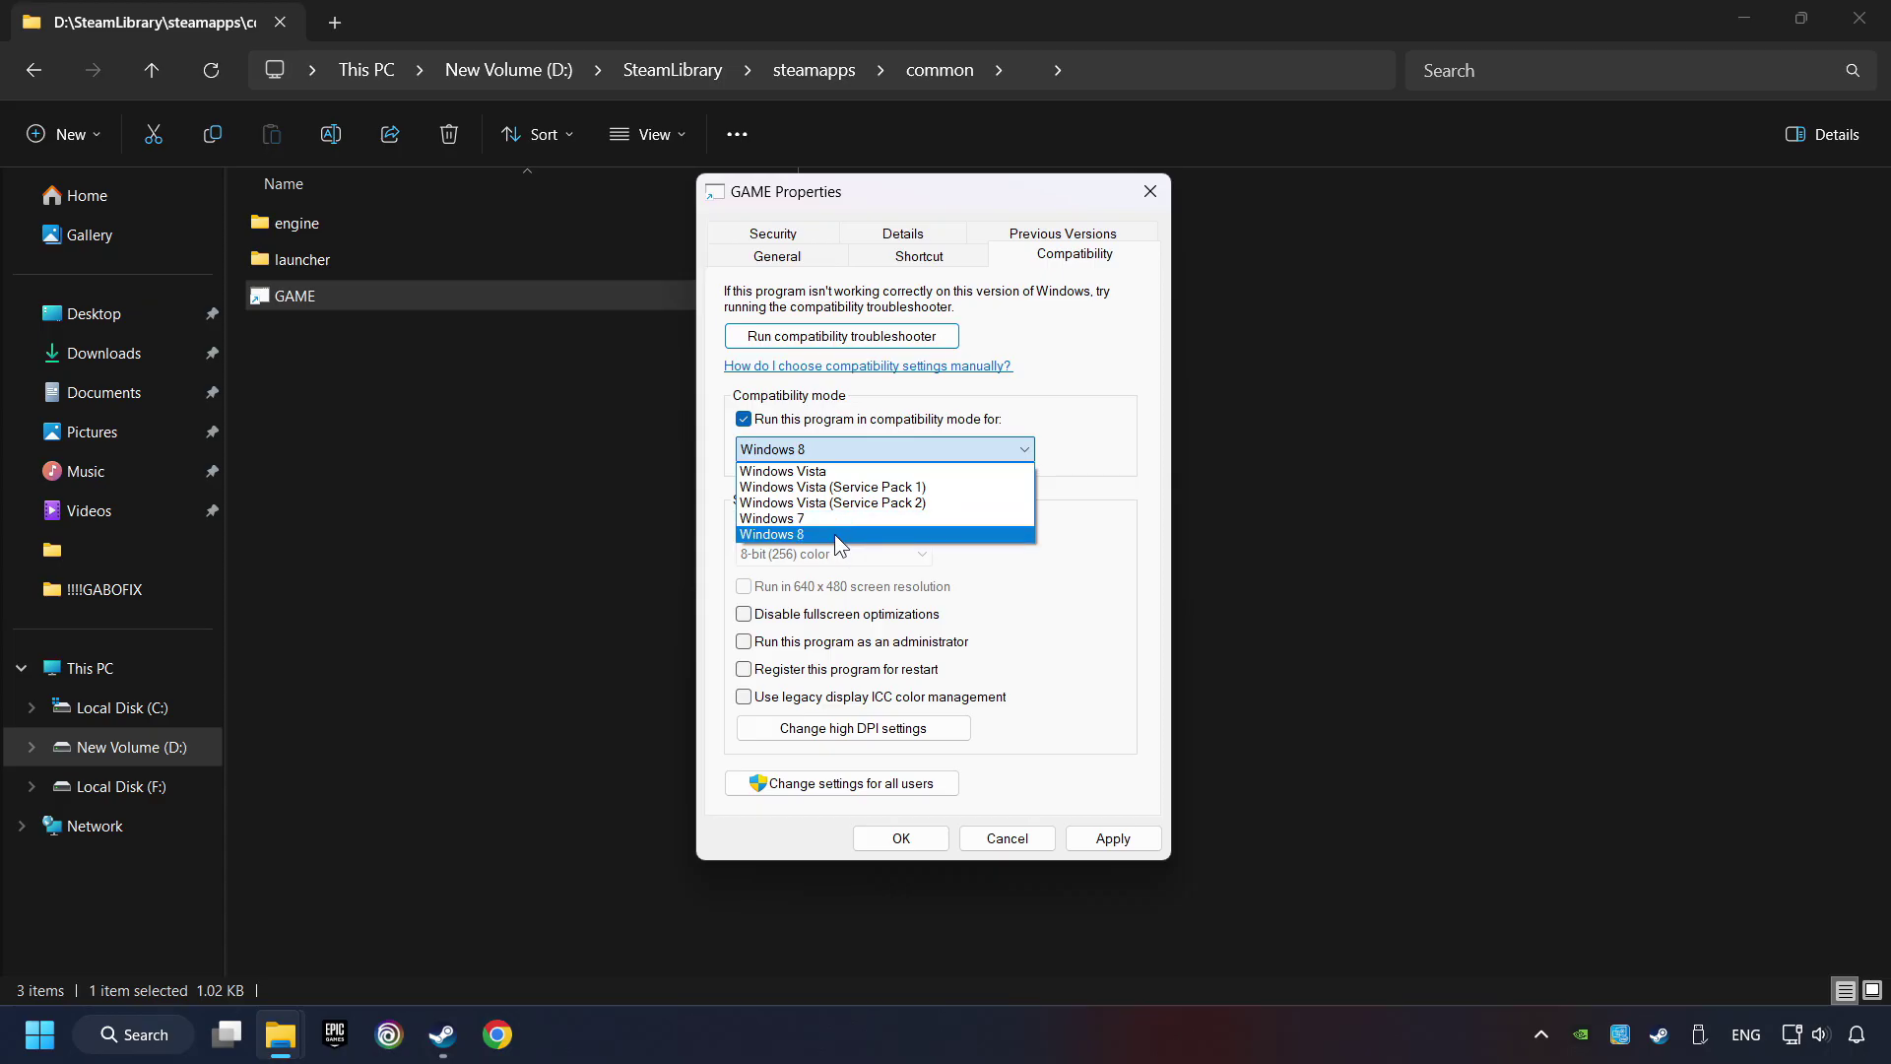
pyautogui.click(838, 534)
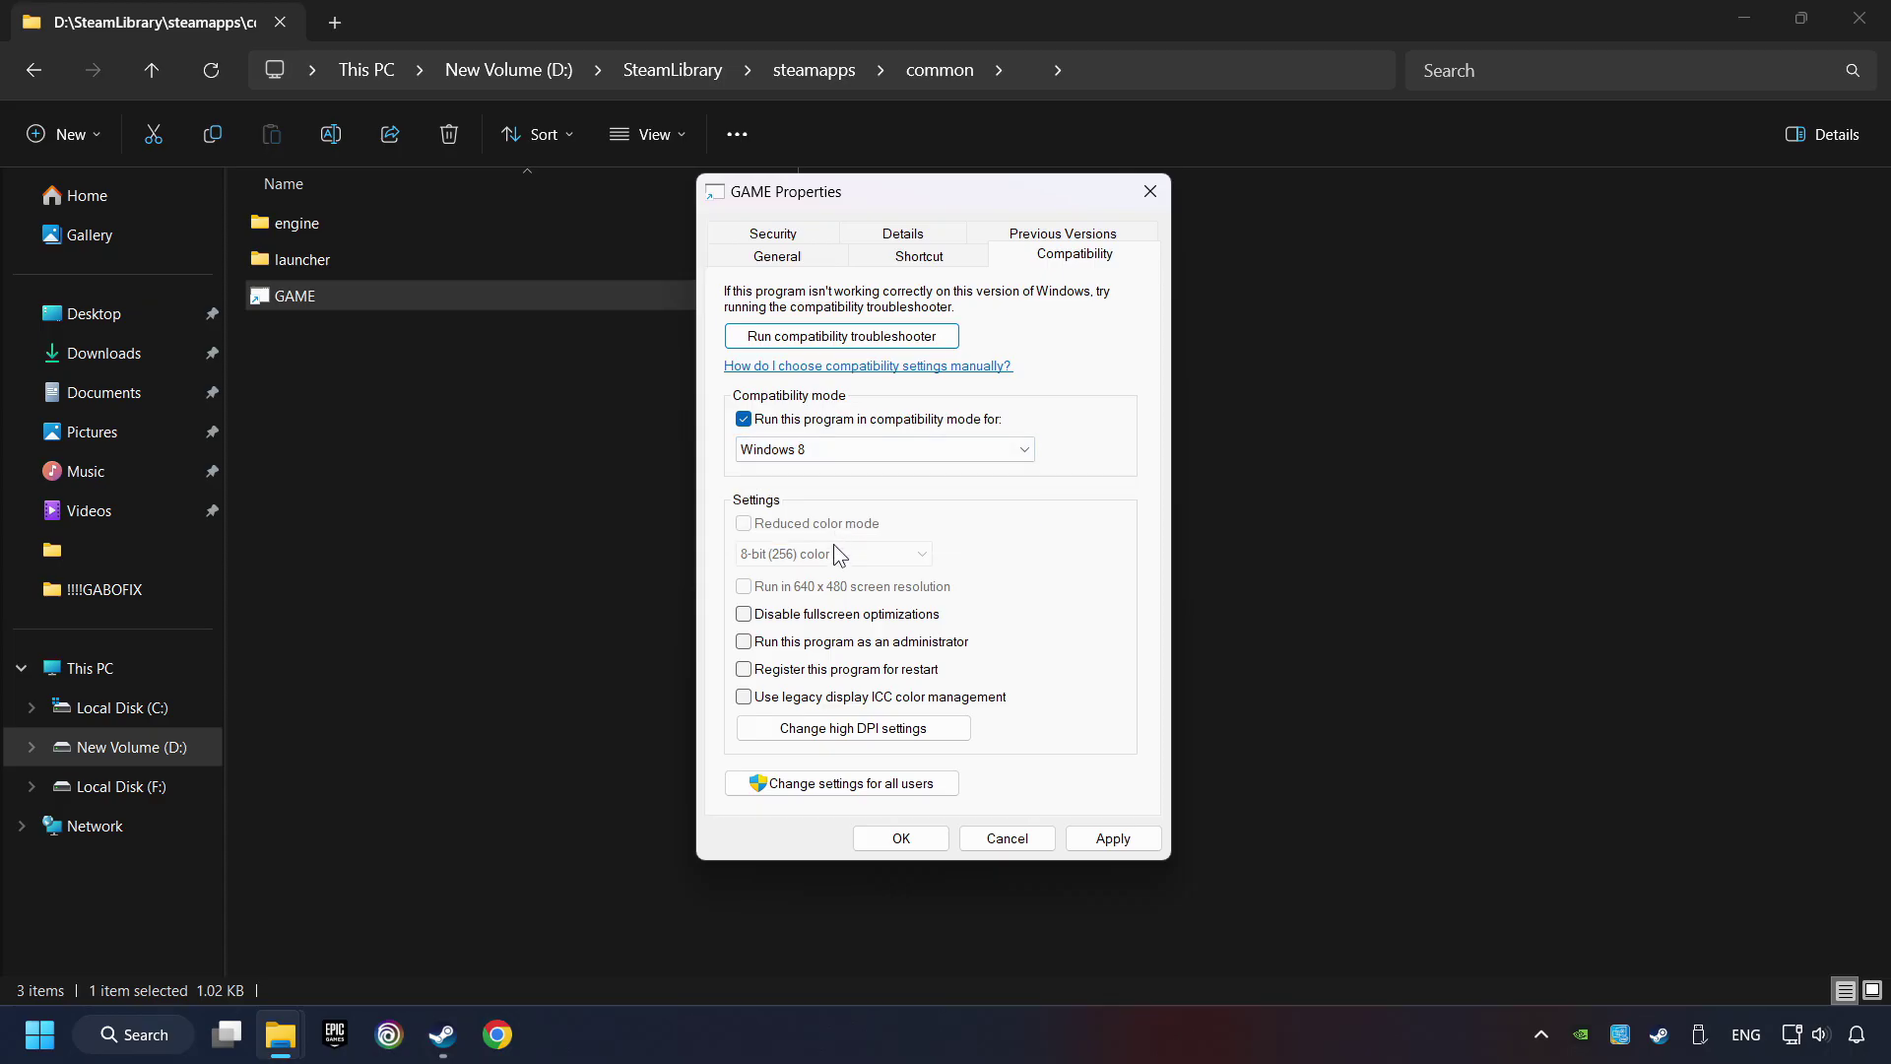
pyautogui.click(744, 617)
pyautogui.click(745, 644)
pyautogui.click(1128, 837)
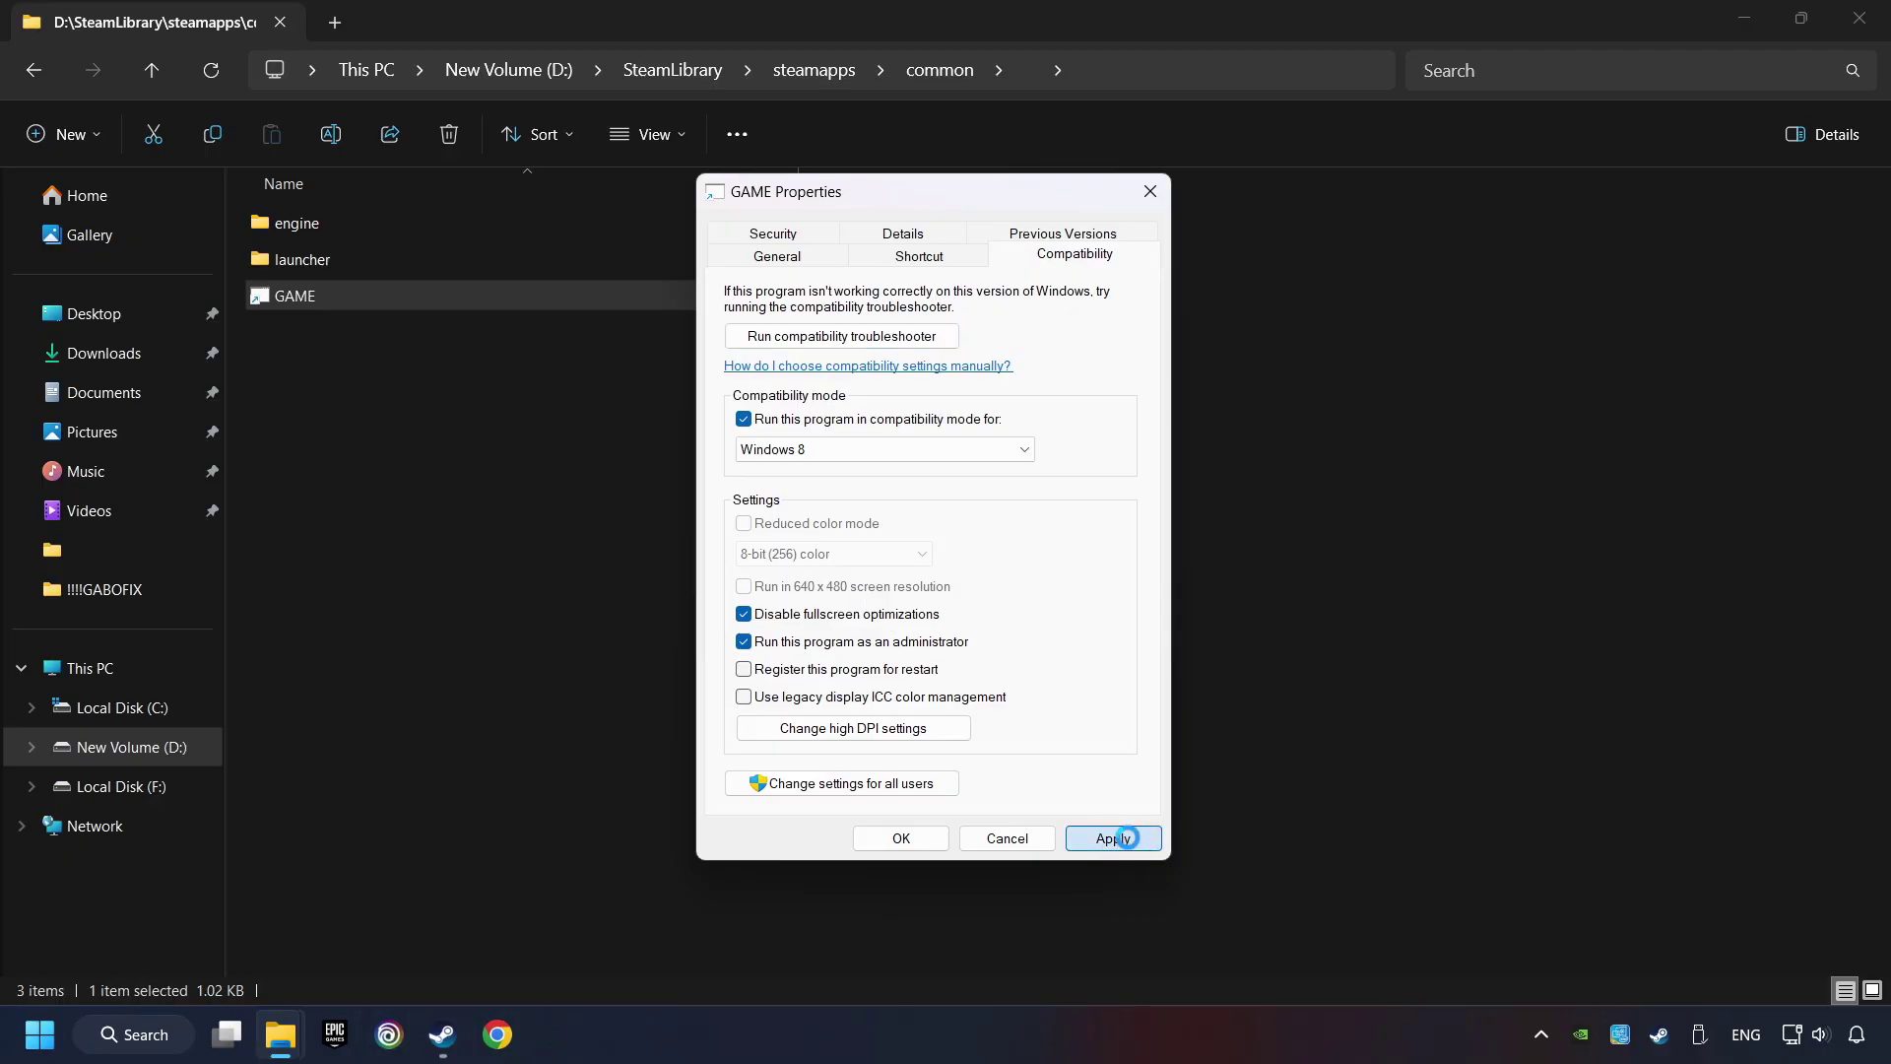
pyautogui.click(901, 840)
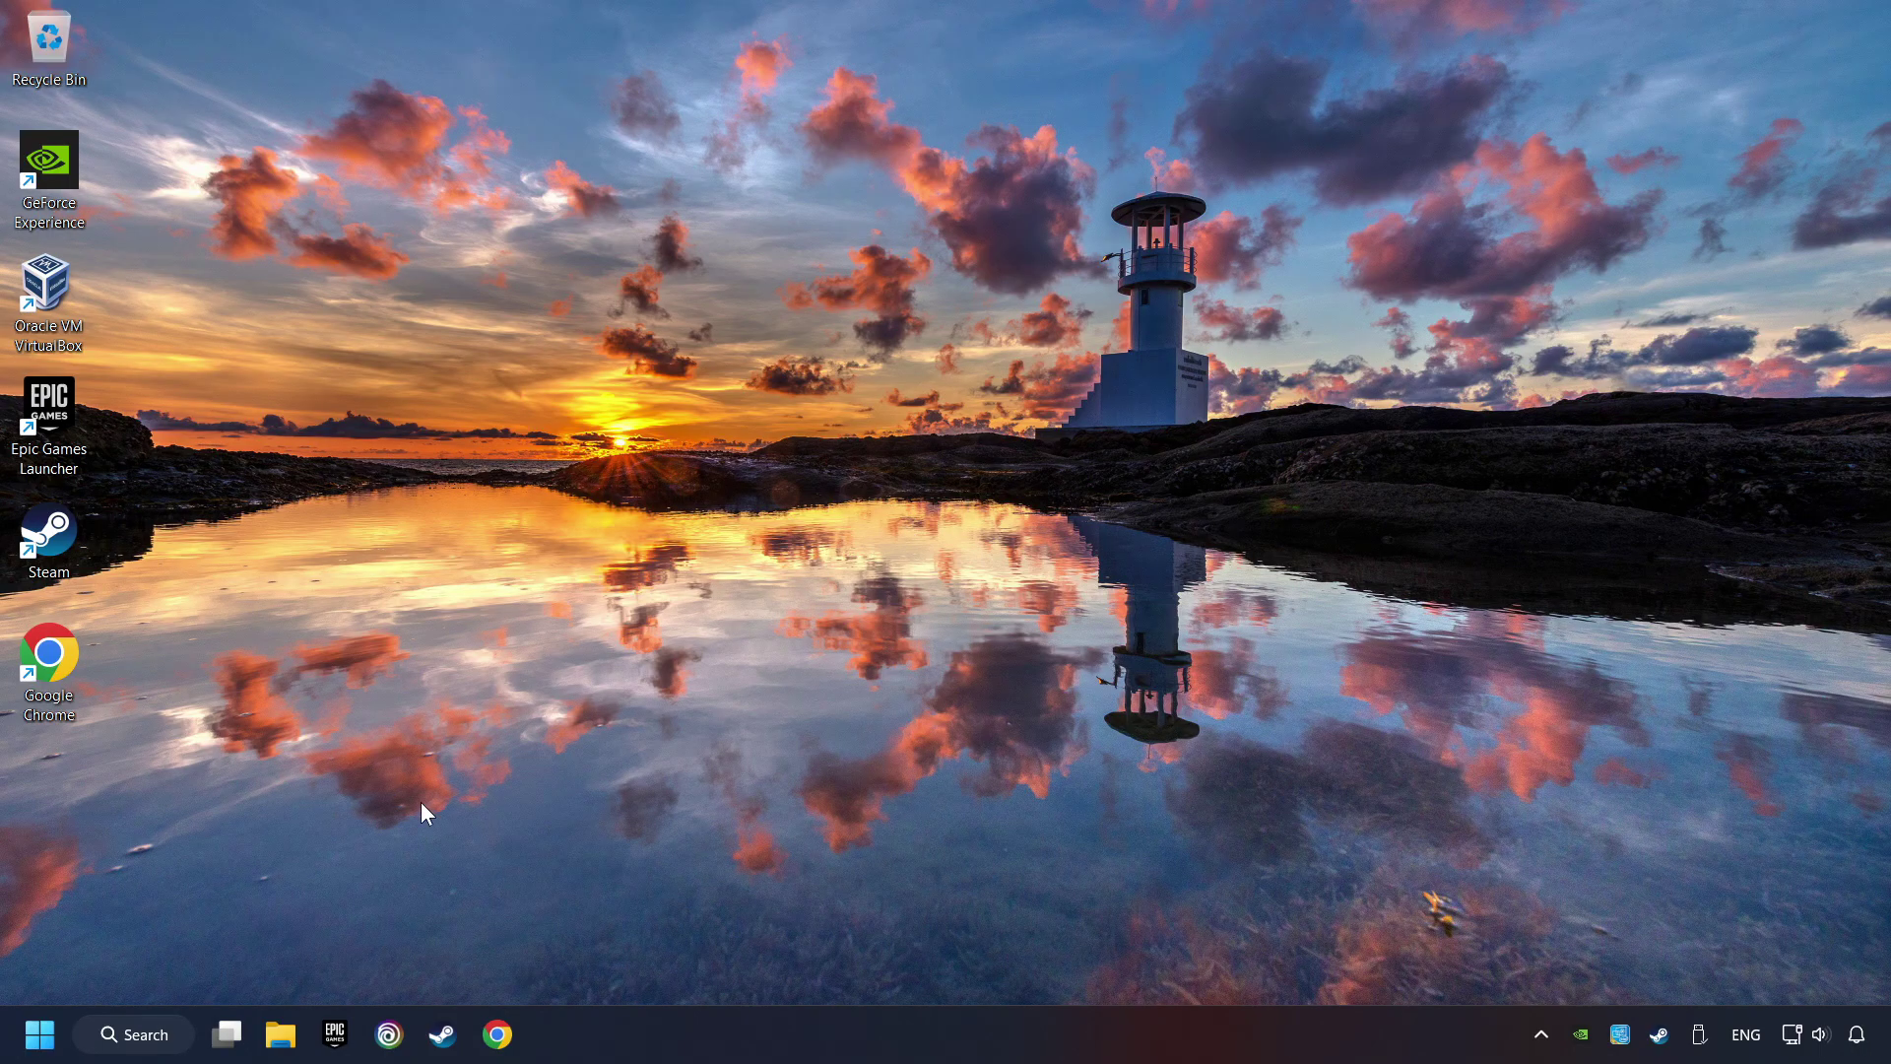
# Search Windows for 'updates' and open the Check for updates best match.
pyautogui.click(138, 1033)
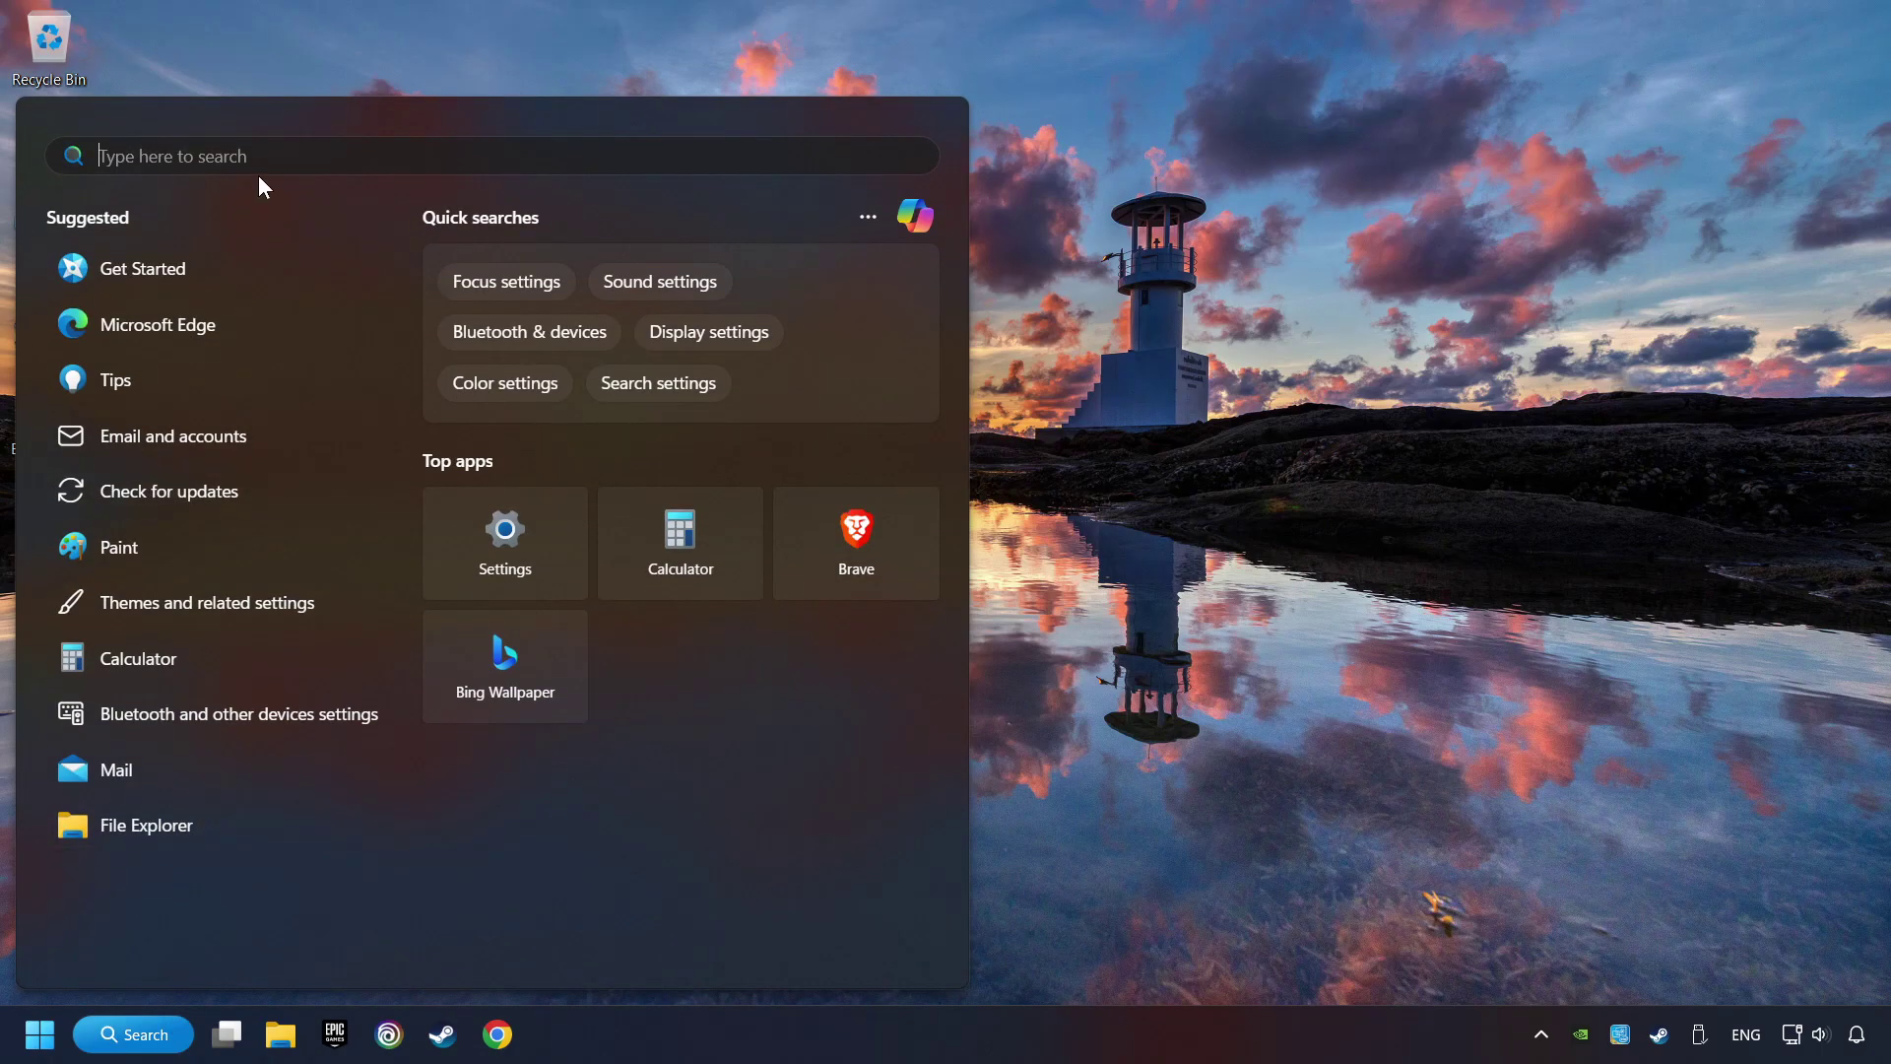
pyautogui.write('updates')
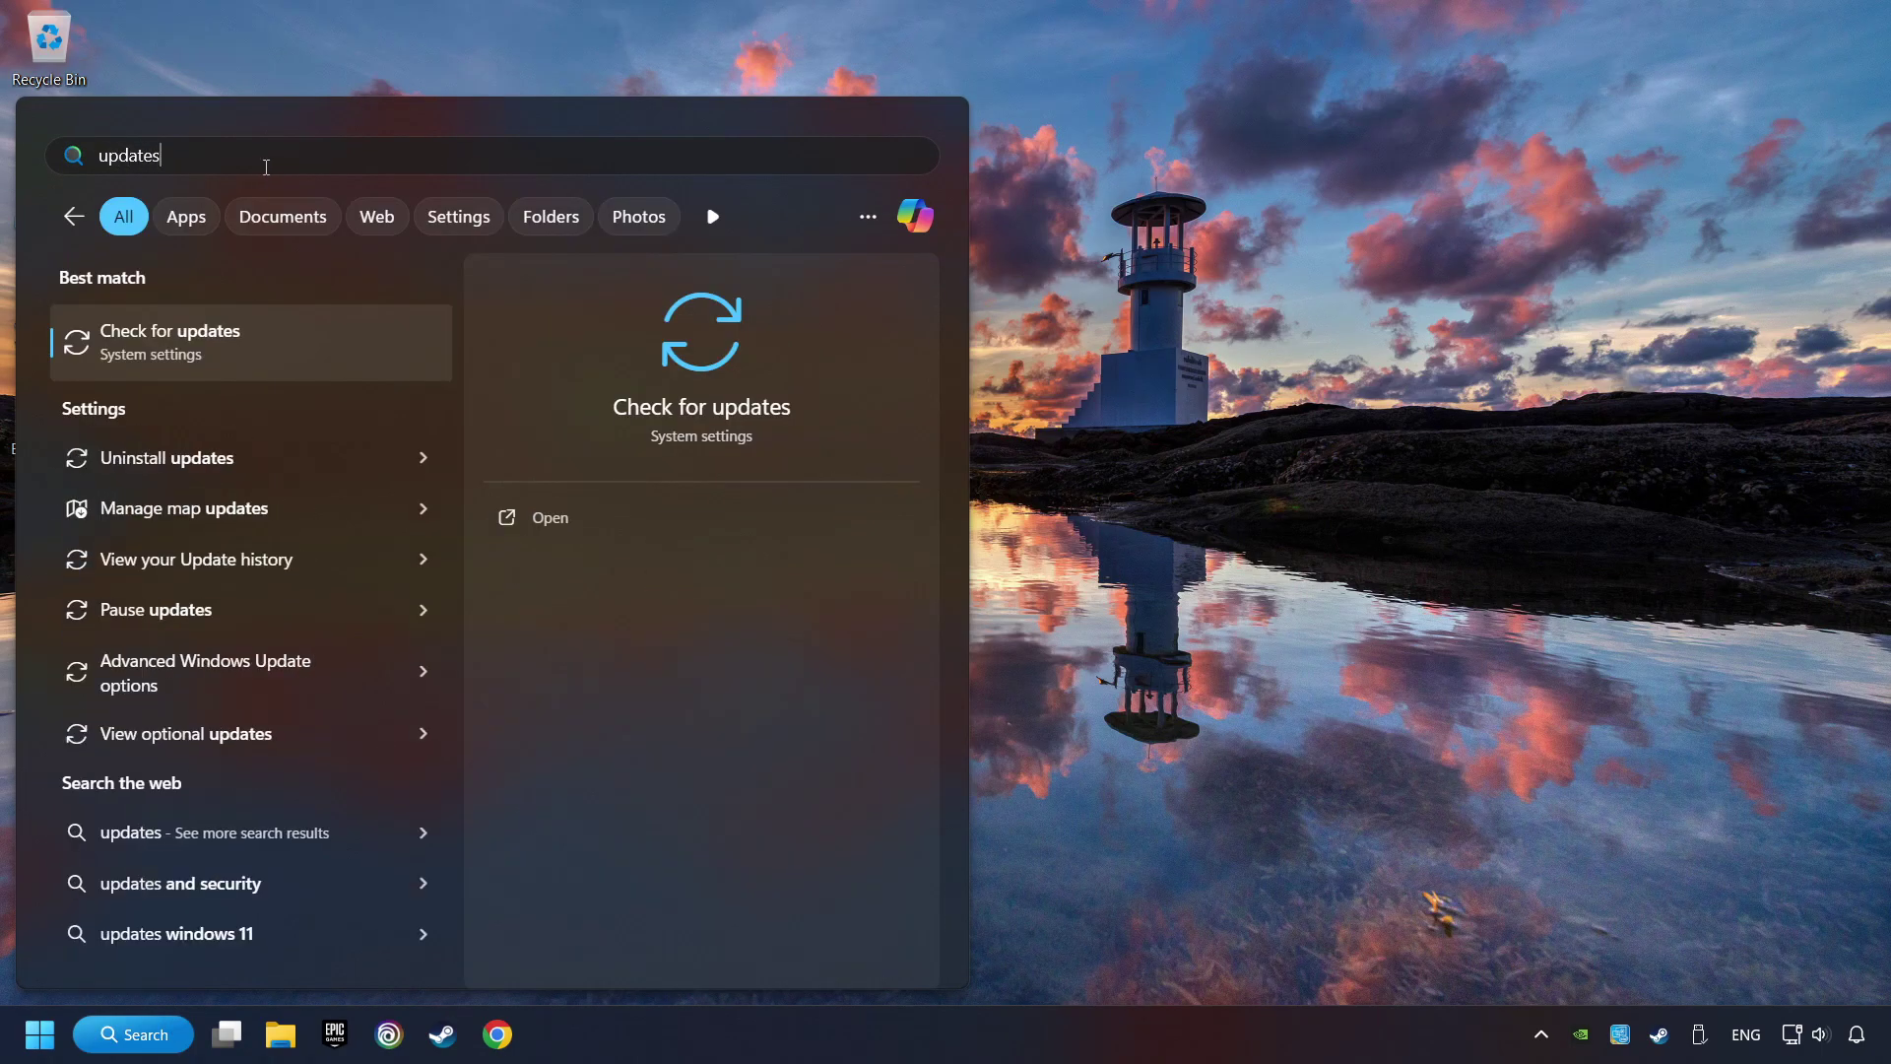
pyautogui.click(380, 345)
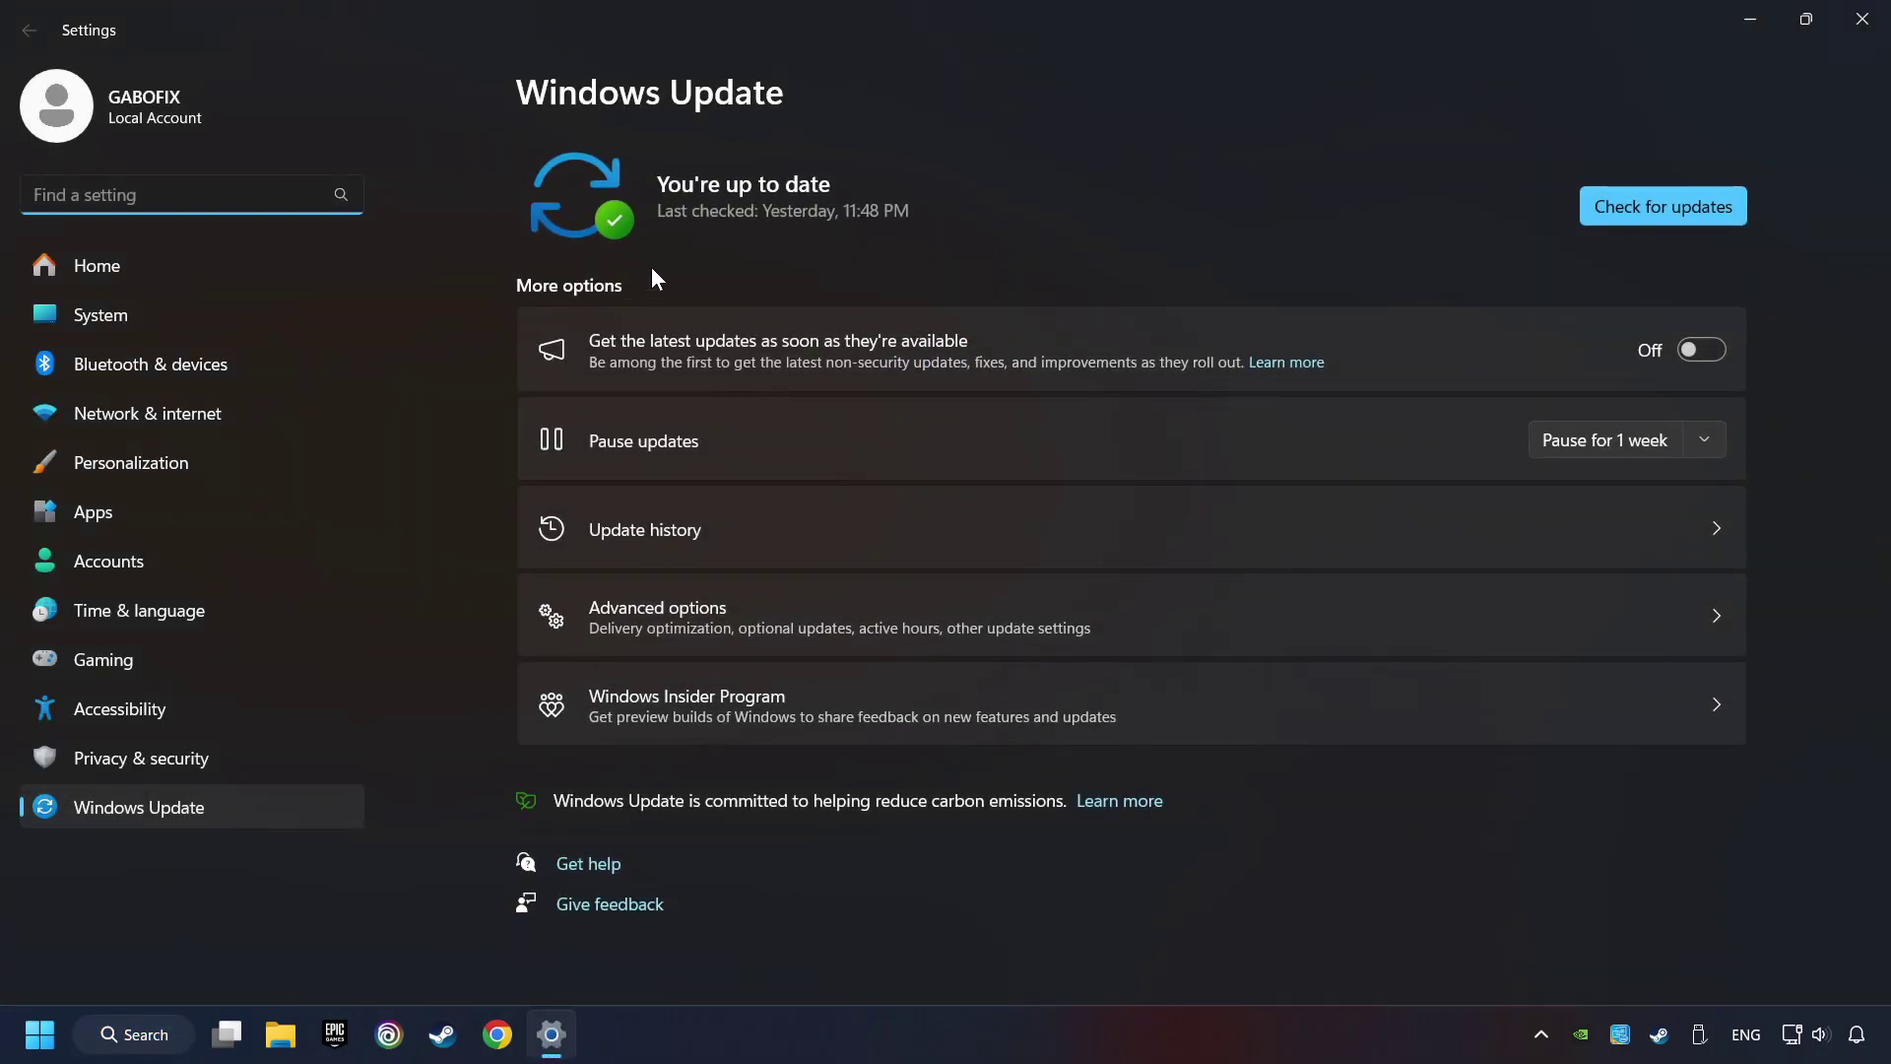
# Start a fresh Windows update check on the Windows Update page.
pyautogui.click(1700, 207)
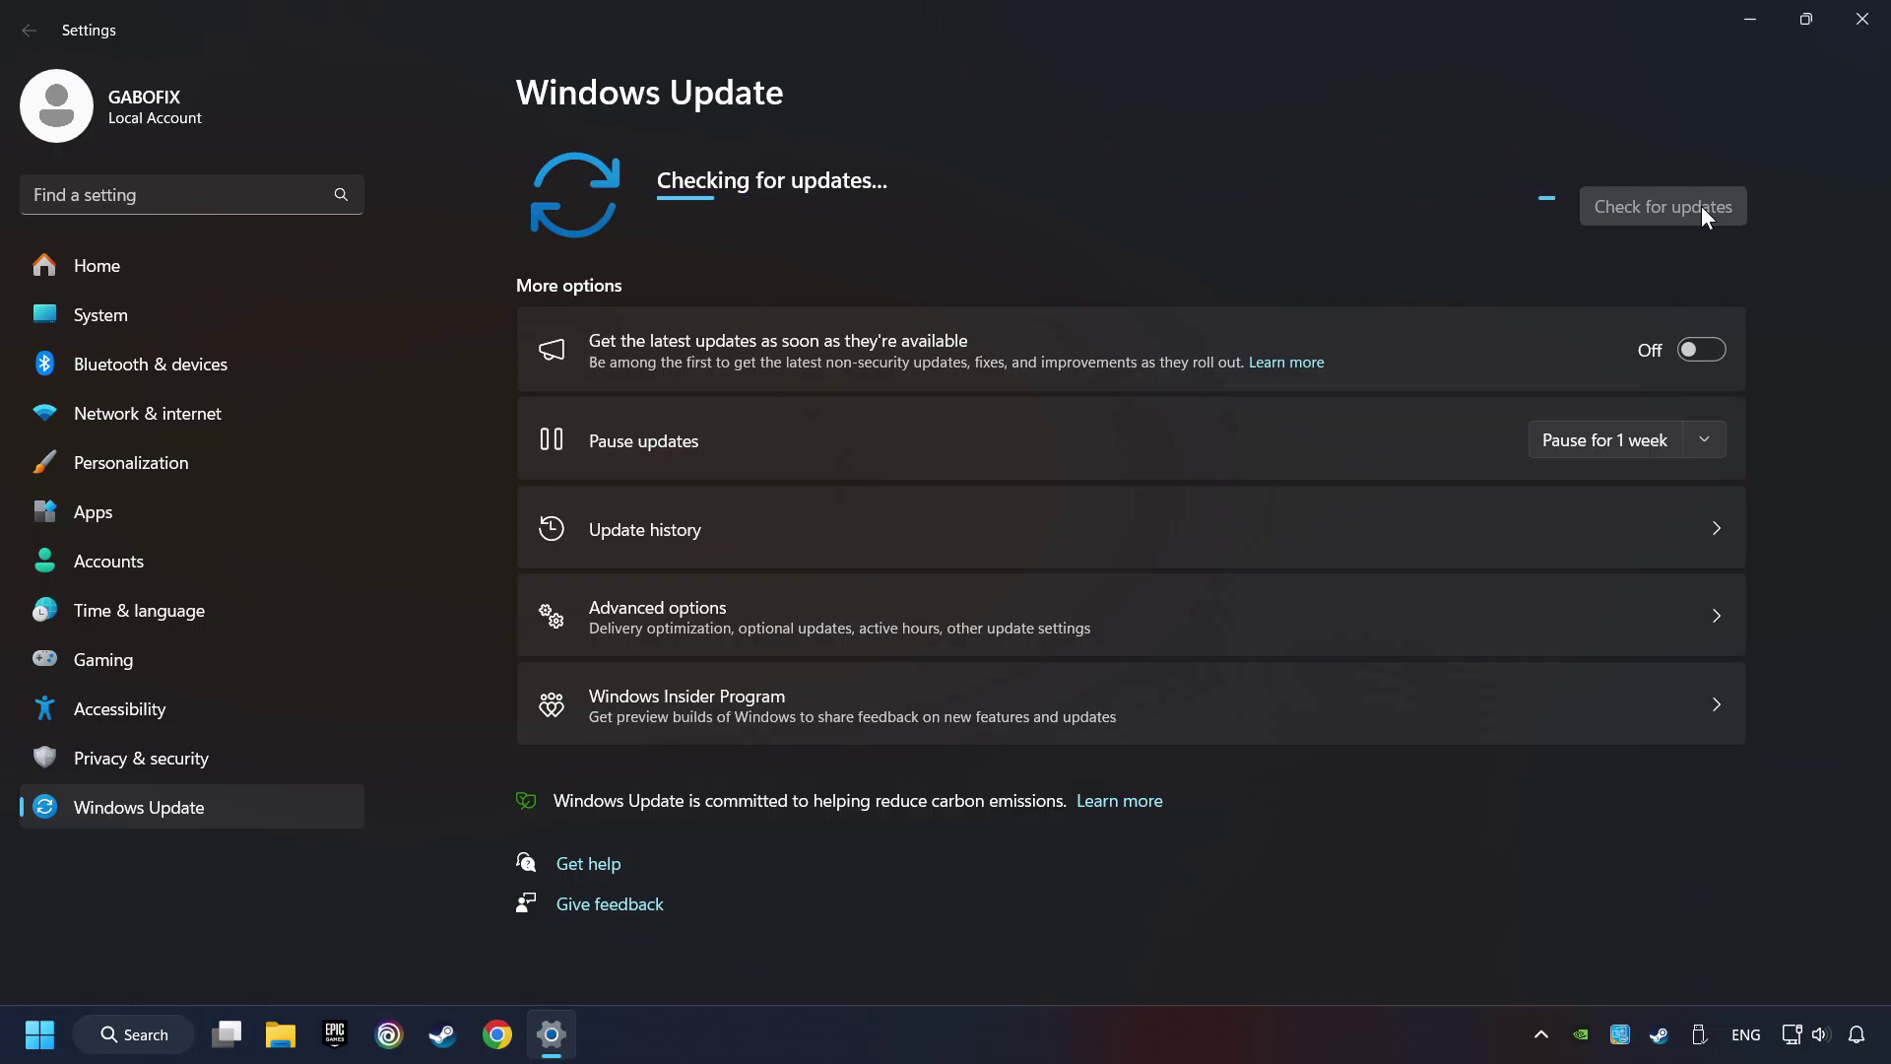